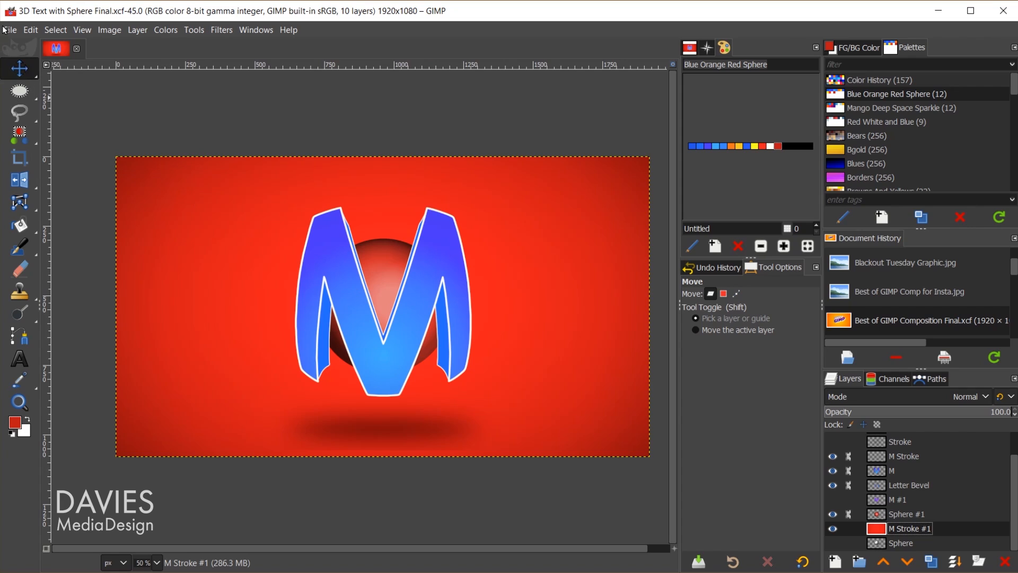
- Create a new image 1000 px wide and 1000 px high
left_click(11, 31)
left_click(24, 47)
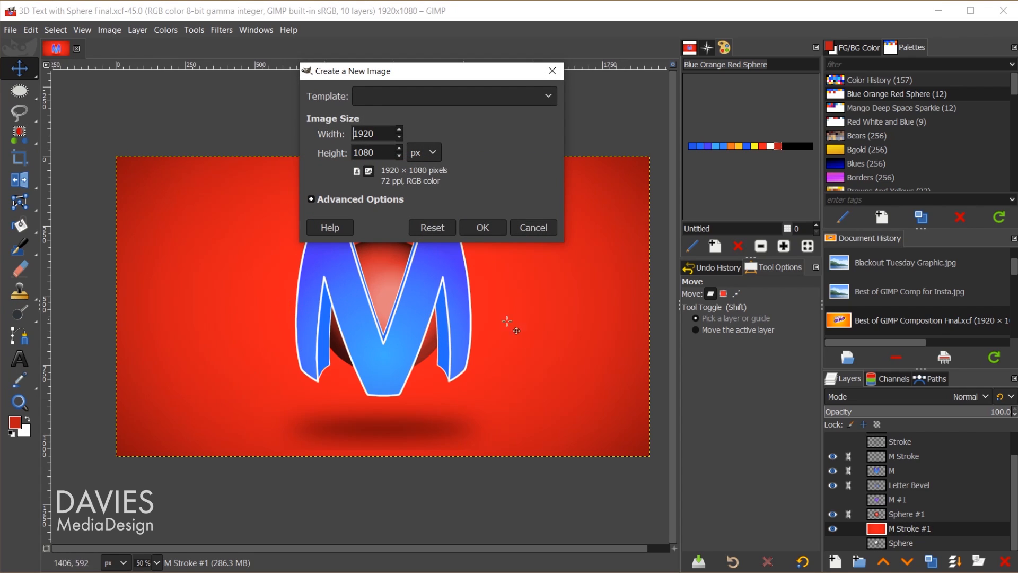
left_click_drag(379, 134, 305, 124)
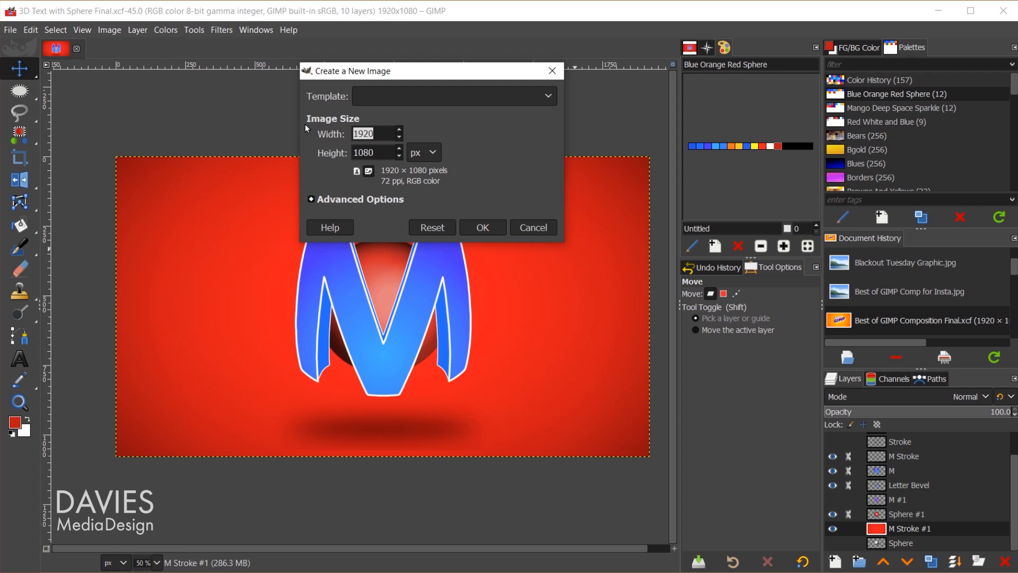
type("1000")
key("Tab")
type("1000")
left_click(483, 228)
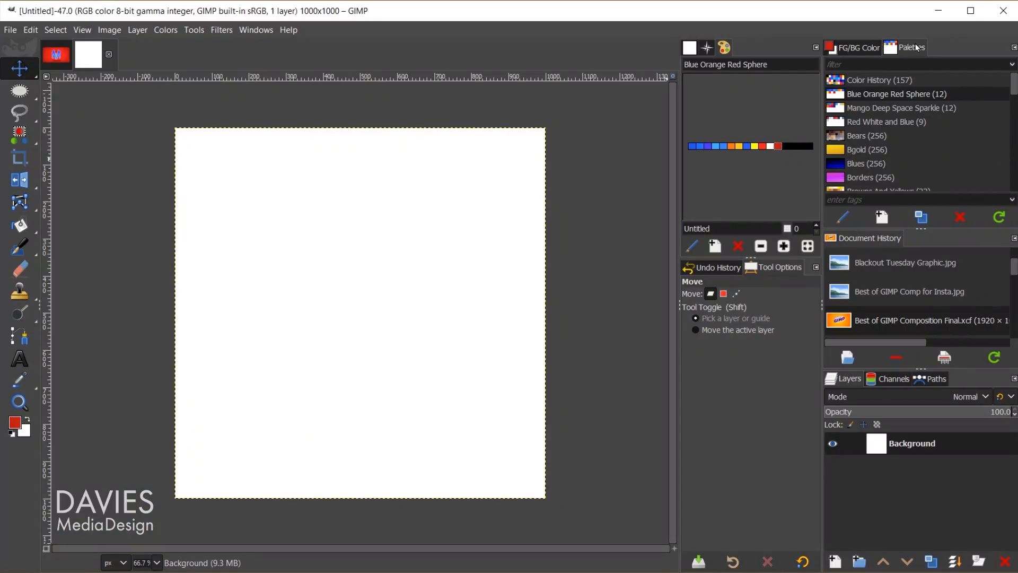
- Show the Palettes dialog and select the Blue Orange Red Sphere palette
left_click(255, 31)
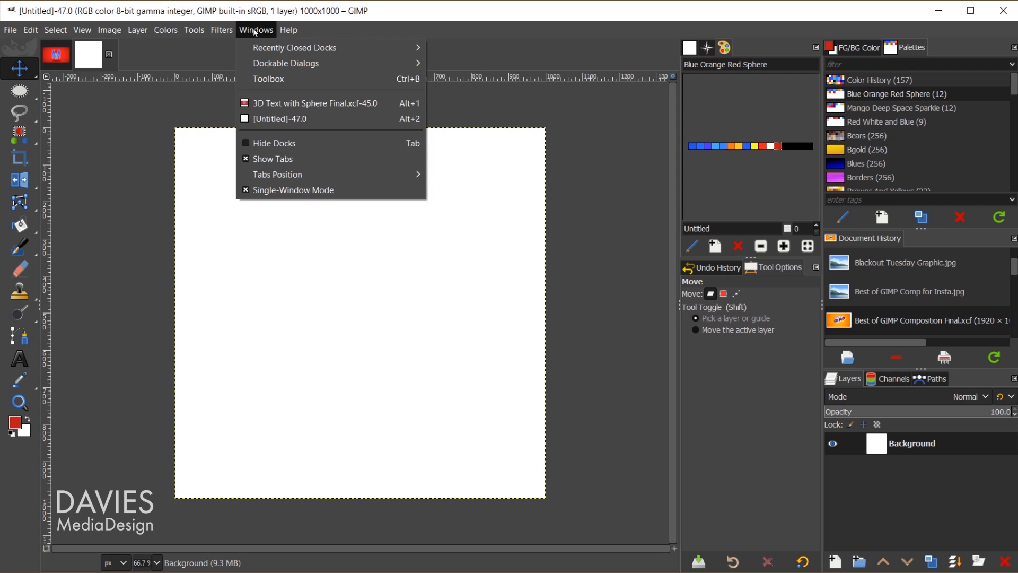
mouse_move(263, 64)
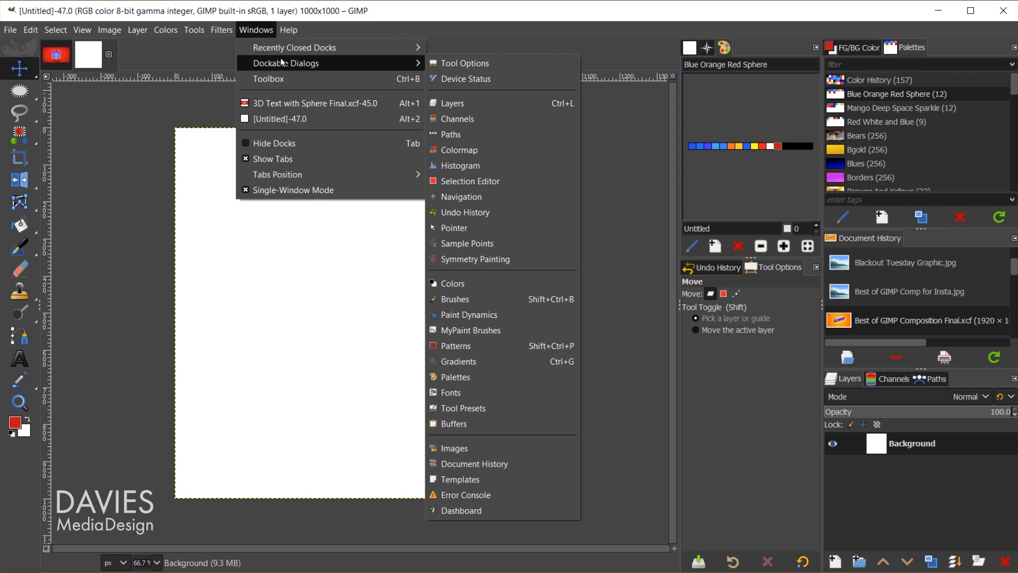
left_click(456, 378)
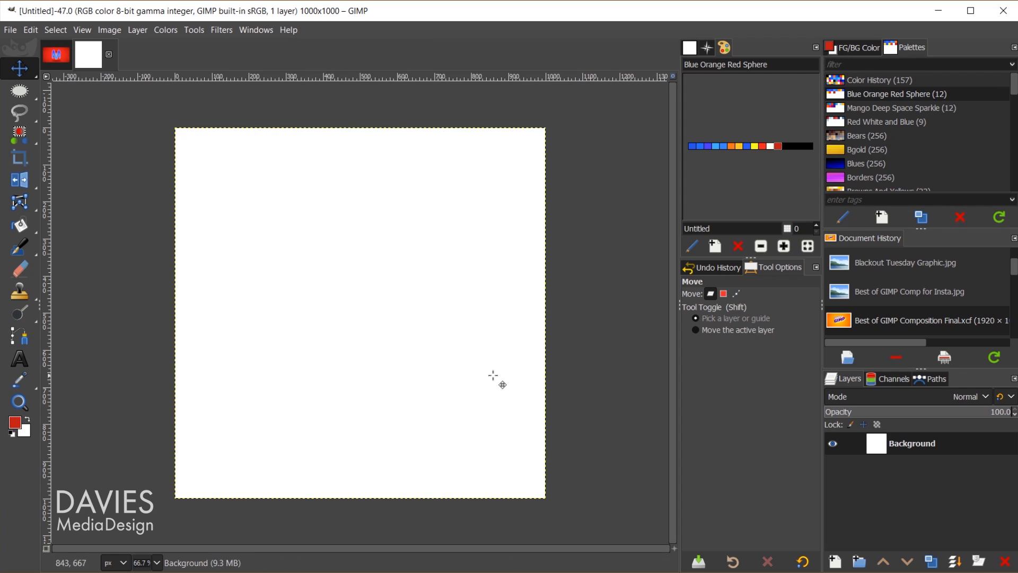
left_click(833, 94)
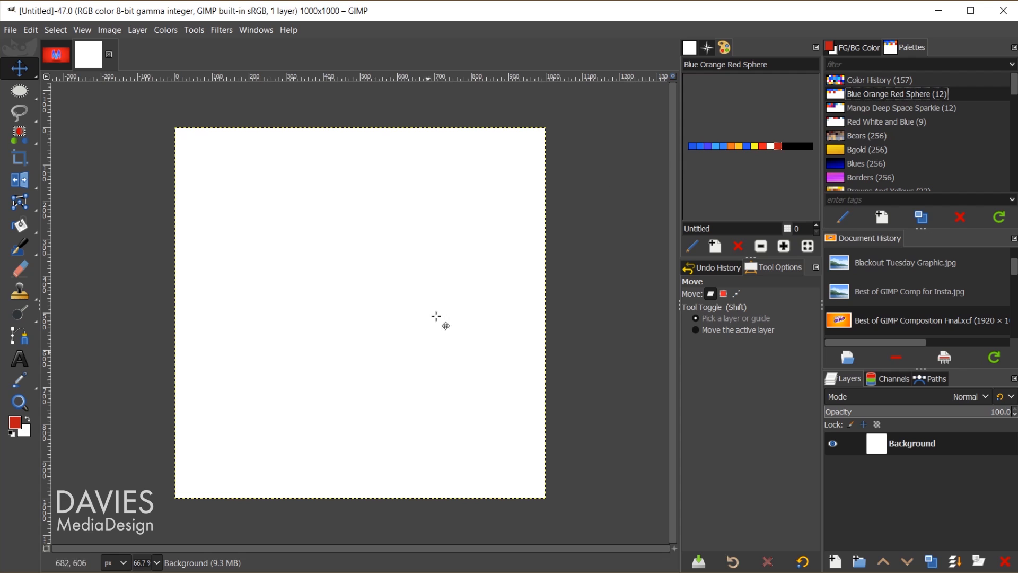
- Add a new layer named Sphere, filled with transparency, above the background
left_click(836, 561)
left_click_drag(816, 251, 721, 143)
type("Sphere")
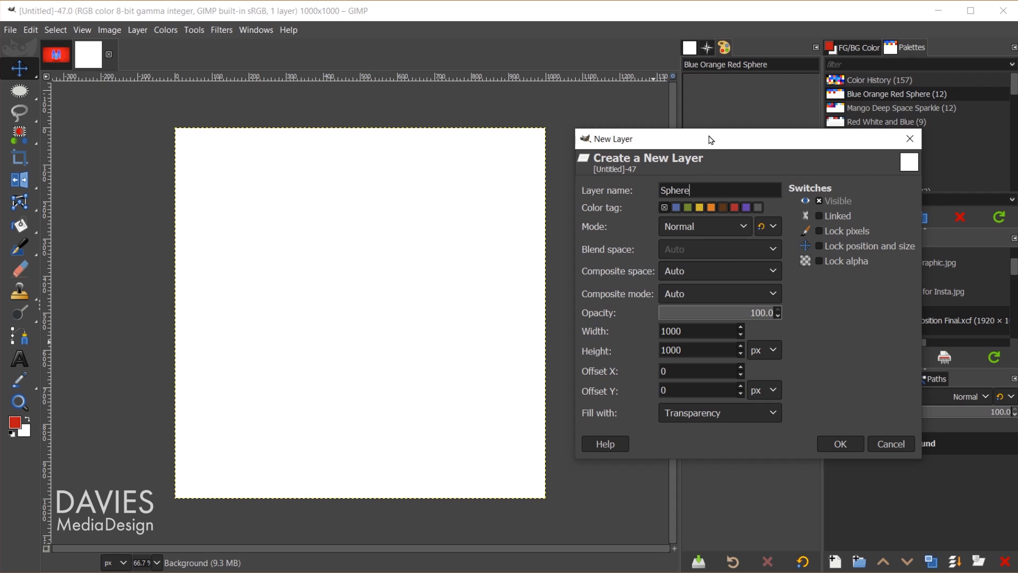
left_click(712, 410)
left_click(717, 416)
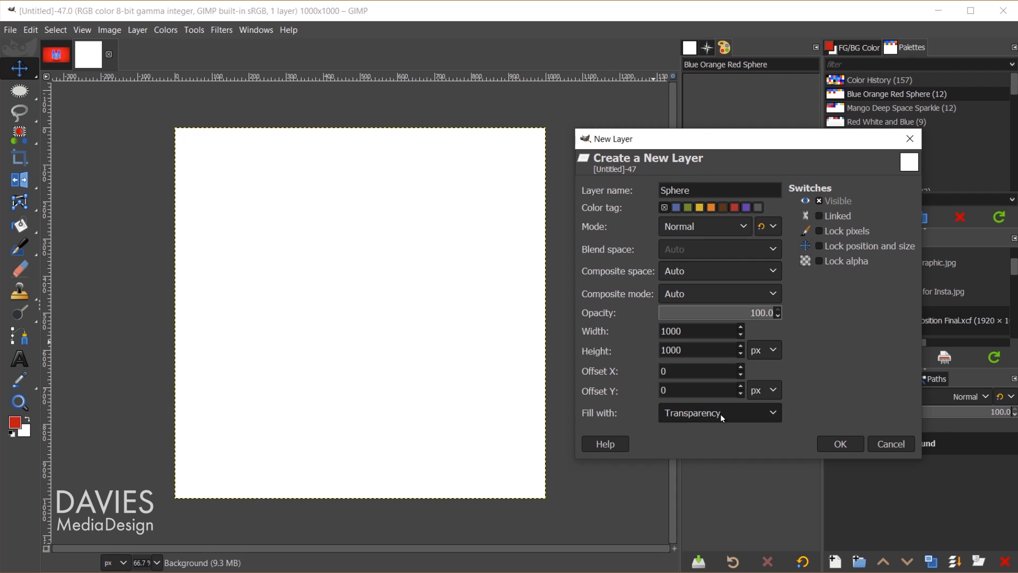
left_click(851, 443)
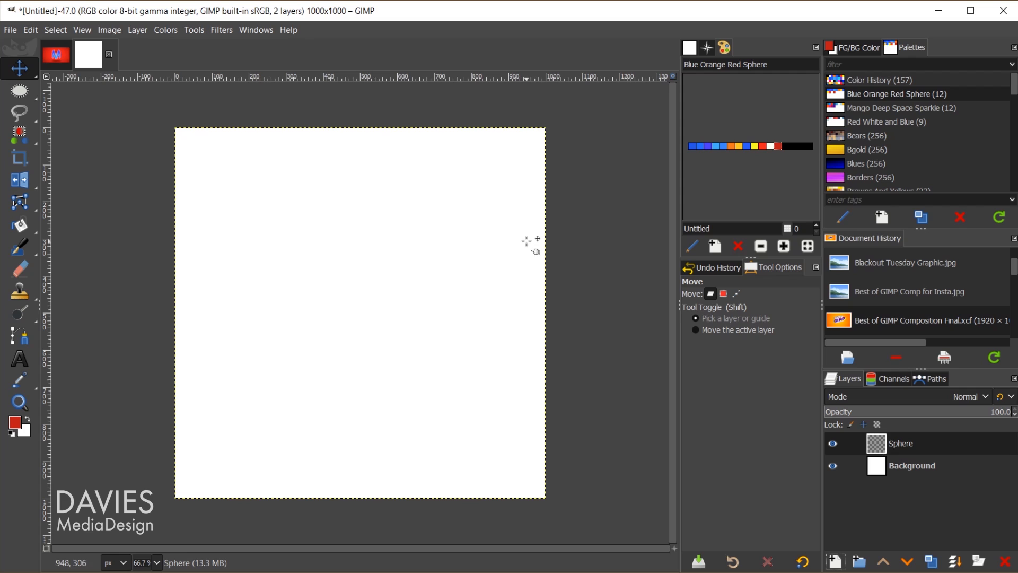
- Open the Sphere Designer filter on the Sphere layer and reset its settings to the defaults
key("slash")
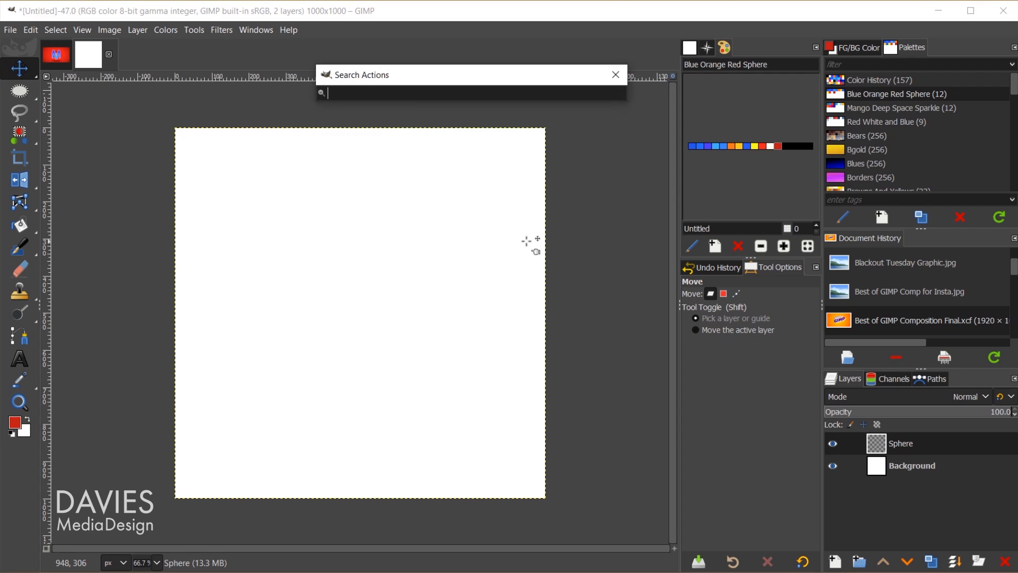
type("sph")
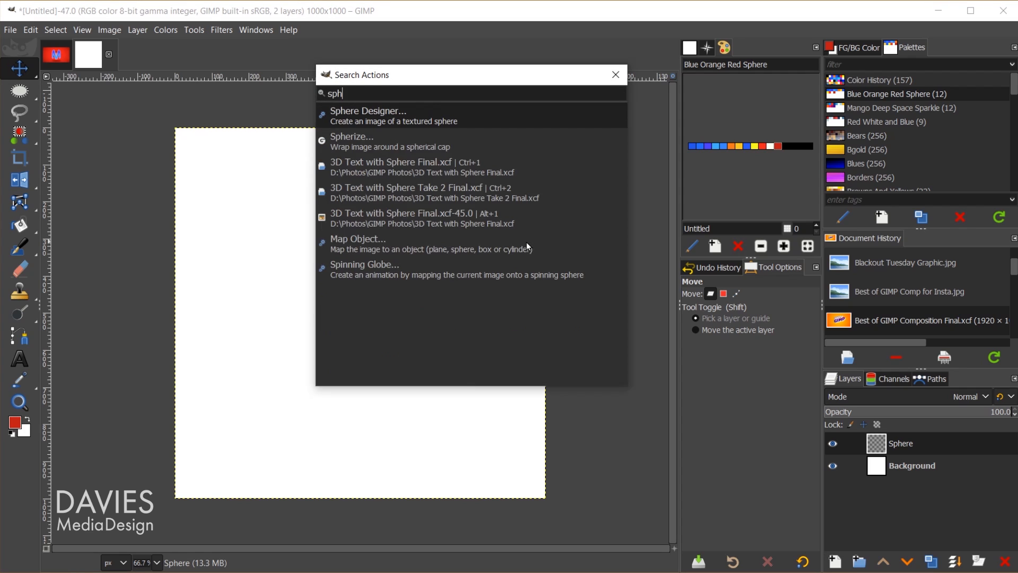
left_click(384, 113)
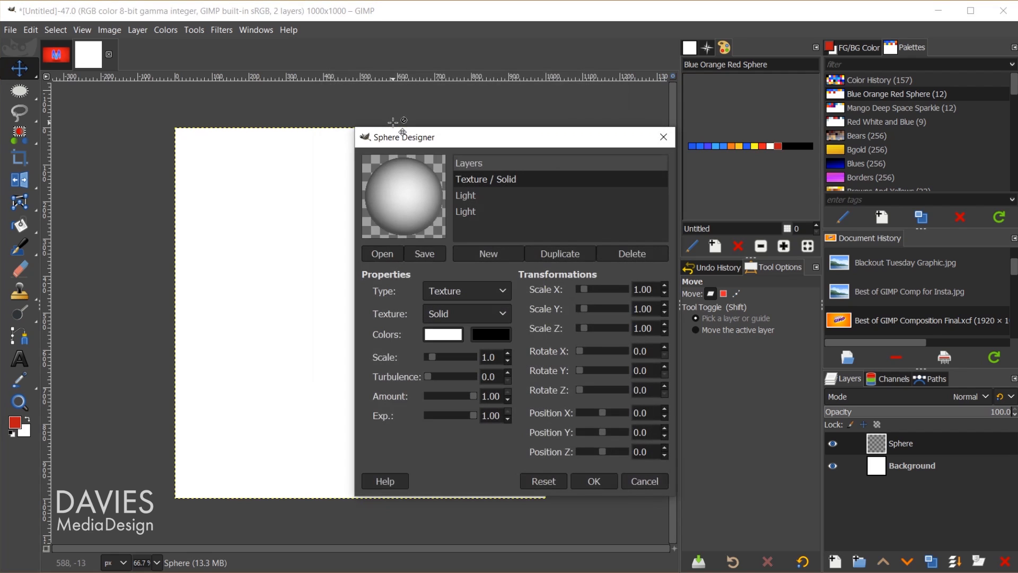
left_click(551, 481)
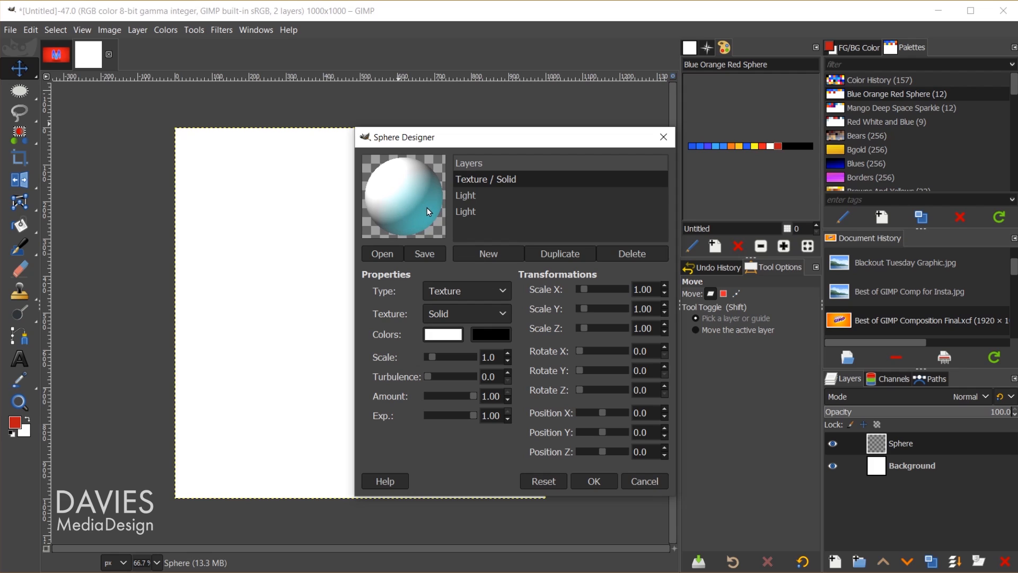
- Change the second light's teal colour to the grey 707070 and set its X position to 7.3
left_click(472, 213)
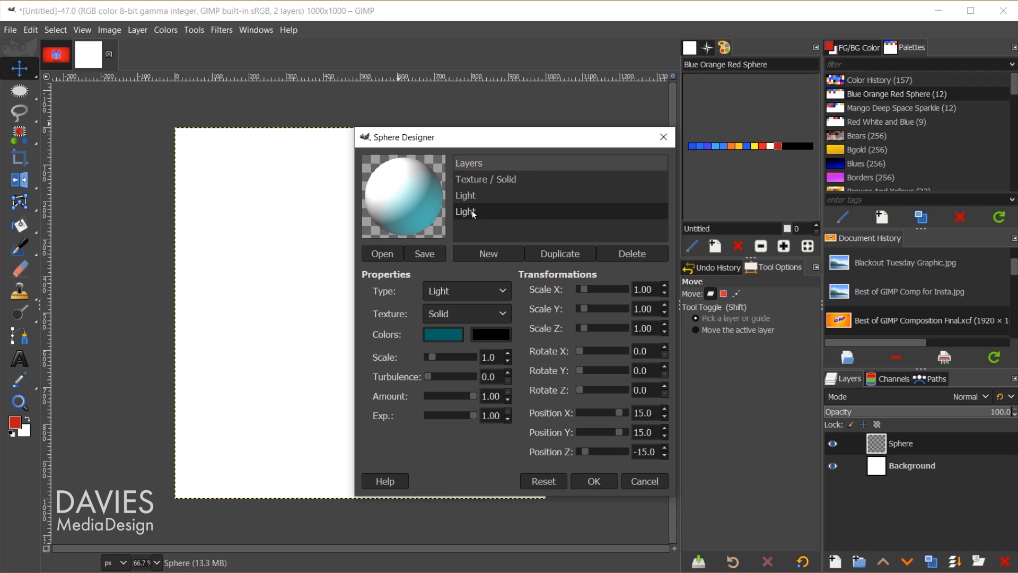
left_click(452, 337)
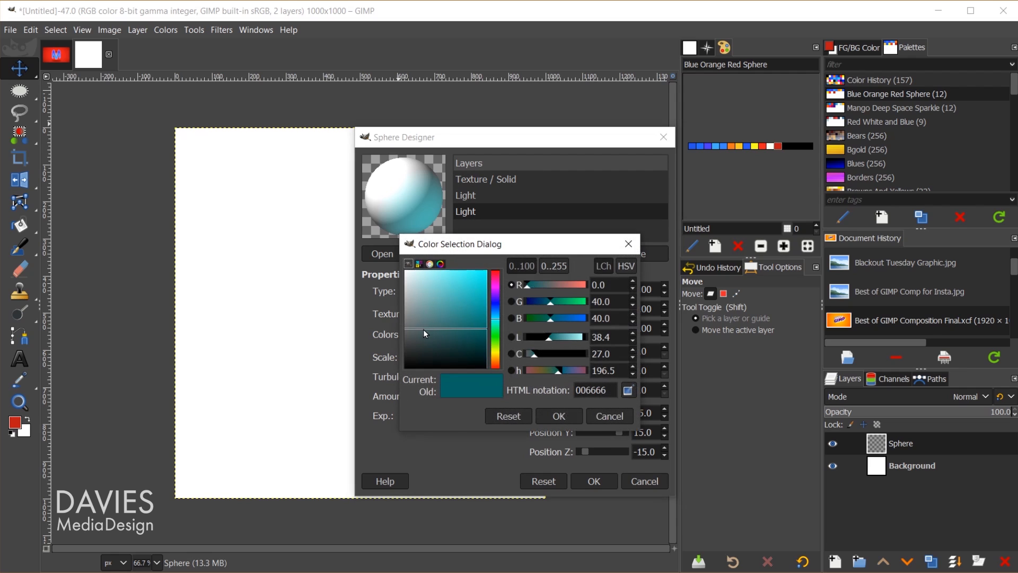
left_click(407, 330)
left_click_drag(408, 330, 399, 326)
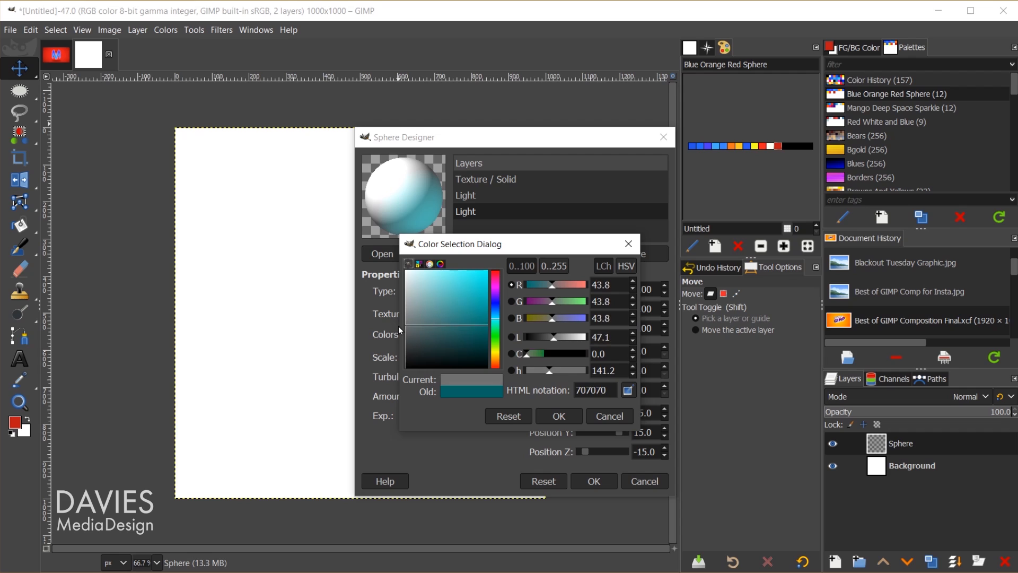
left_click(559, 416)
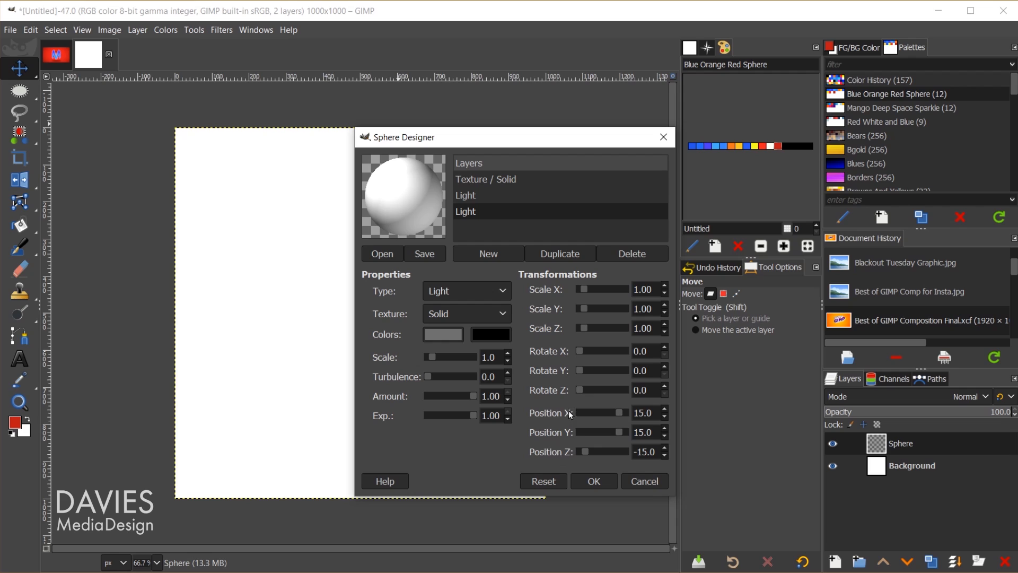
left_click_drag(619, 413, 610, 419)
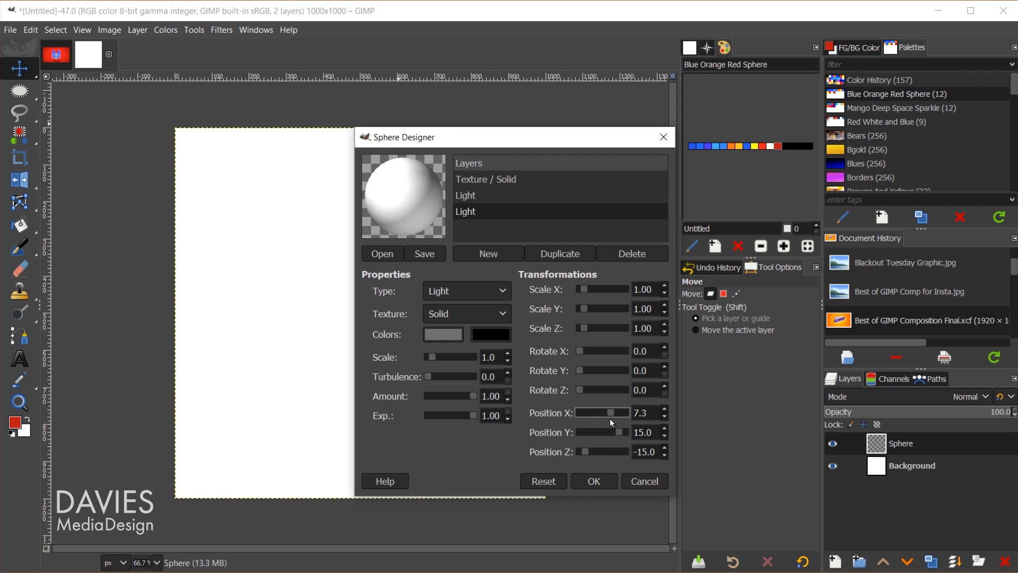
- Set the first light's position to X 1.5, Y -4.9, Z -20.0 and its amount to 0.35
left_click(472, 196)
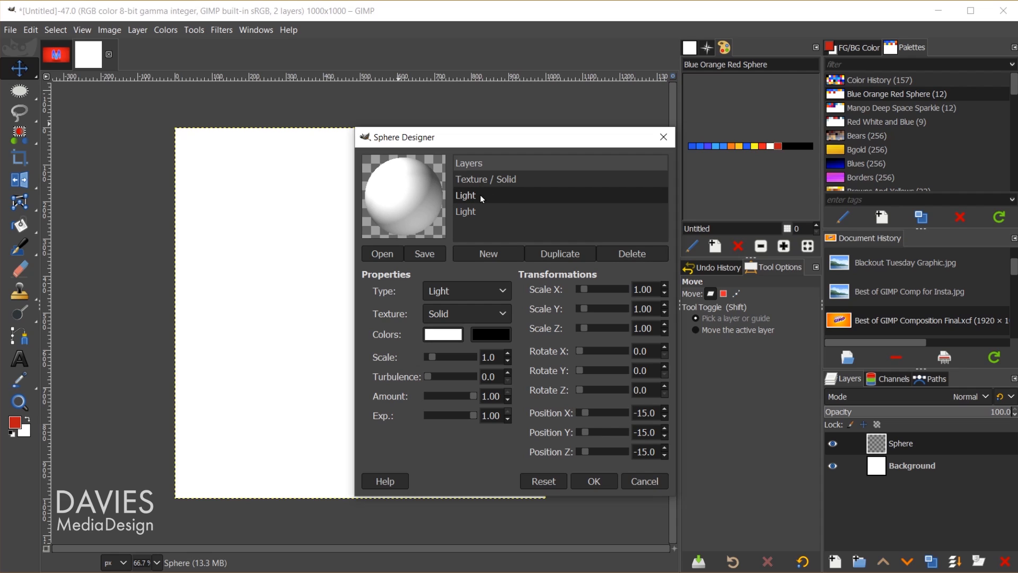
left_click_drag(584, 413, 571, 454)
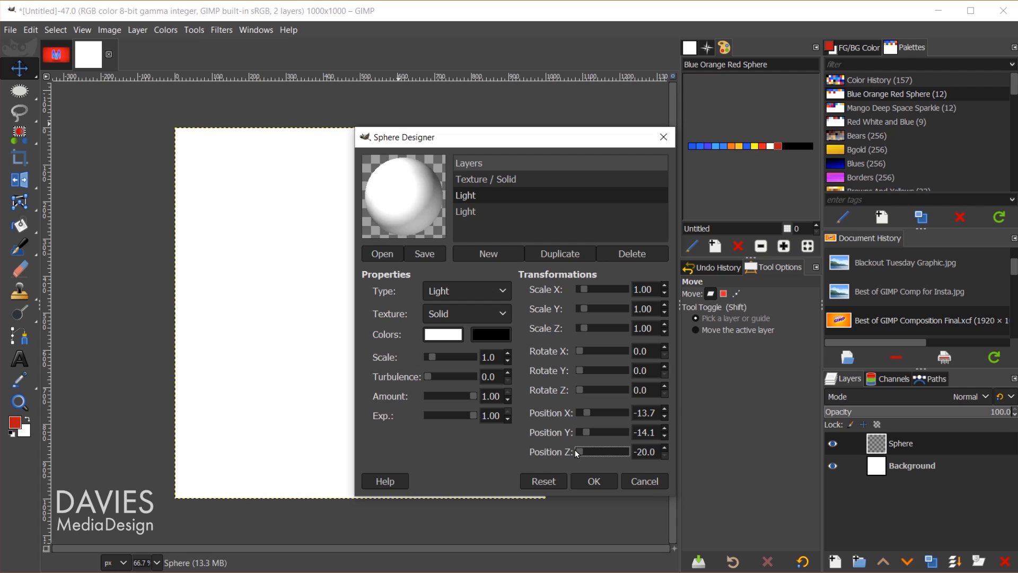
left_click_drag(587, 412, 598, 436)
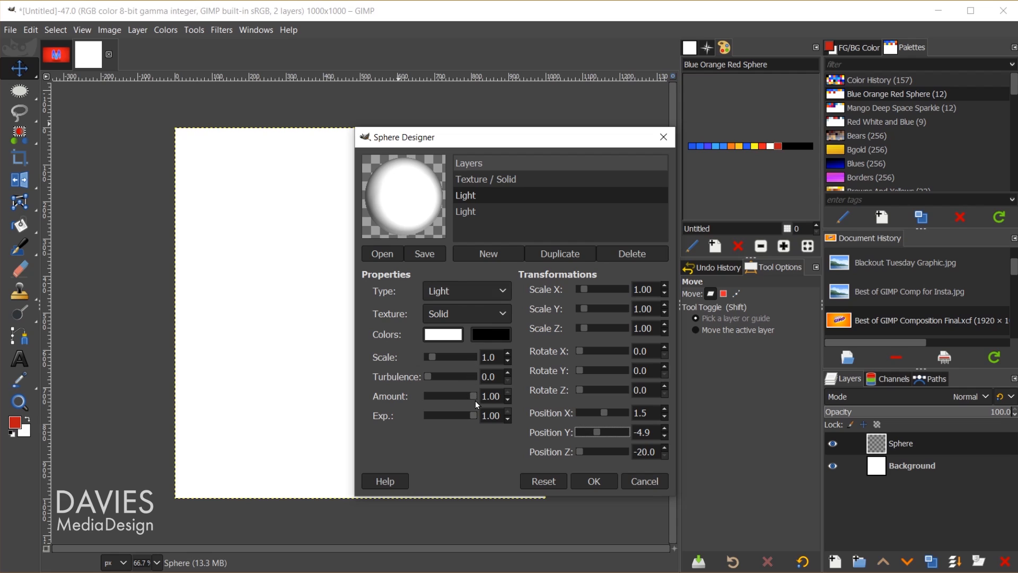
left_click_drag(473, 396, 444, 394)
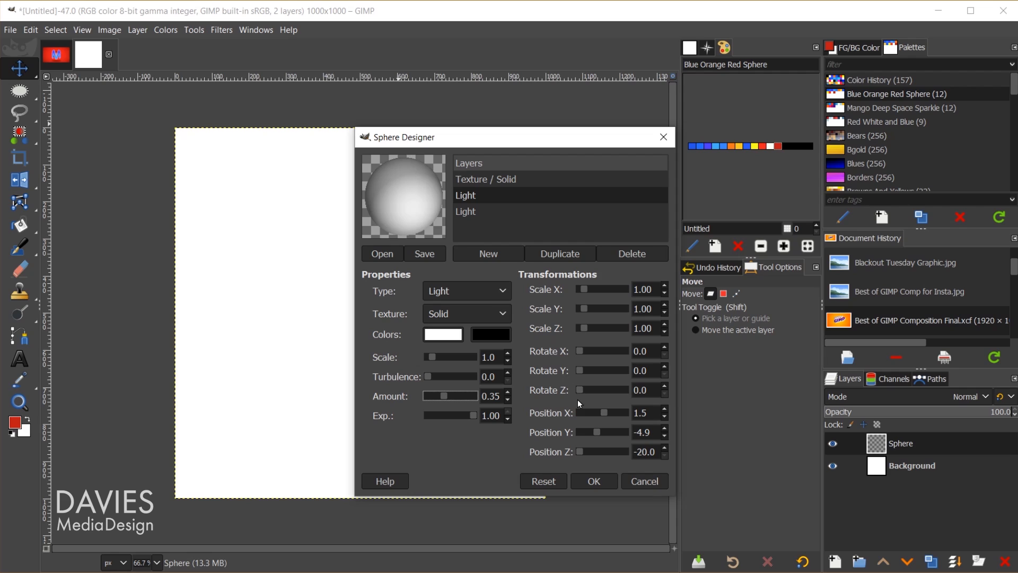
- Set the second light's X and Y positions to 3.9 and its amount to 0.88, and render the sphere
left_click(473, 215)
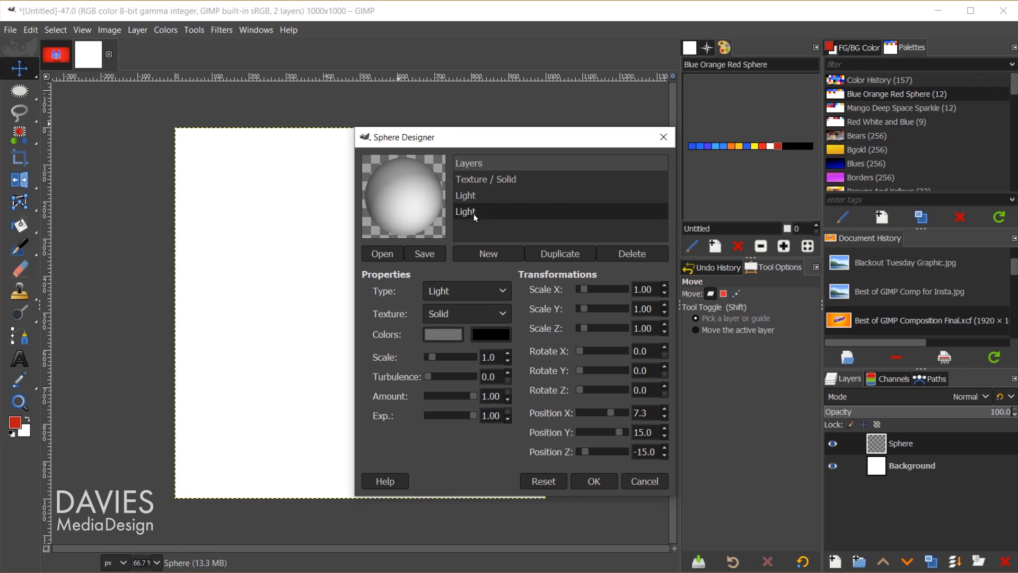
mouse_move(611, 409)
left_mouse_down()
mouse_move(602, 408)
mouse_move(609, 435)
mouse_move(603, 412)
left_mouse_up()
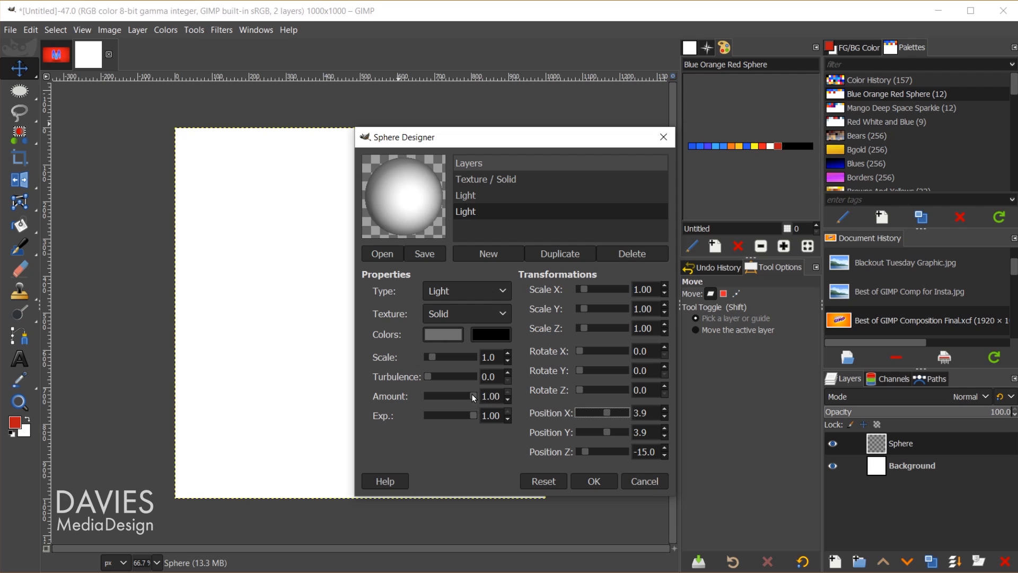
mouse_move(472, 394)
left_mouse_down()
mouse_move(459, 393)
mouse_move(476, 393)
mouse_move(468, 395)
left_mouse_up()
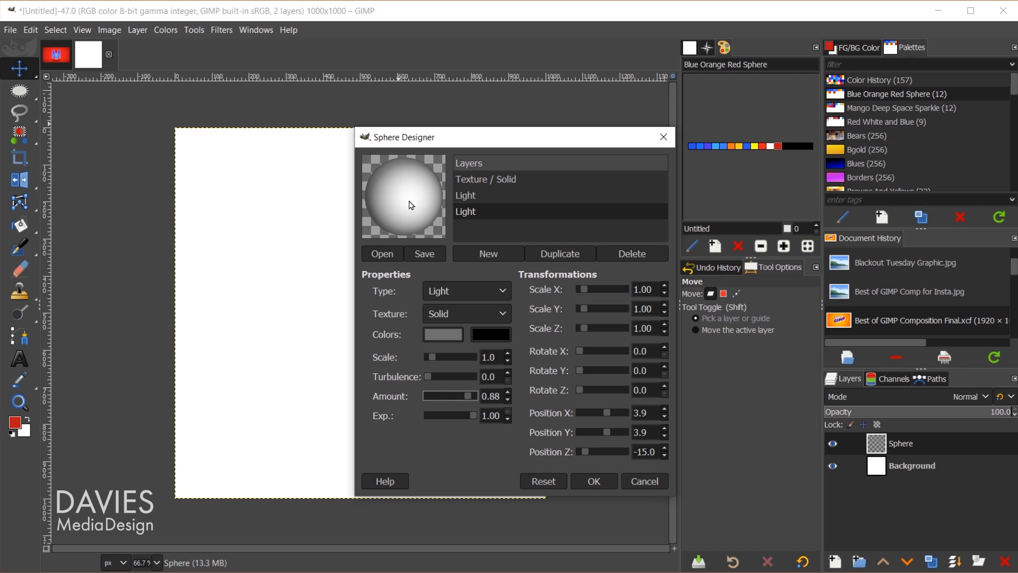
left_click(609, 485)
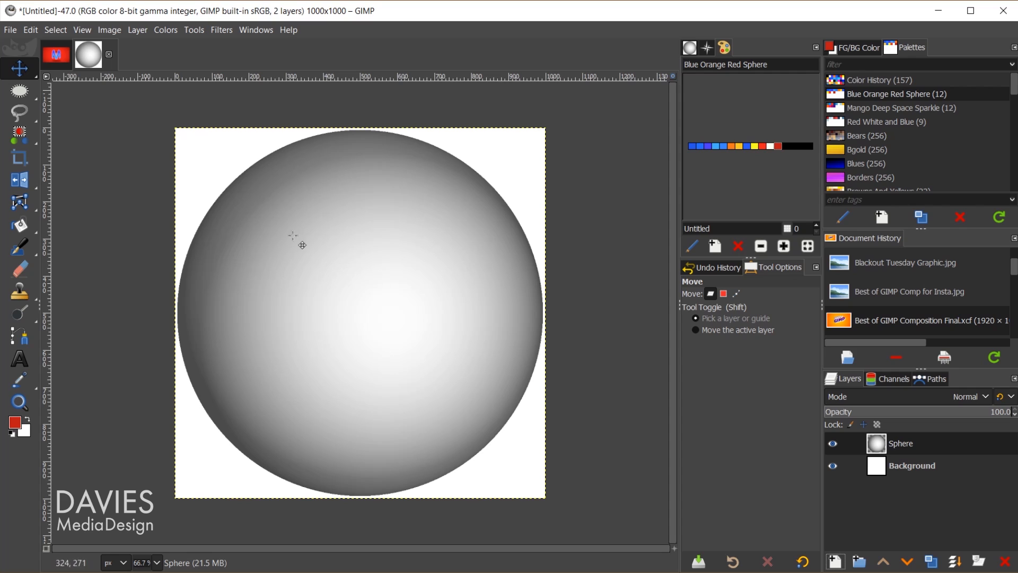
- Scale the Sphere layer down around its centre to 459 × 459 px
key("shift+s")
left_click(360, 250)
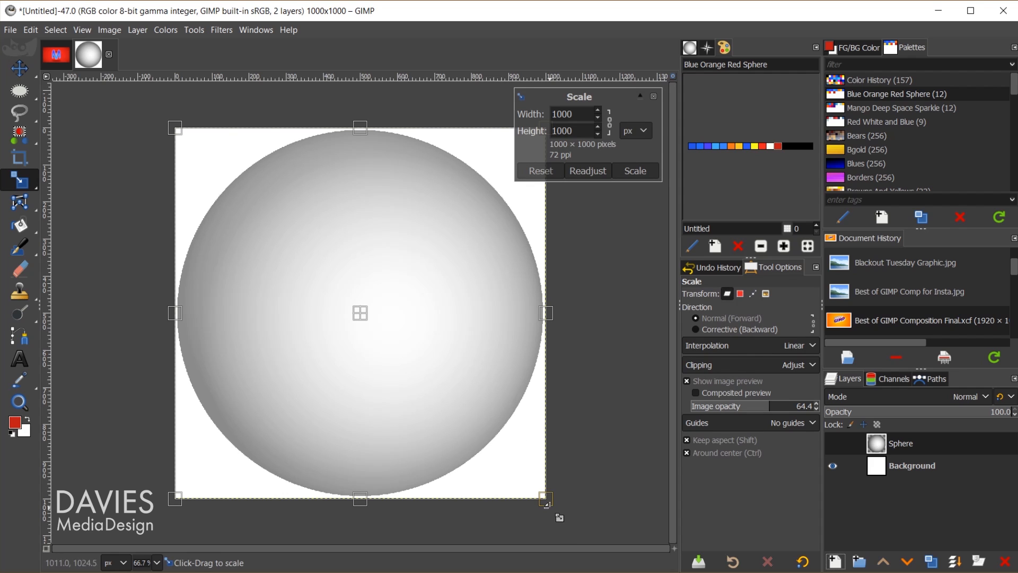
left_click_drag(547, 503, 319, 332)
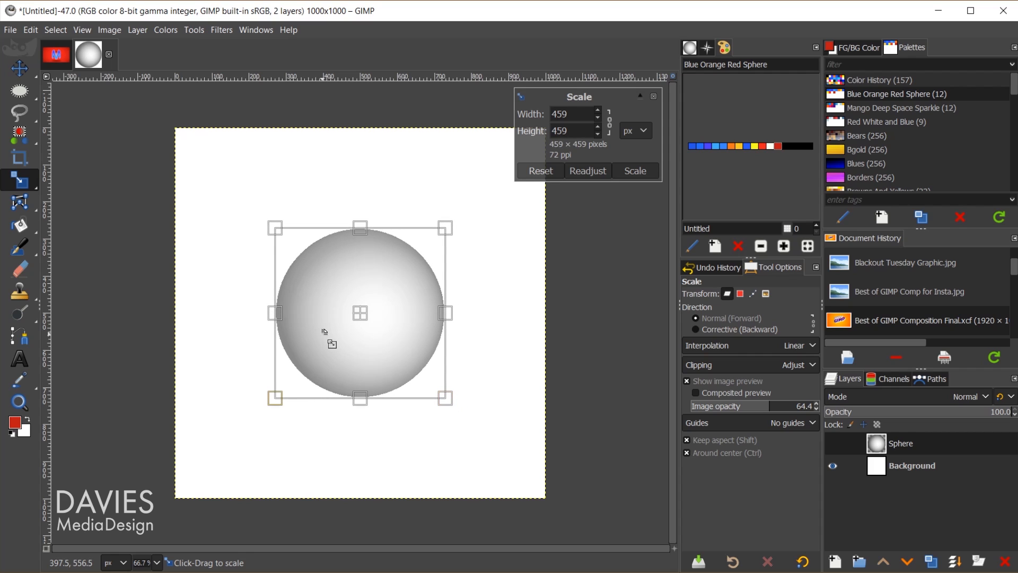
left_click(640, 172)
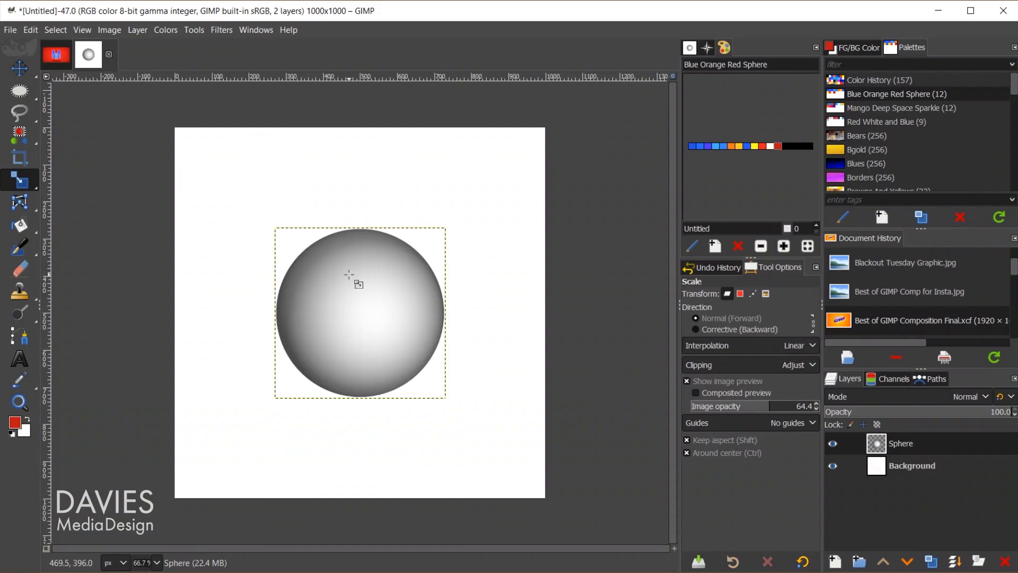
- Add a red letter M in Century Gothic Bold over the sphere and enlarge it to 442 px
key("t")
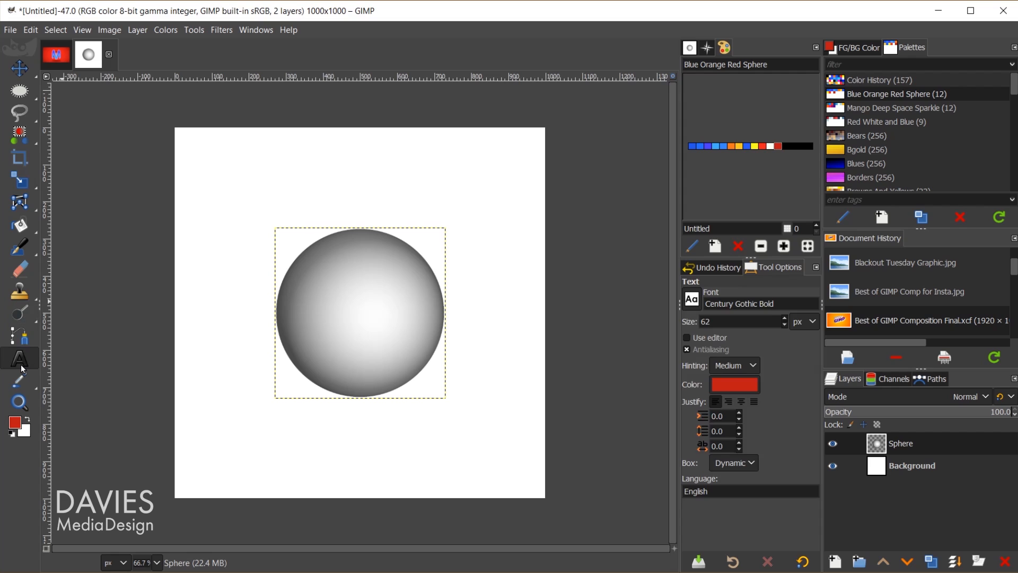
left_click(257, 265)
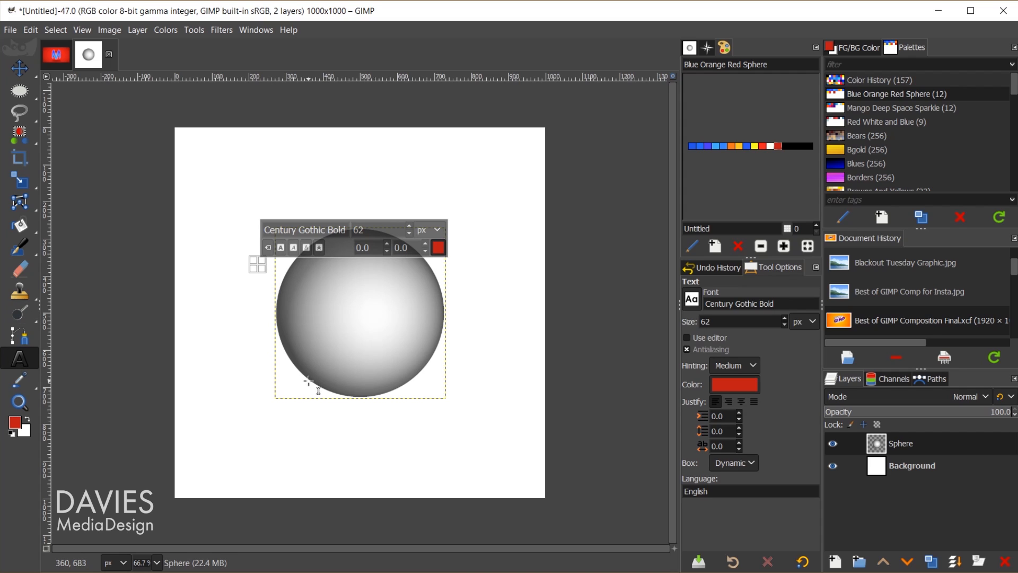
type("M")
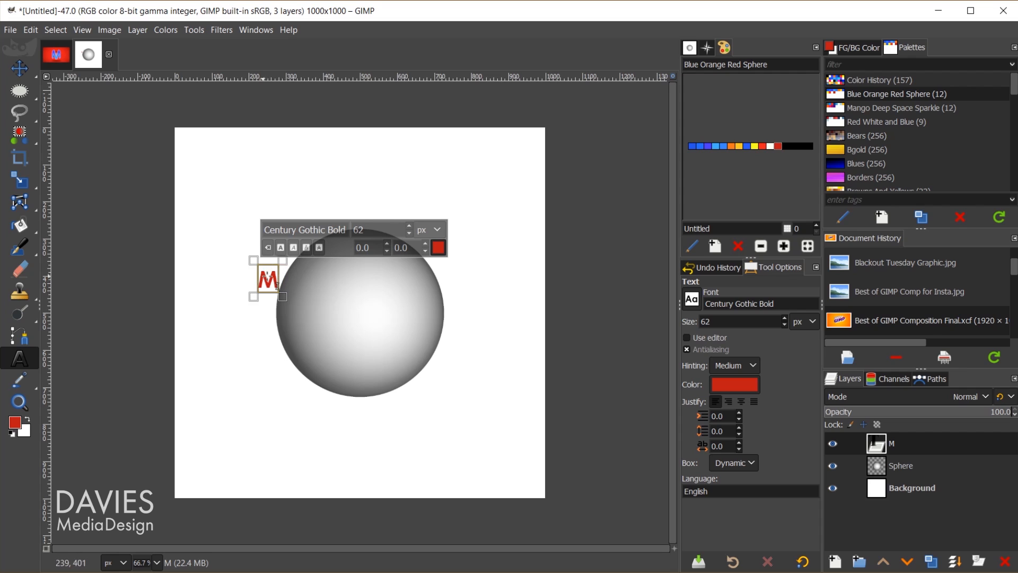
left_click_drag(411, 229, 412, 229)
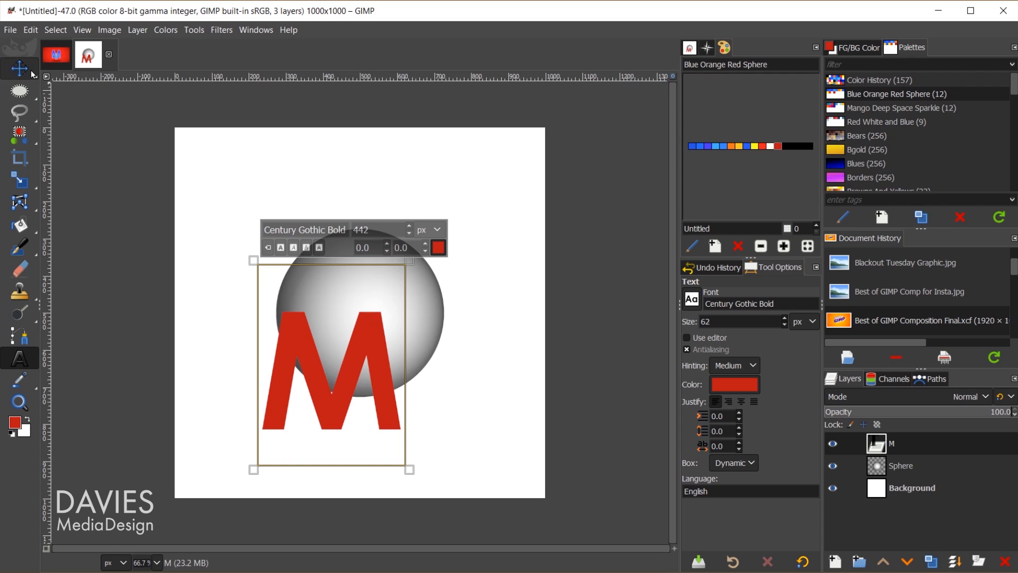
- Align the M text layer to the horizontal and vertical centre of the image
mouse_move(30, 70)
left_click(80, 93)
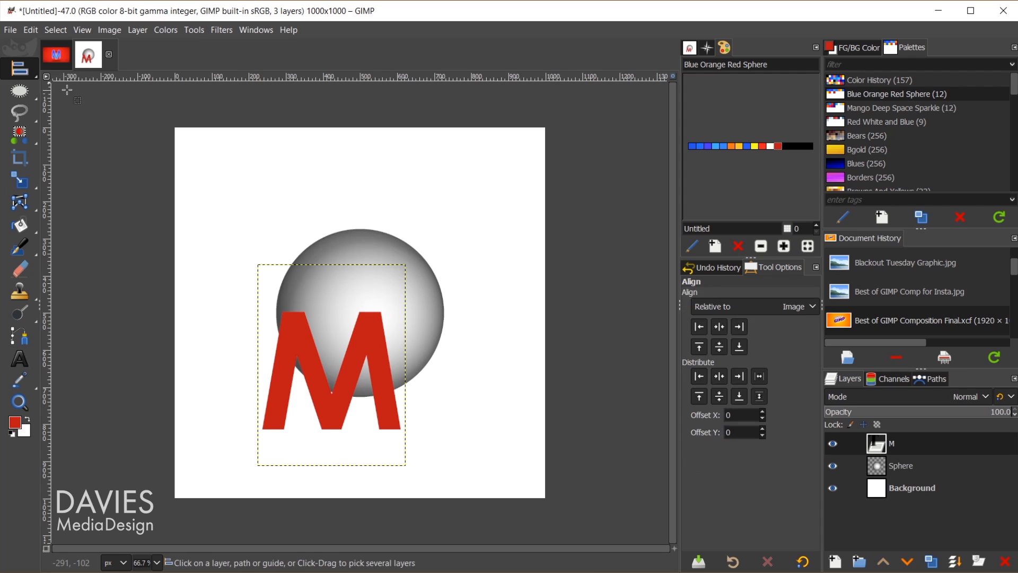
left_click(719, 326)
left_click(721, 346)
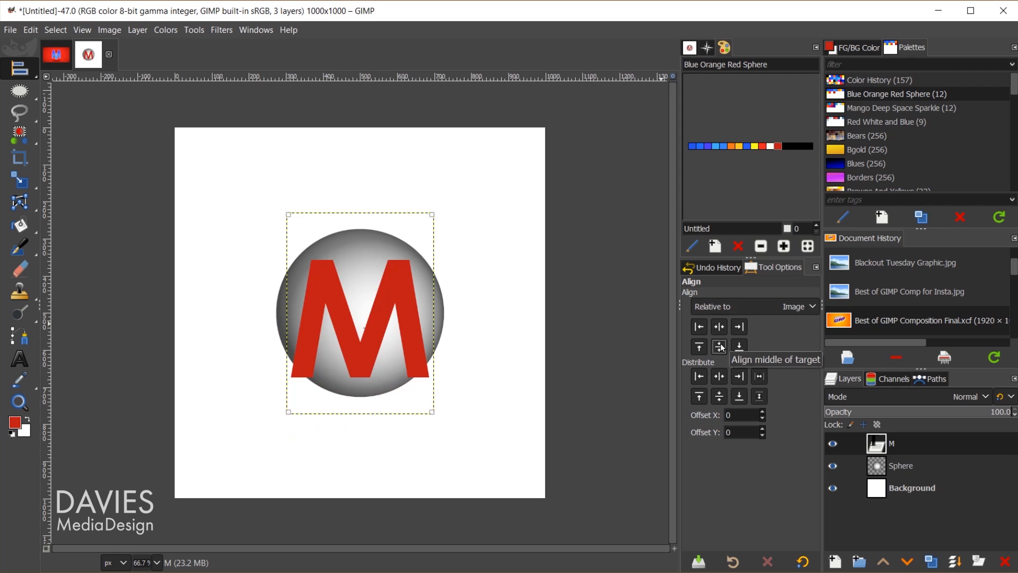
- Enlarge the M text to 500 px
key("t")
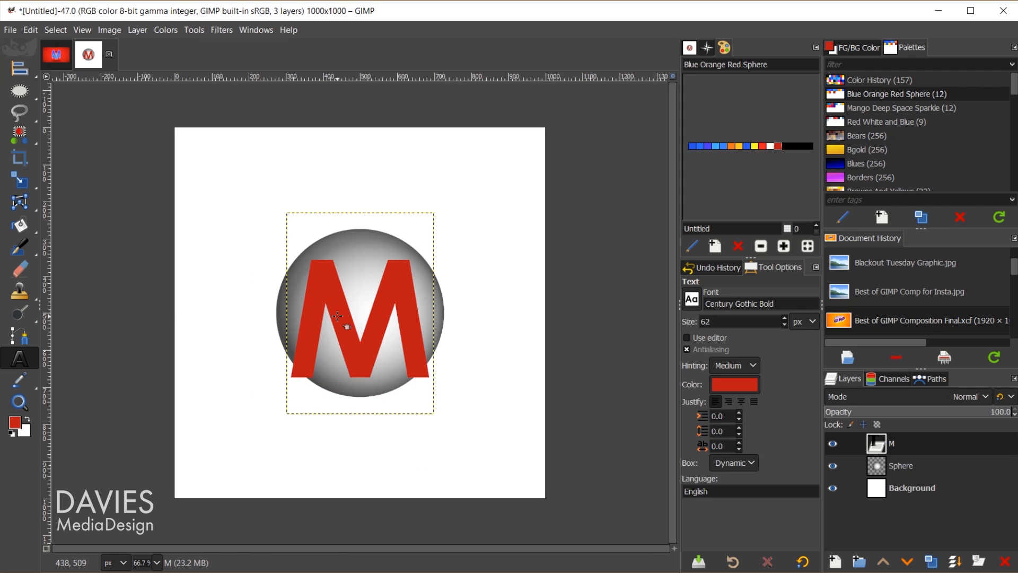
left_click(376, 314)
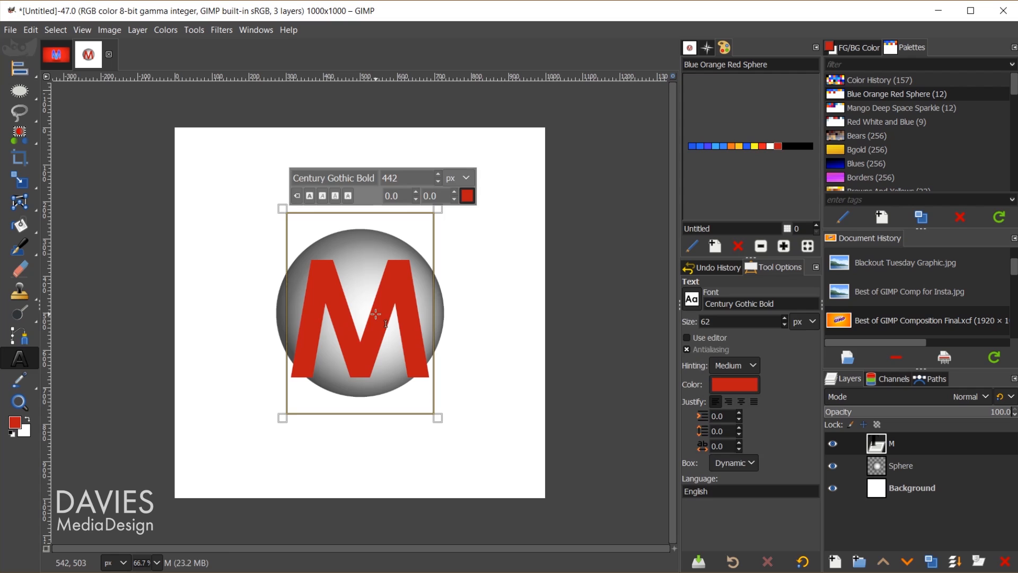
left_click(439, 176)
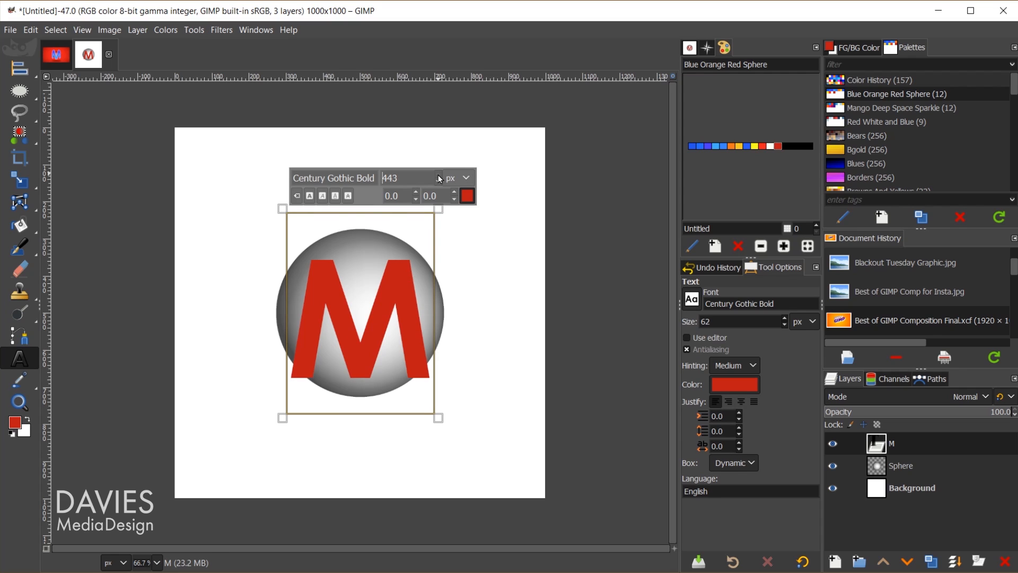
left_click(439, 176)
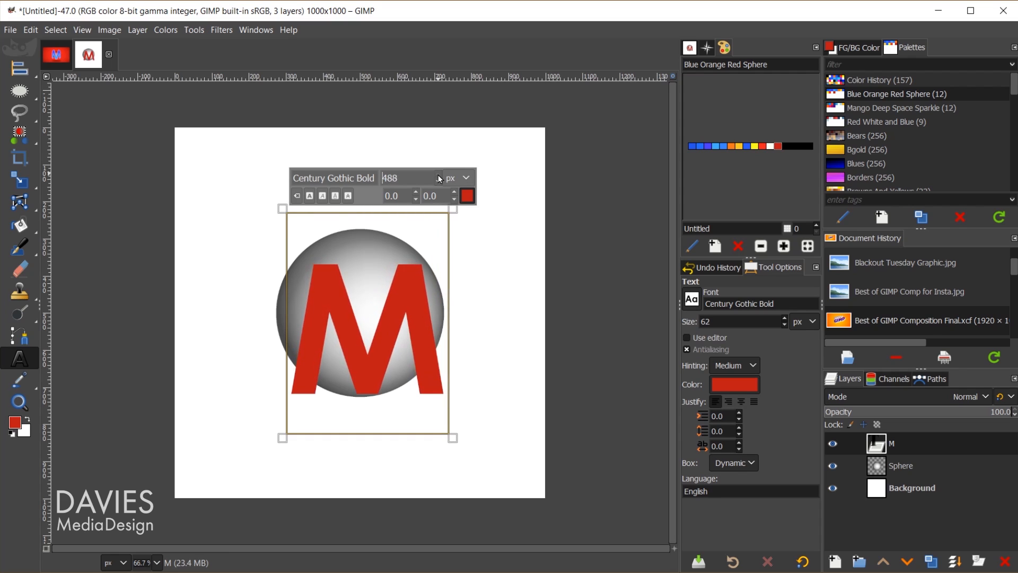
left_click(439, 177)
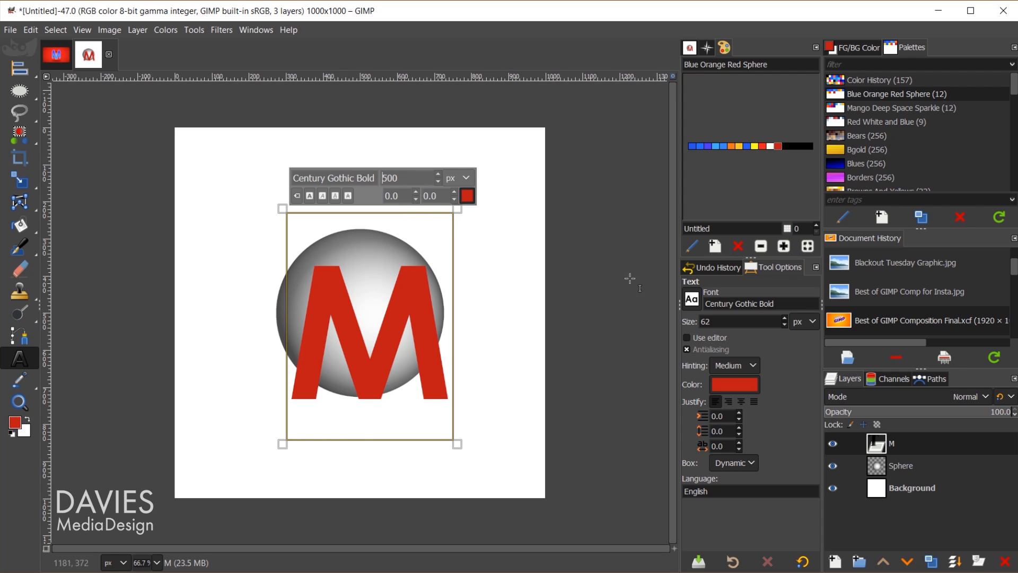
left_click(691, 299)
scroll(716, 361, "down", 2)
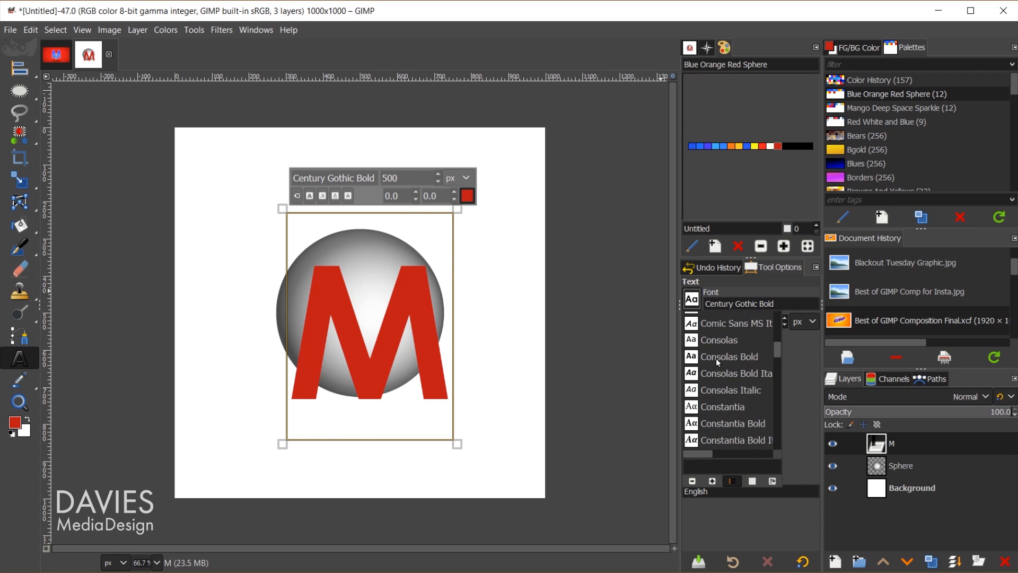
scroll(719, 360, "up", 2)
left_click(692, 299)
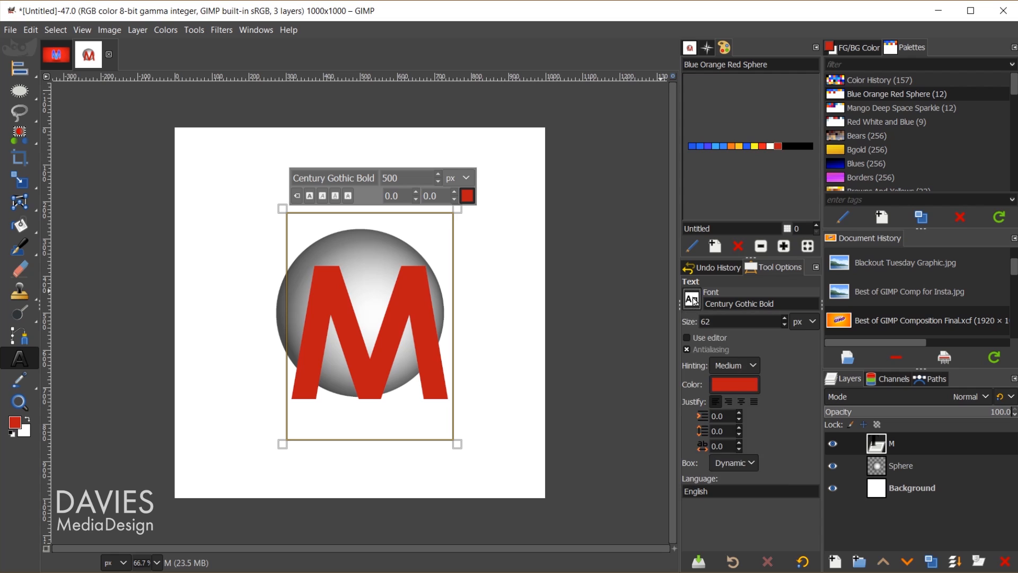
- Recentre the enlarged M horizontally and vertically relative to the image
left_click(21, 69)
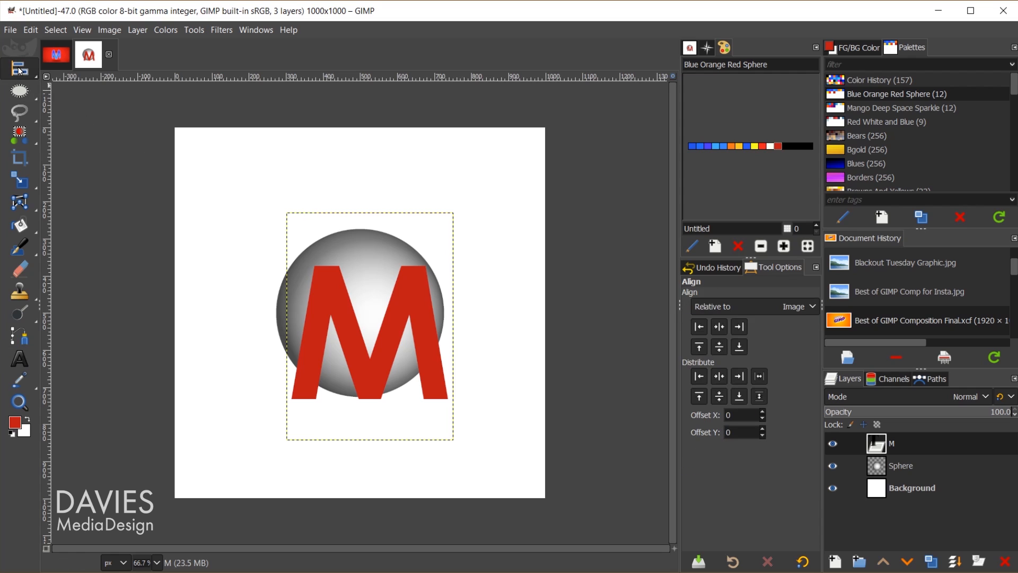
left_click(423, 310)
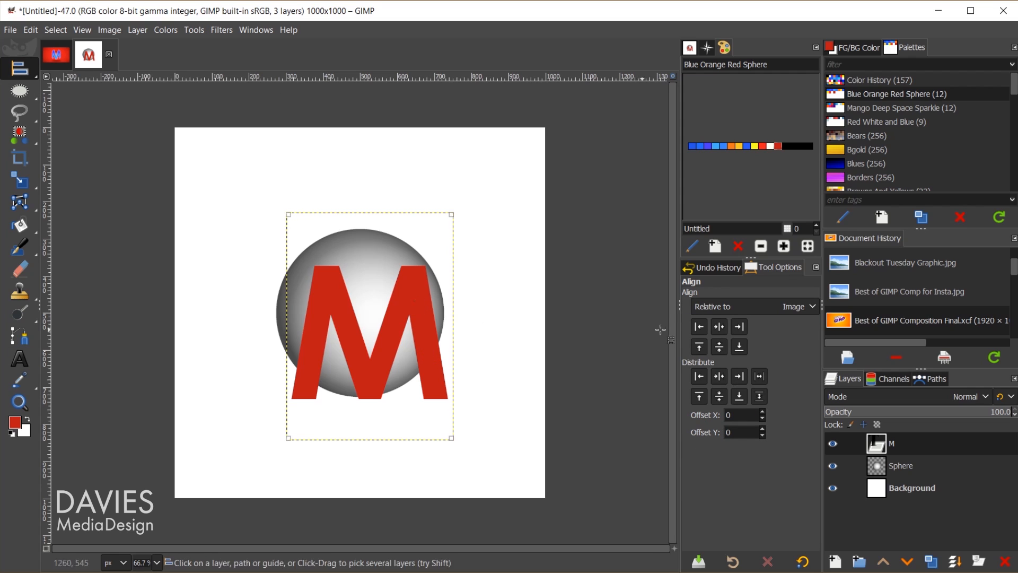
left_click(722, 329)
left_click(722, 348)
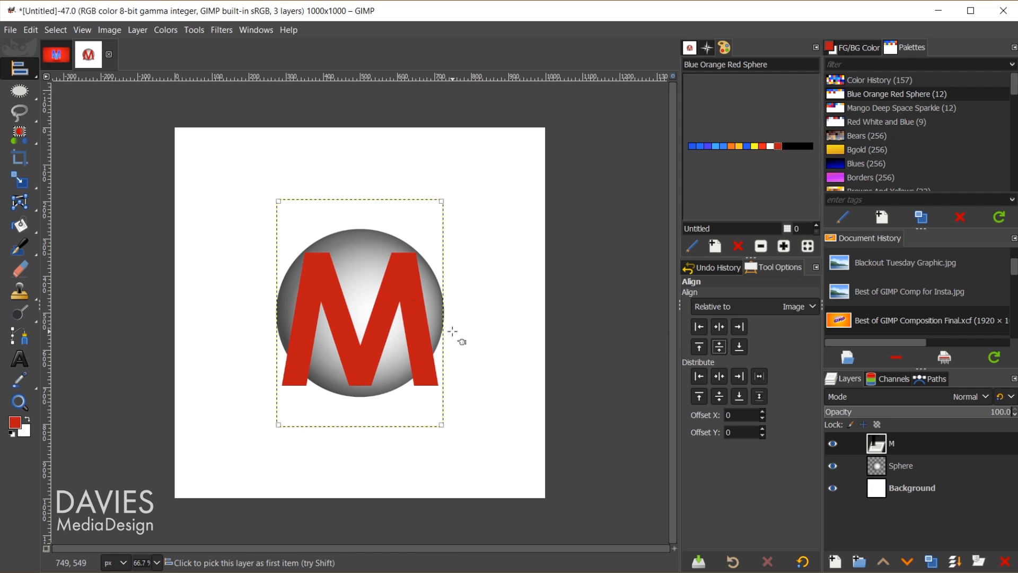
key("m")
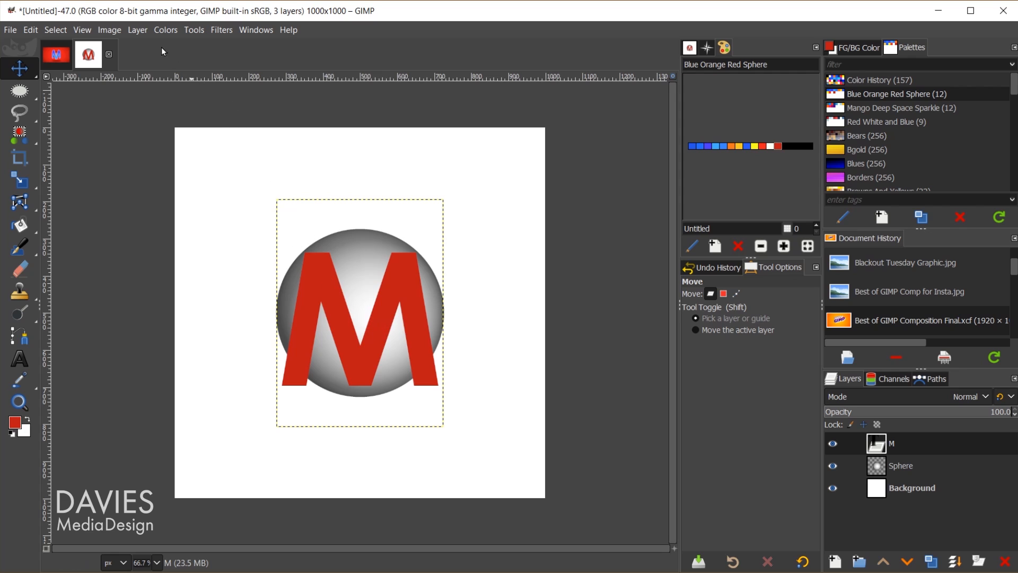
- Expand the M layer's boundary to 600 × 819 px with linked proportions, centring the letter inside it and filling with transparency
left_click(134, 30)
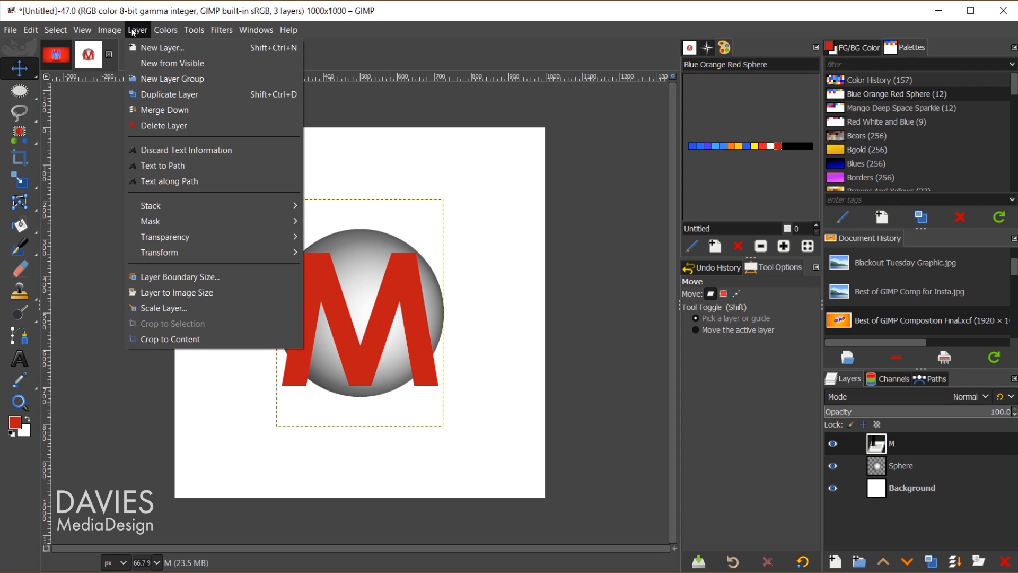
left_click(195, 273)
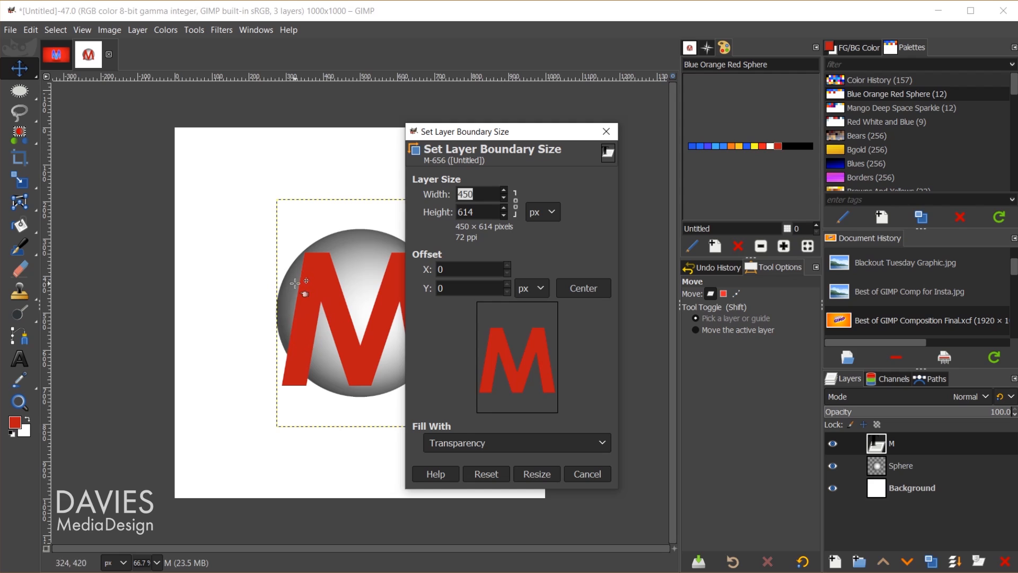
left_click_drag(468, 142, 579, 100)
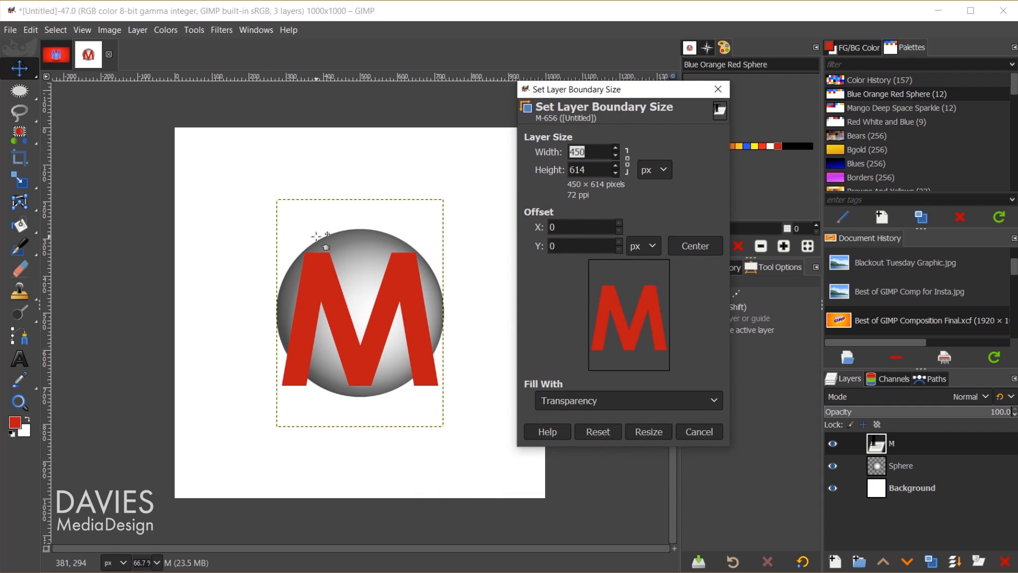
left_click(631, 166)
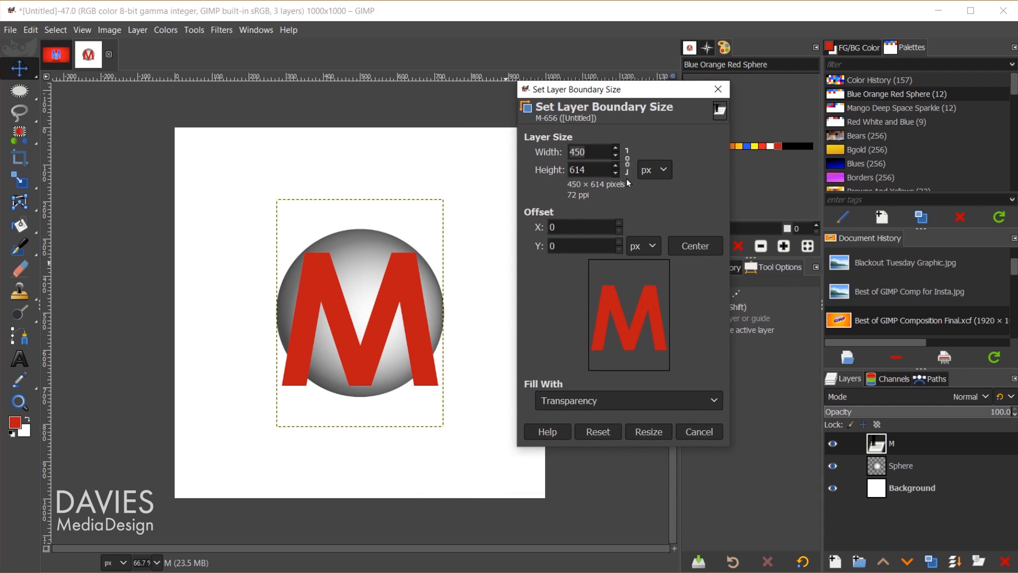
double_click(597, 154)
type("600")
key("Tab")
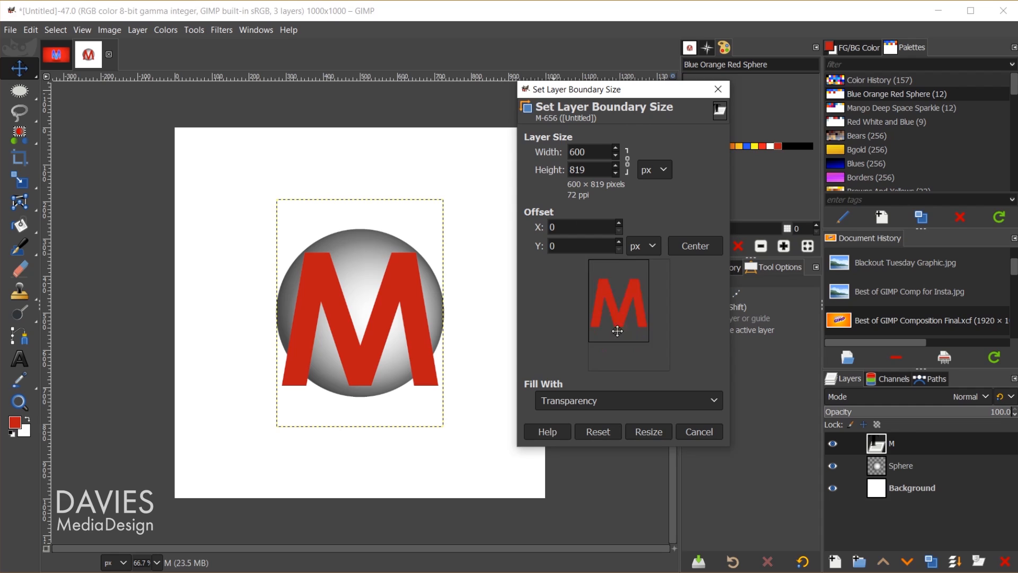
left_click(705, 250)
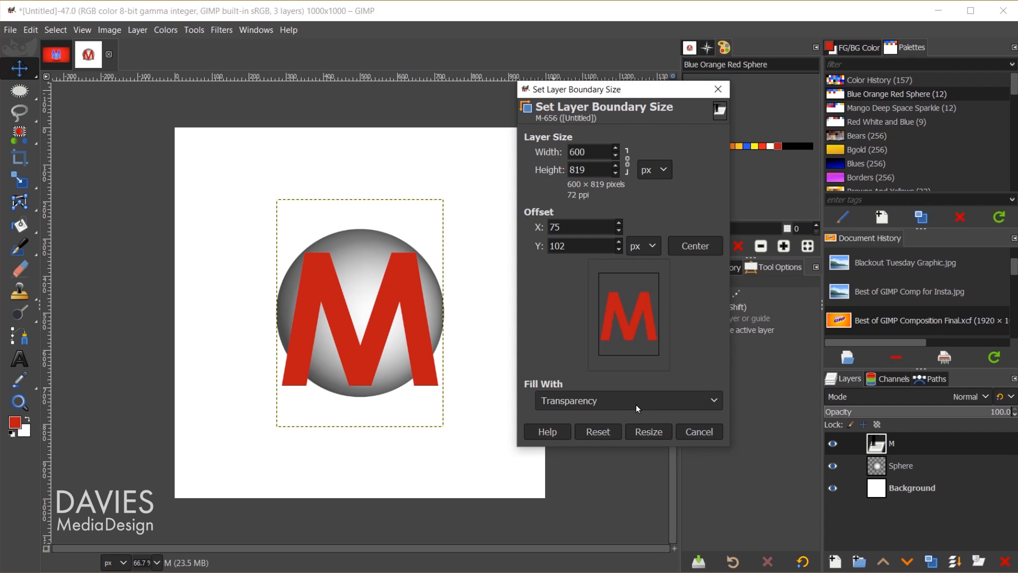
left_click(649, 432)
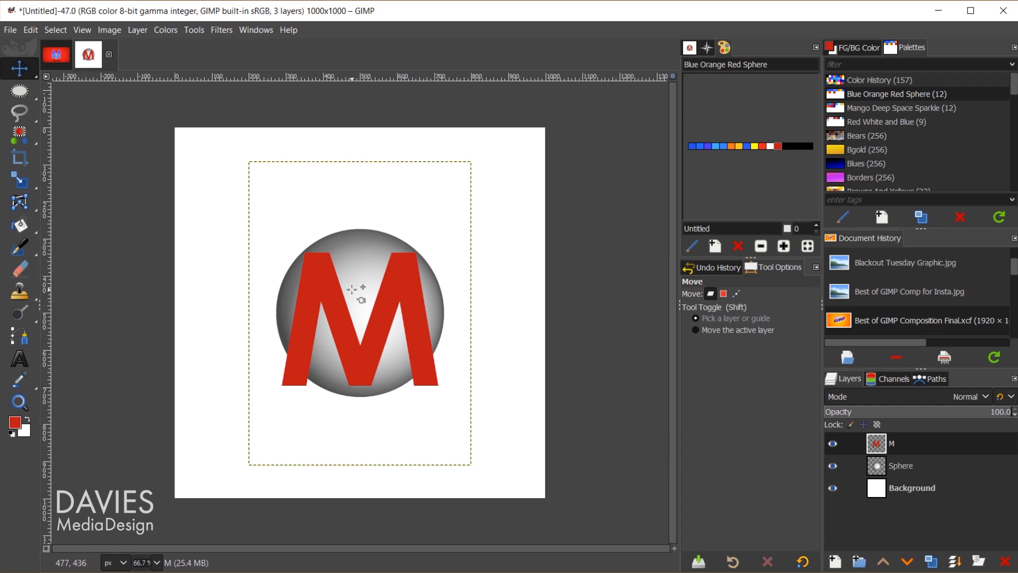
- Apply the Spherize distortion to the M layer in Radial mode with an angle of view of 35.58
left_click(221, 30)
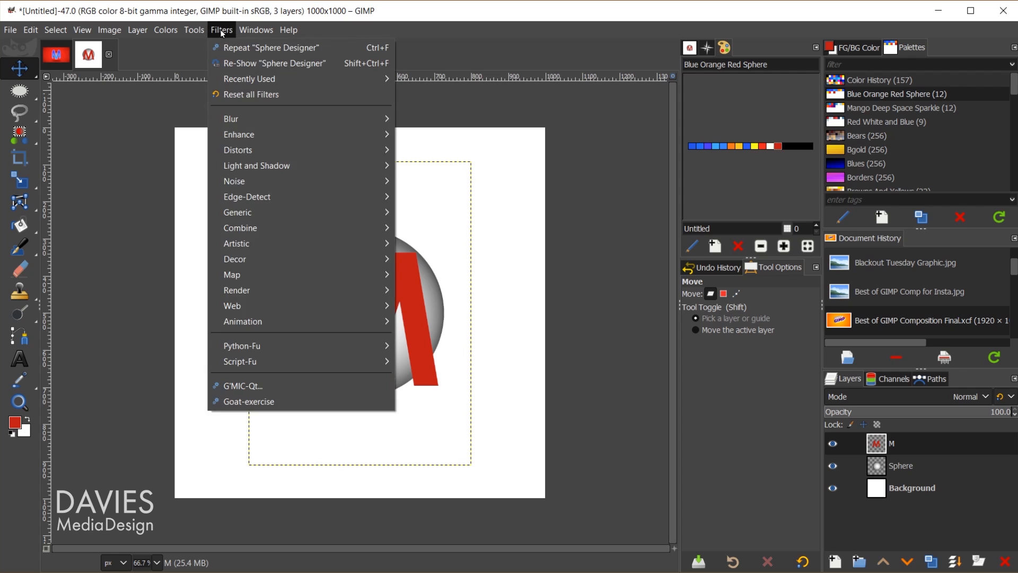
mouse_move(257, 148)
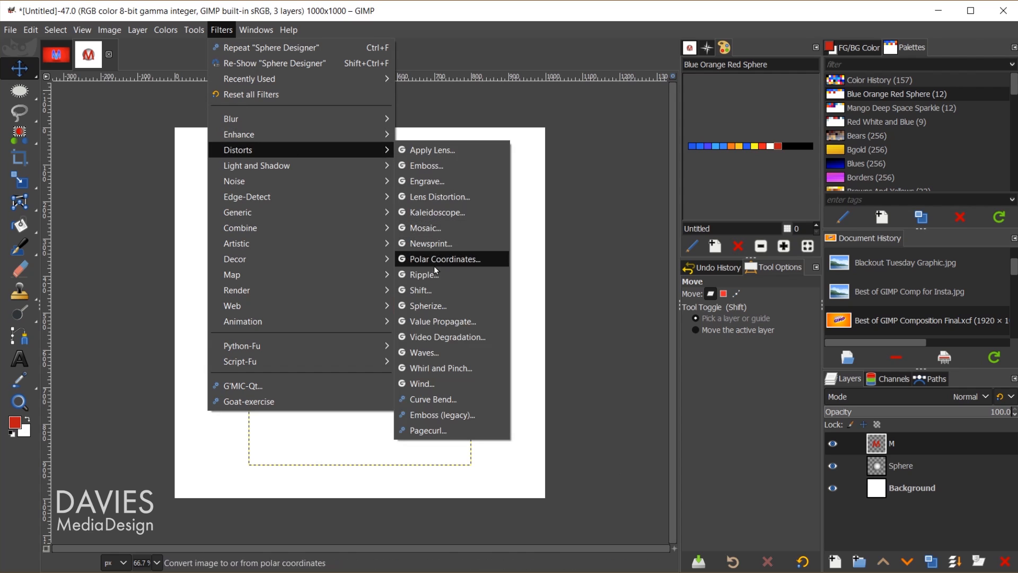
left_click(429, 306)
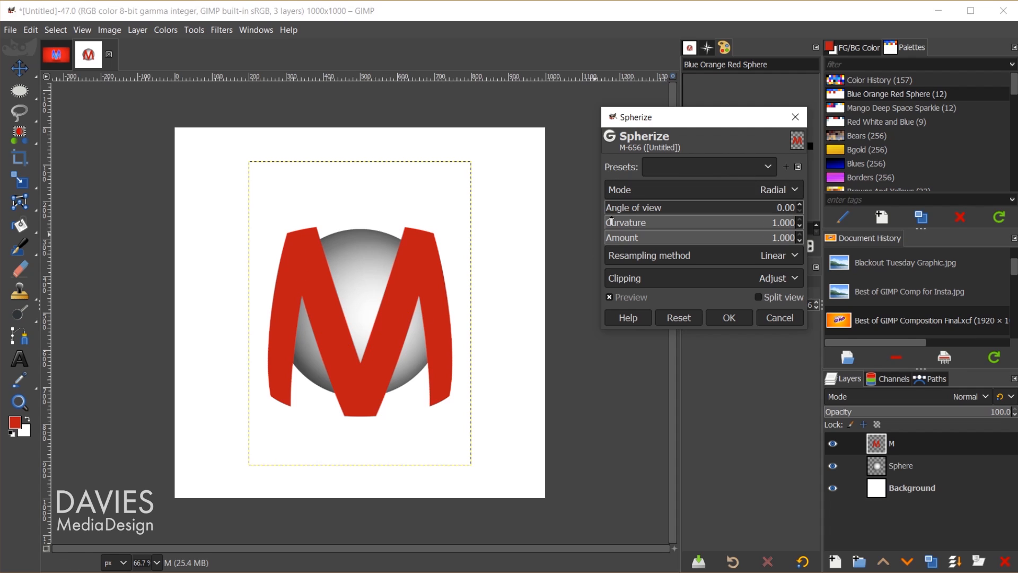
left_click_drag(615, 207, 653, 211)
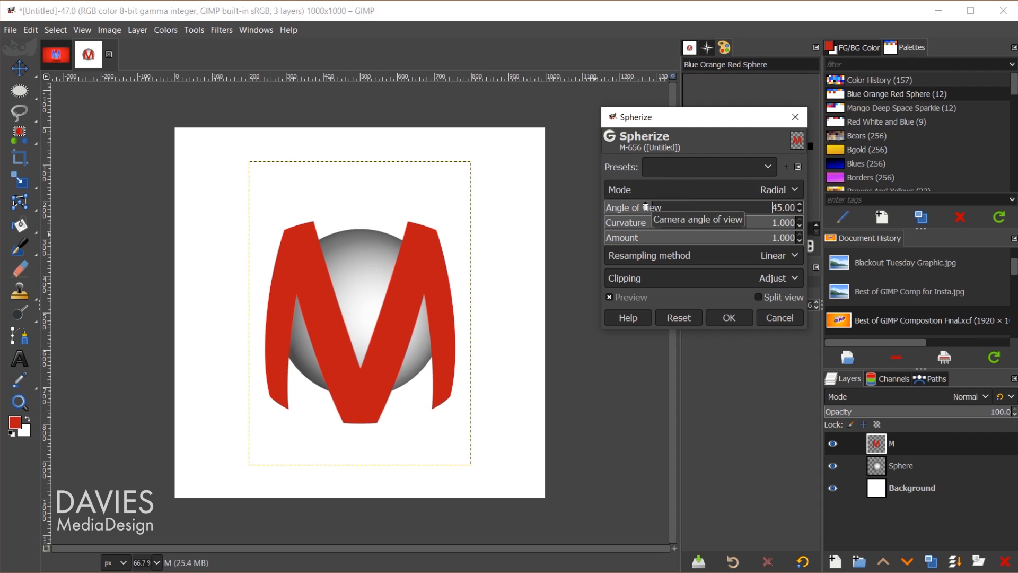
left_click(643, 207)
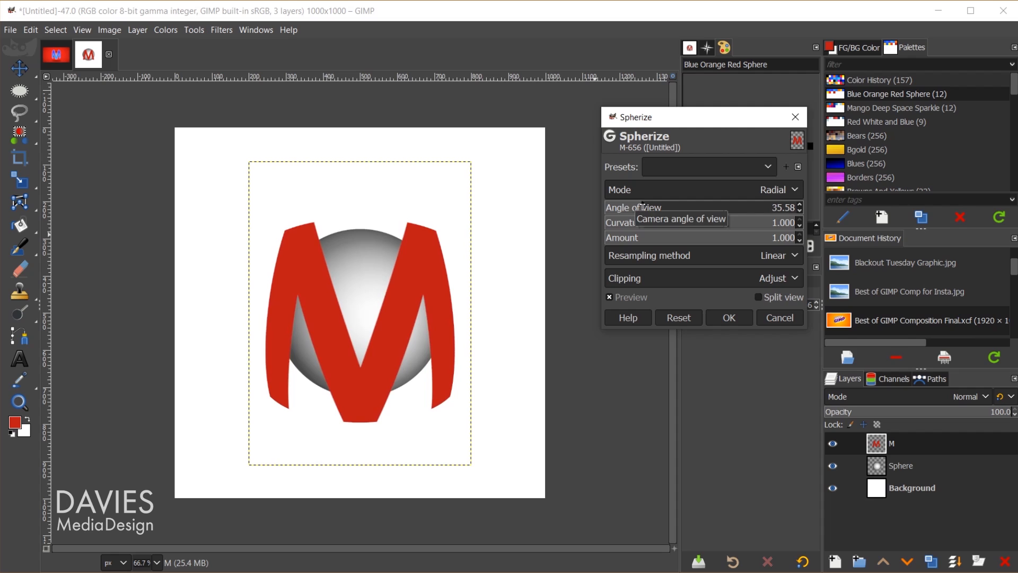
left_click(740, 317)
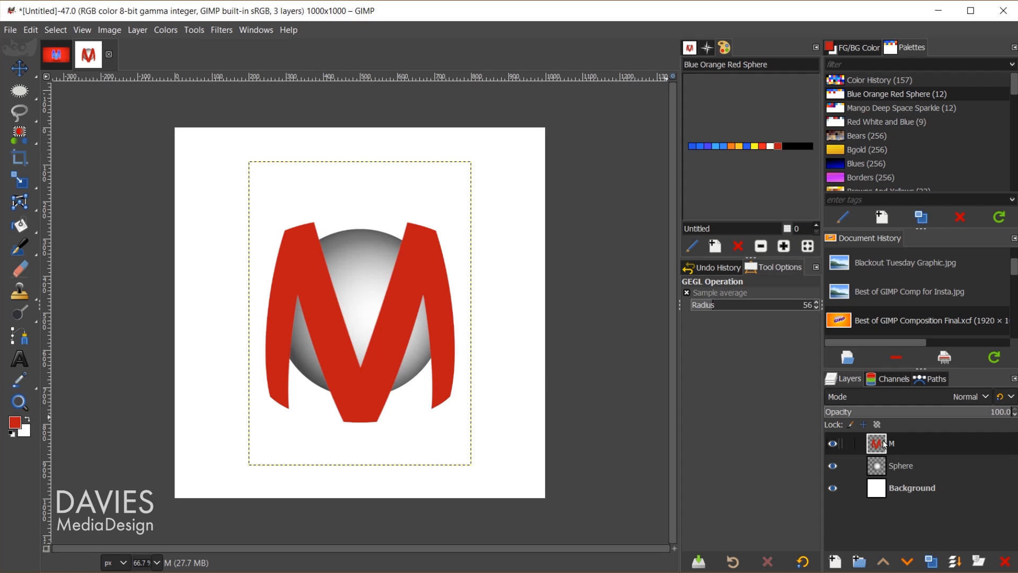
- Duplicate the M layer and scale the copy down around its centre to 492 × 672 px
left_click(932, 561)
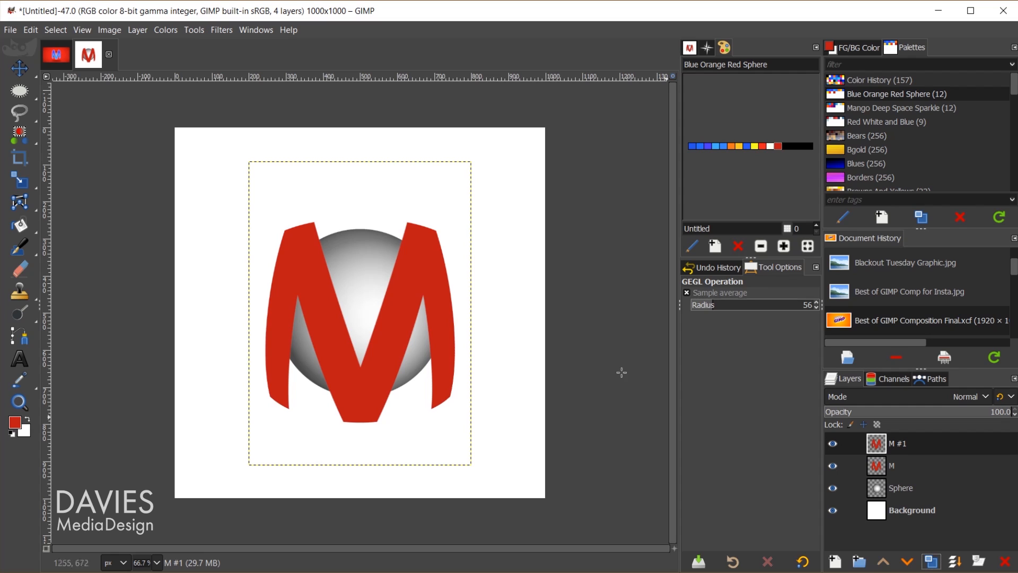
key("shift+s")
left_click(376, 328)
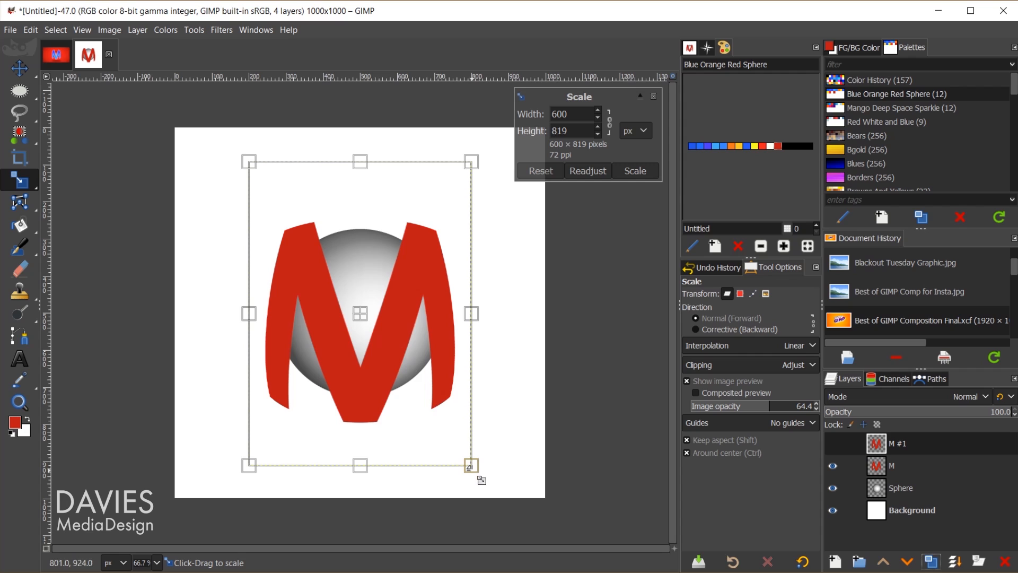
left_click_drag(471, 465, 409, 429)
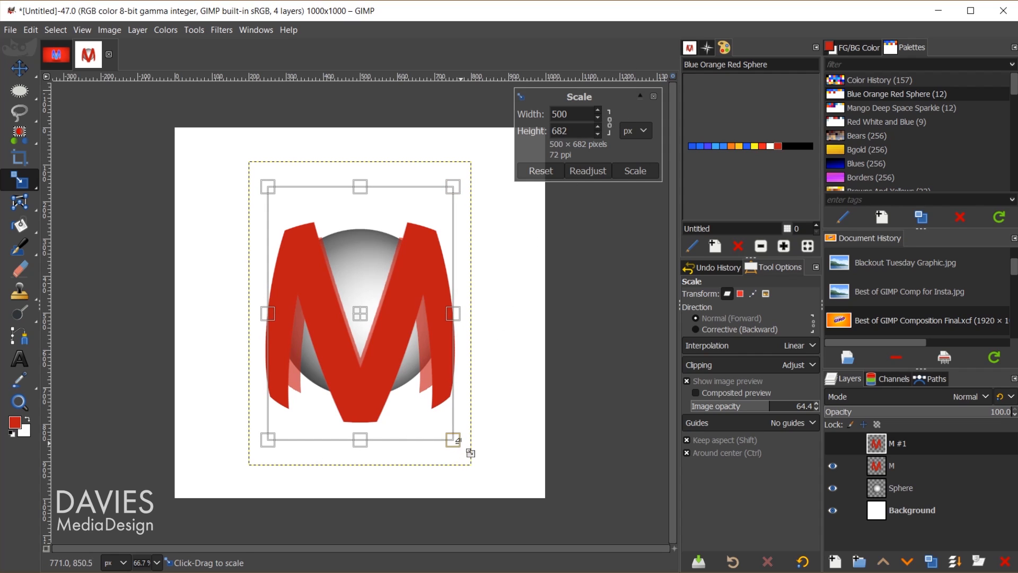
mouse_move(467, 449)
left_mouse_down()
mouse_move(475, 457)
mouse_move(418, 414)
mouse_move(472, 448)
mouse_move(459, 454)
left_mouse_up()
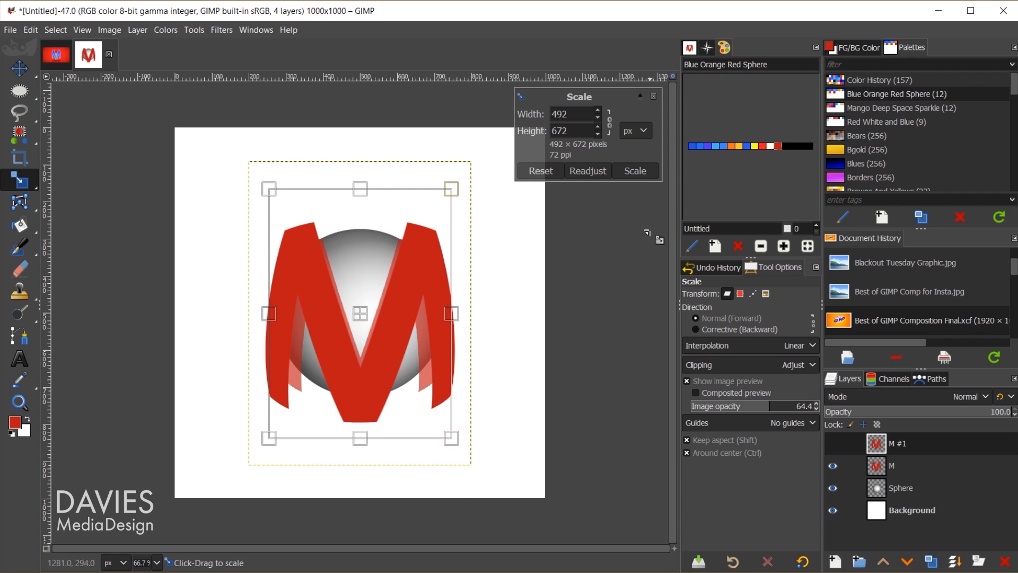
left_click(639, 171)
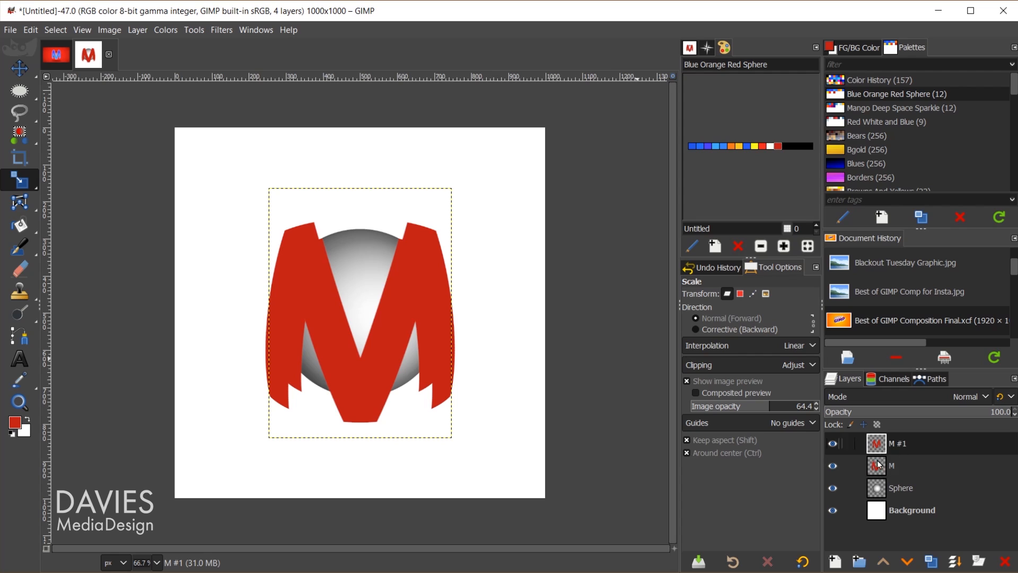
- Lock the duplicate M's transparency, fill its letter with orange from the palette, and place it below the red M layer
left_click(878, 425)
left_click_drag(733, 147, 878, 449)
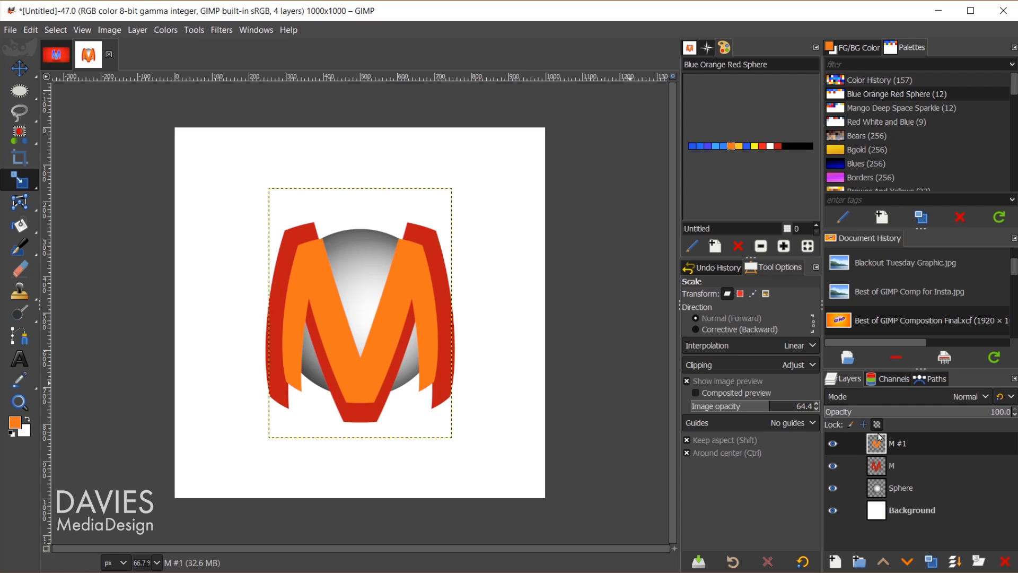
left_click_drag(879, 445, 883, 478)
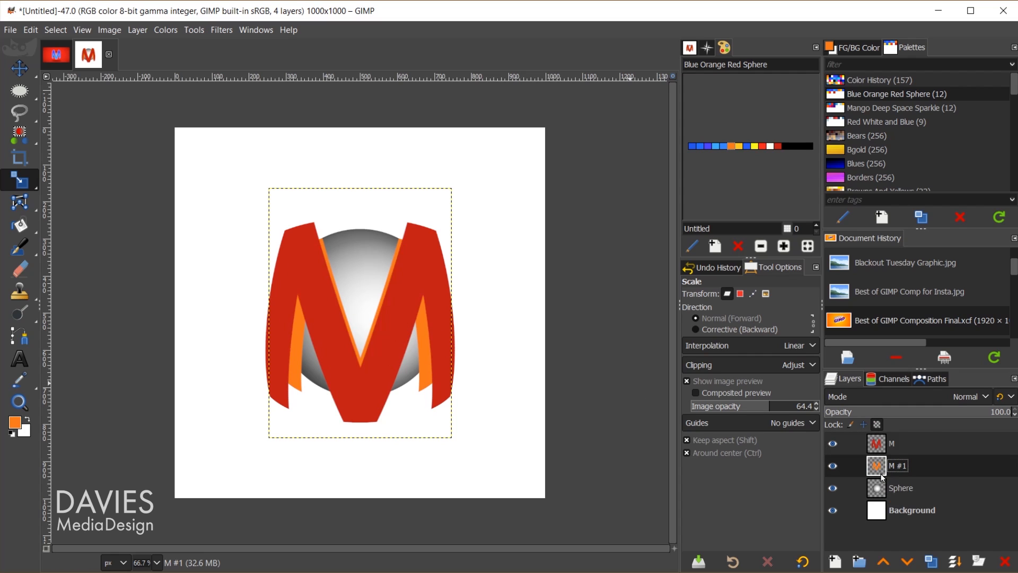
- Lower the opacity of the red M layer to 58.5
left_click(883, 447)
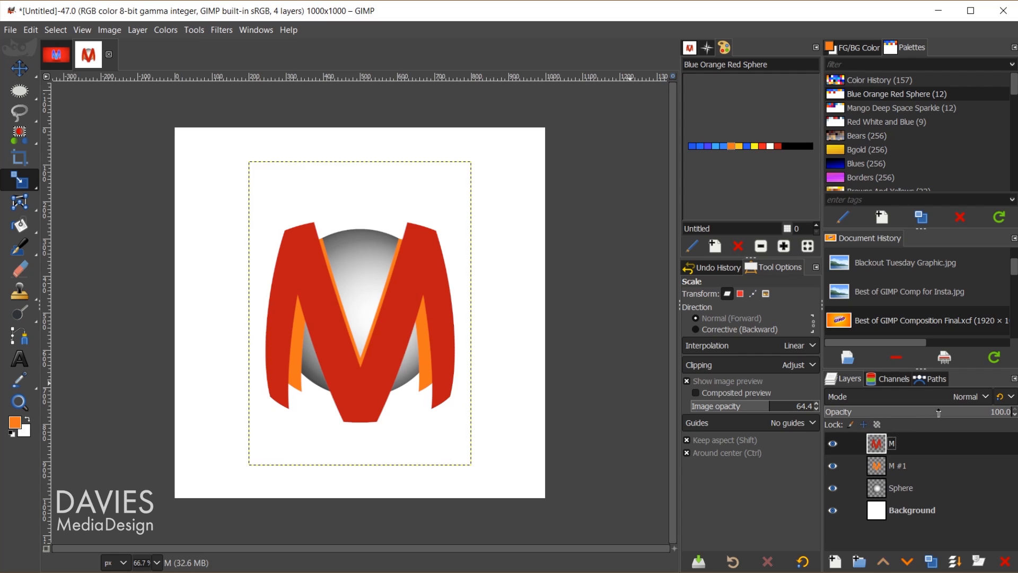
mouse_move(939, 413)
left_mouse_down()
mouse_move(923, 415)
mouse_move(933, 420)
left_mouse_up()
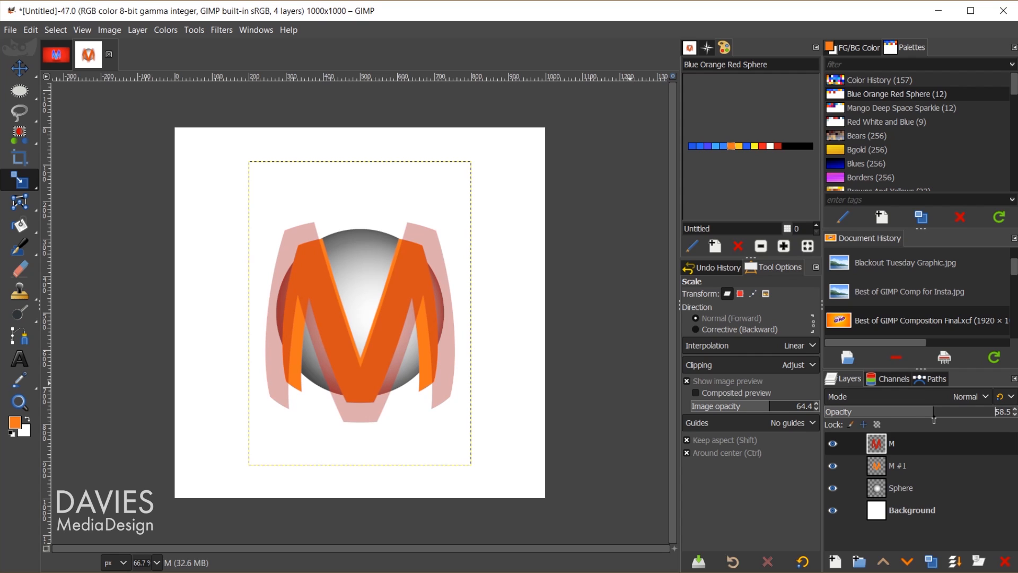
- Create a 1000 × 1000 px transparent layer named Bevel above the red M layer
left_click(837, 557)
type("Bevel")
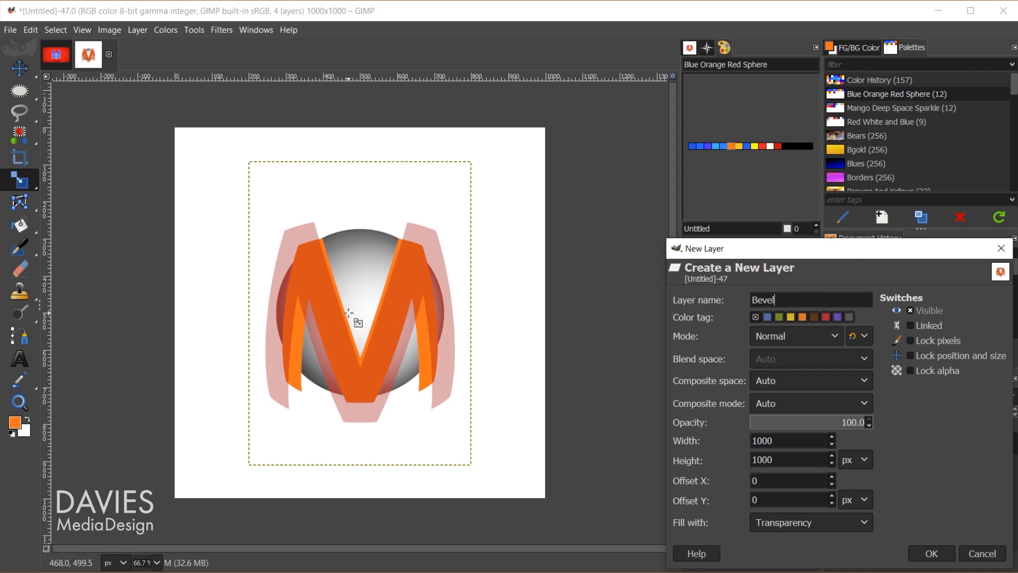
left_click(933, 557)
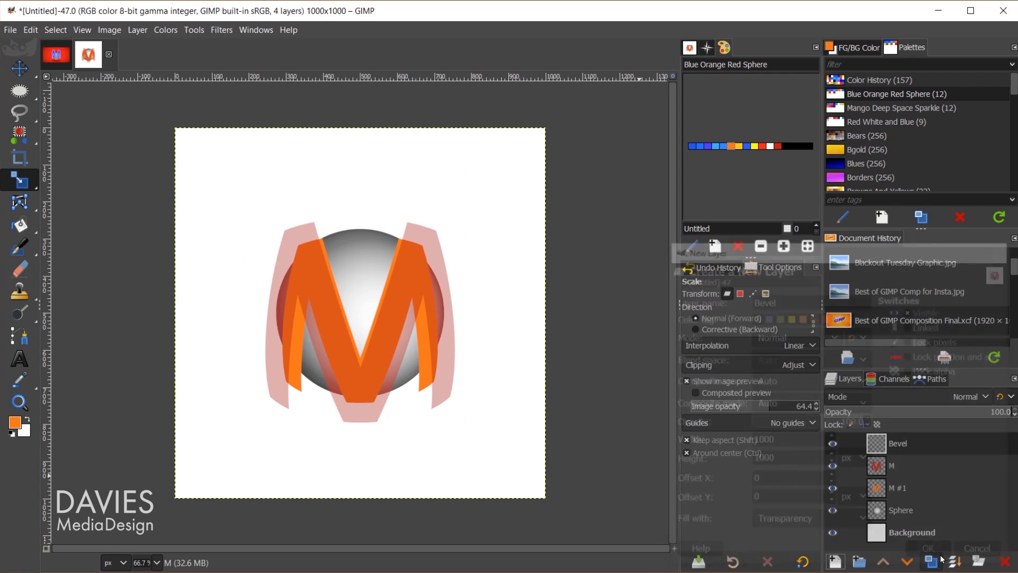
- Start a path with anchors at the inner bottom corners of the red and orange Ms' left legs
key("b")
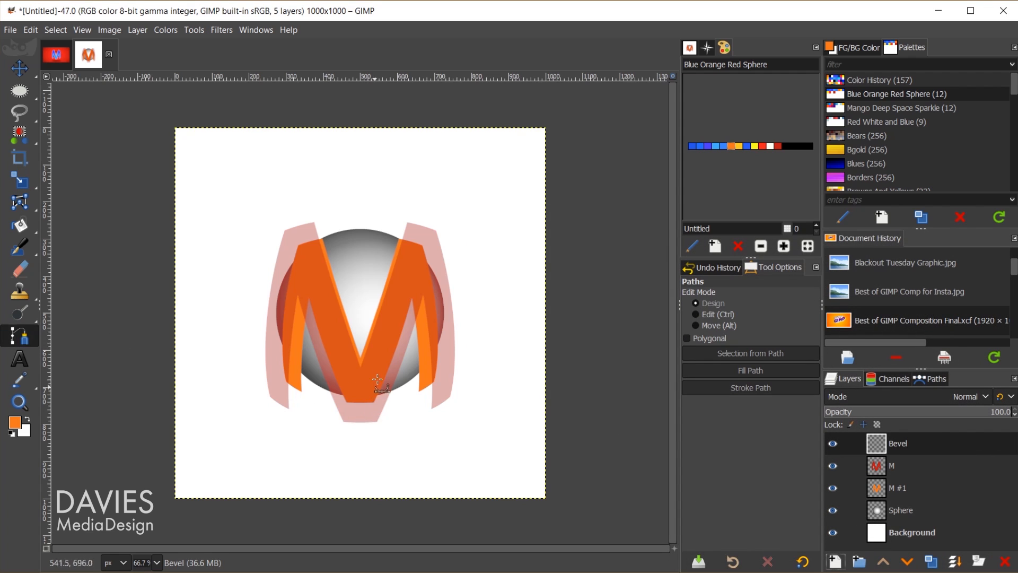
scroll(379, 362, "up", 2)
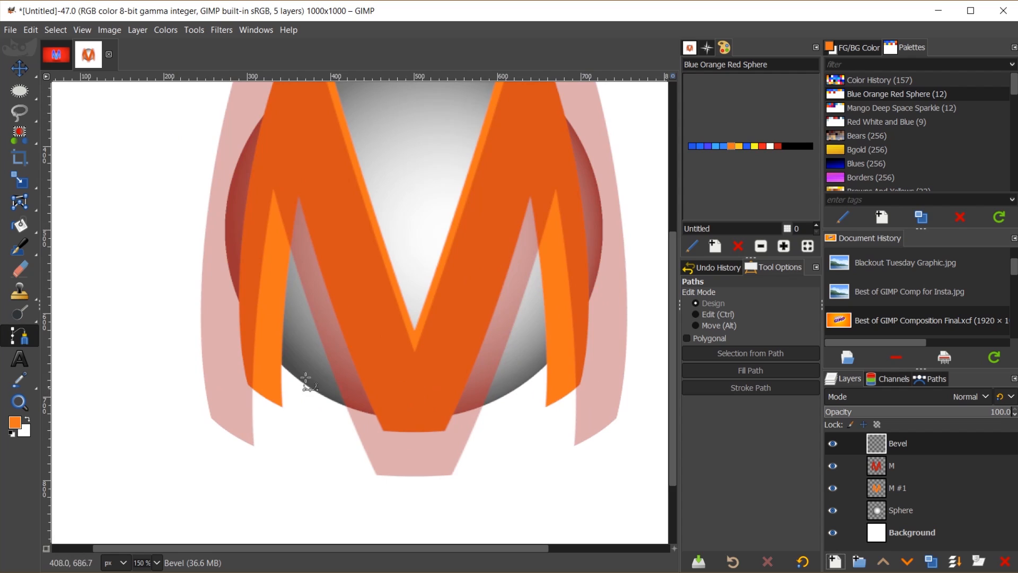
scroll(236, 420, "up", 1)
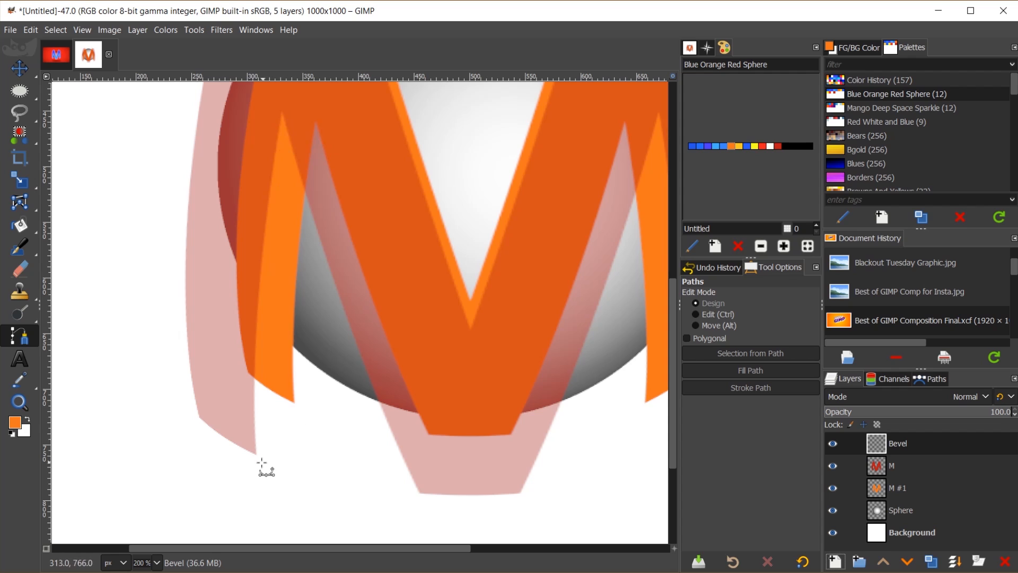
scroll(266, 463, "up", 2)
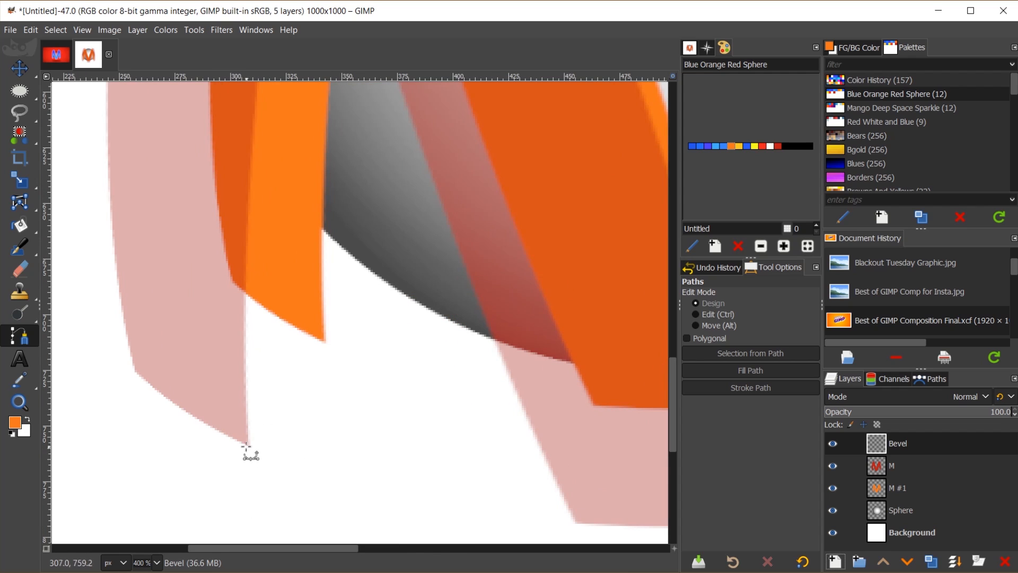
scroll(254, 445, "up", 1)
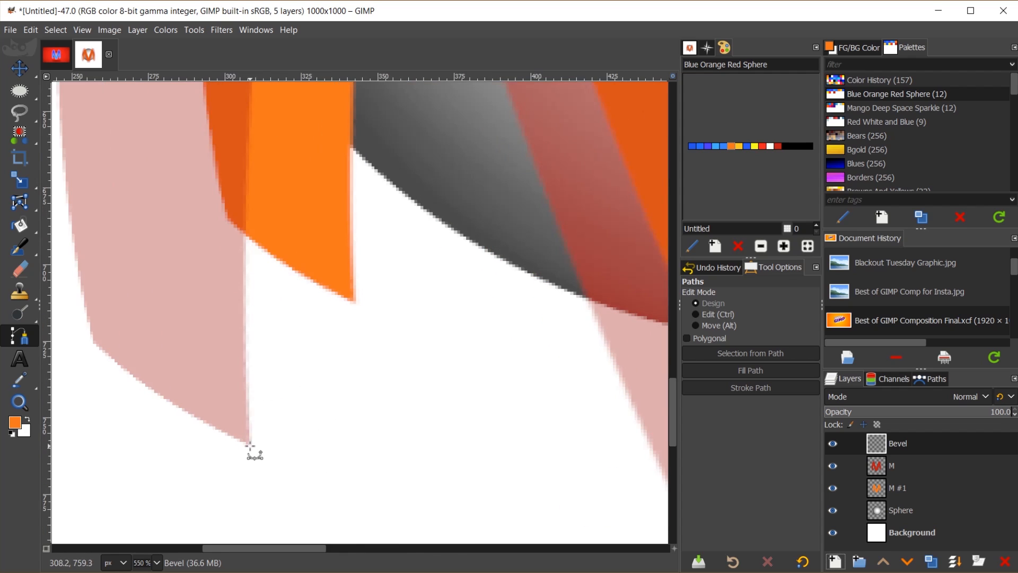
left_click(250, 443)
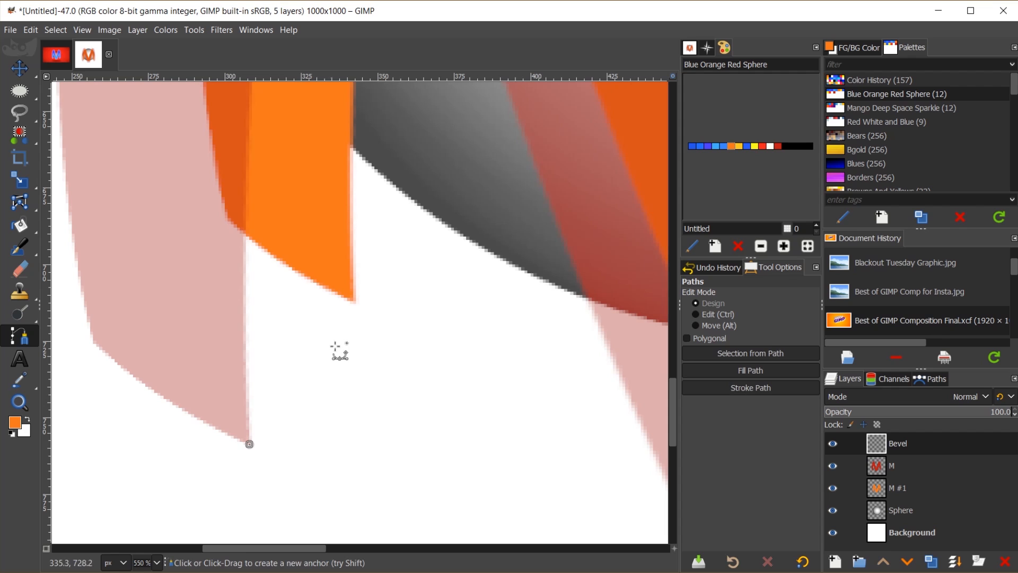
left_click(354, 300)
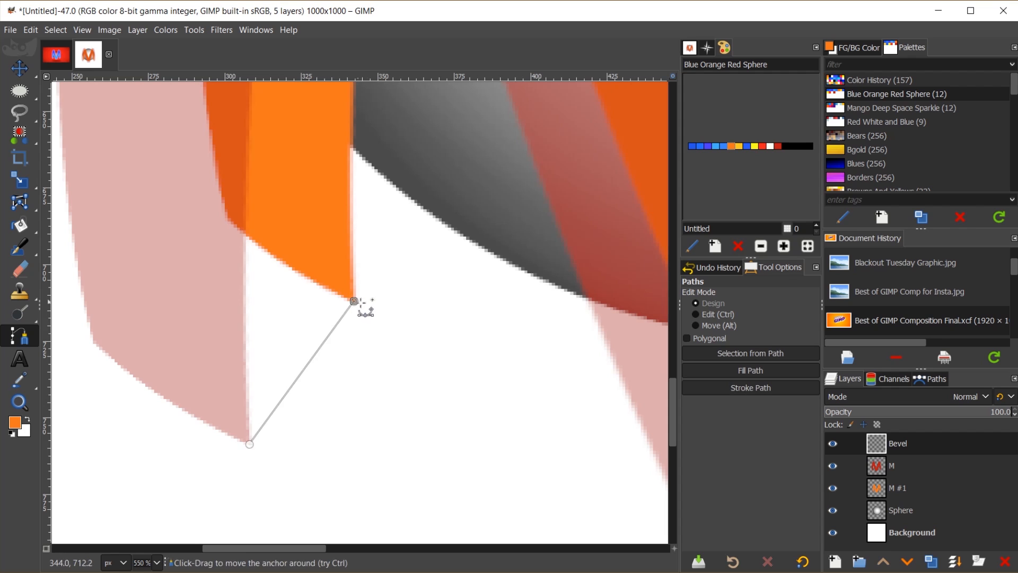
- Extend the path through the left inner peaks of the red and orange Ms and close it at the first anchor
scroll(422, 238, "down", 2)
scroll(457, 407, "up", 5)
scroll(457, 406, "up", 2)
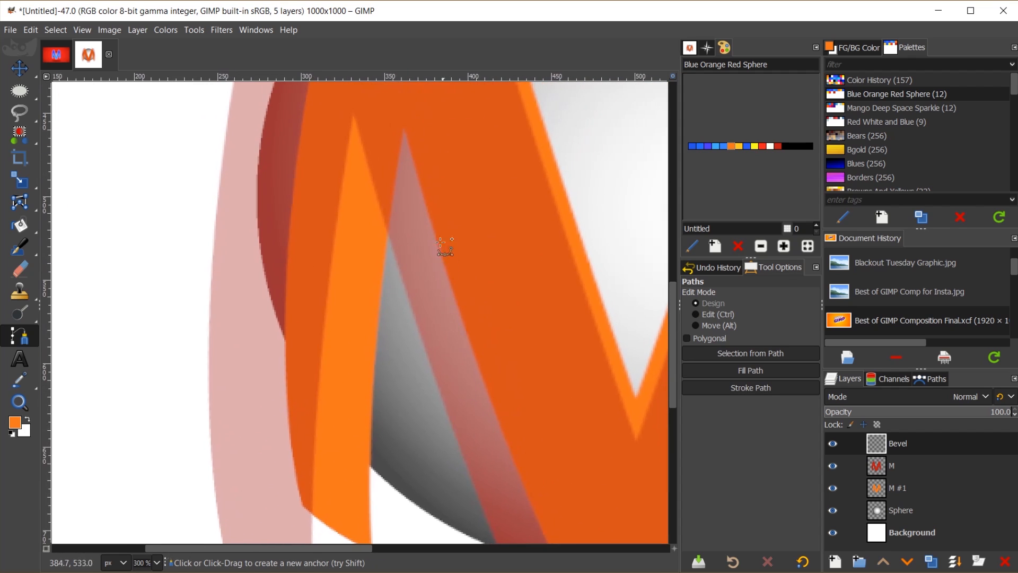
left_click(405, 131)
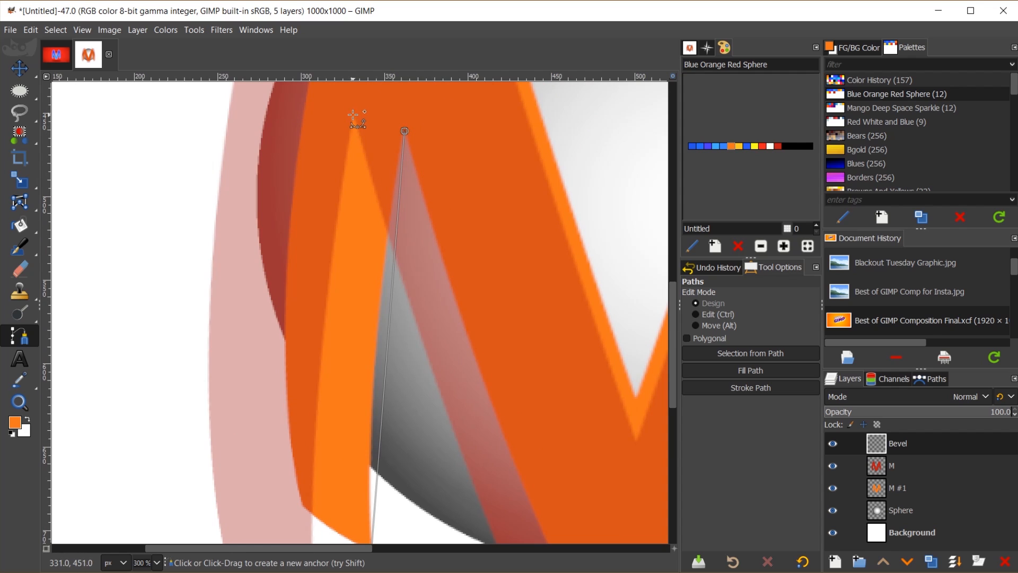
scroll(354, 117, "up", 2)
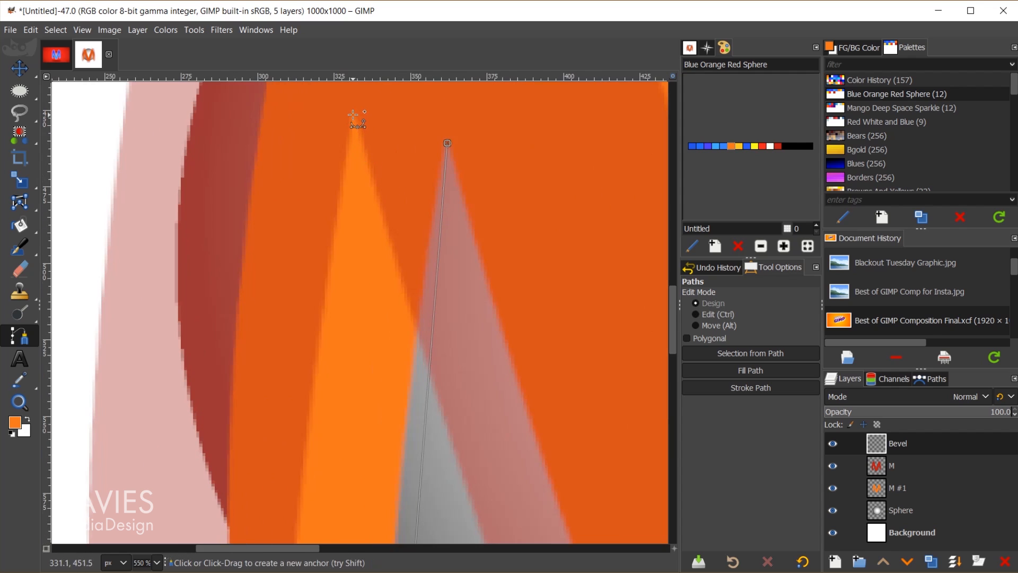
scroll(389, 261, "down", 3)
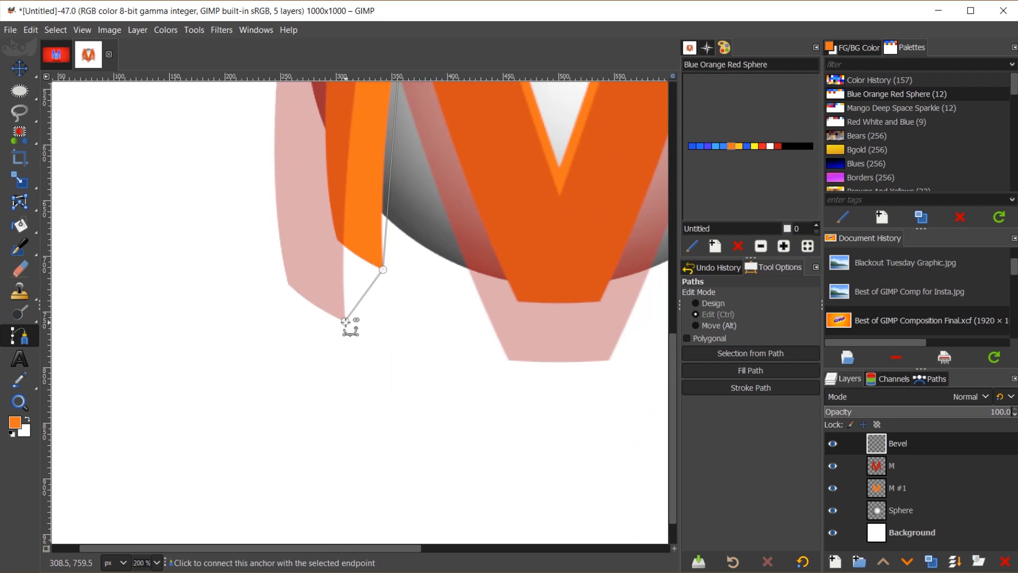
left_click(346, 321, "ctrl")
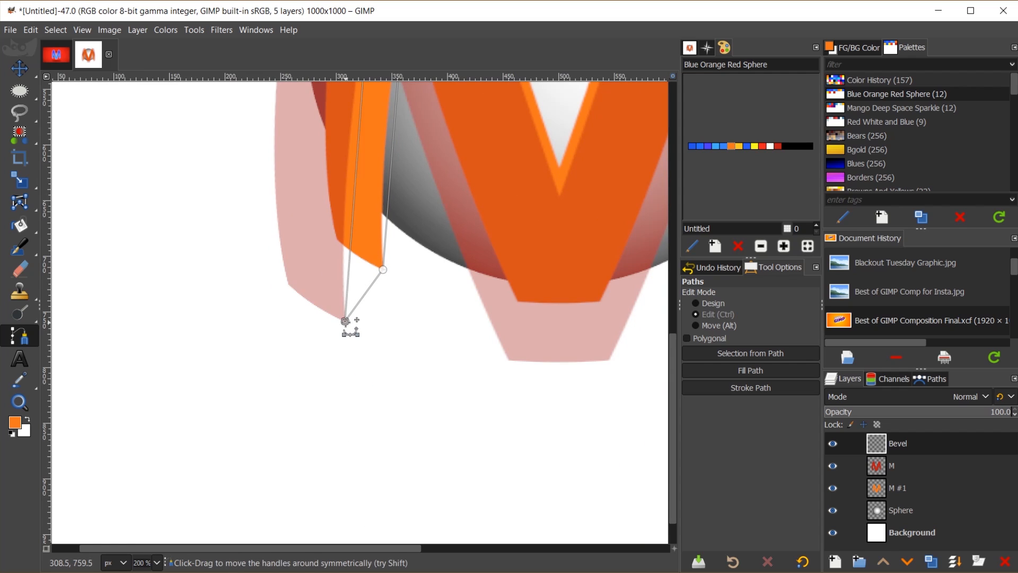
- Pull both curve handles out of the path's lowest anchor to bend the adjoining long side and bow the bottom edge
scroll(525, 271, "down", 2)
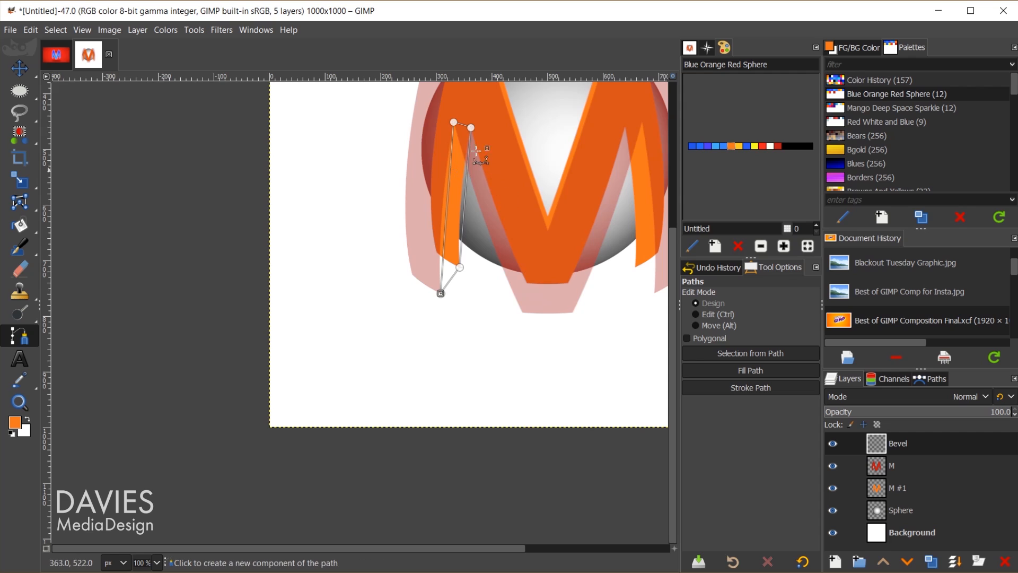
scroll(570, 197, "up", 3)
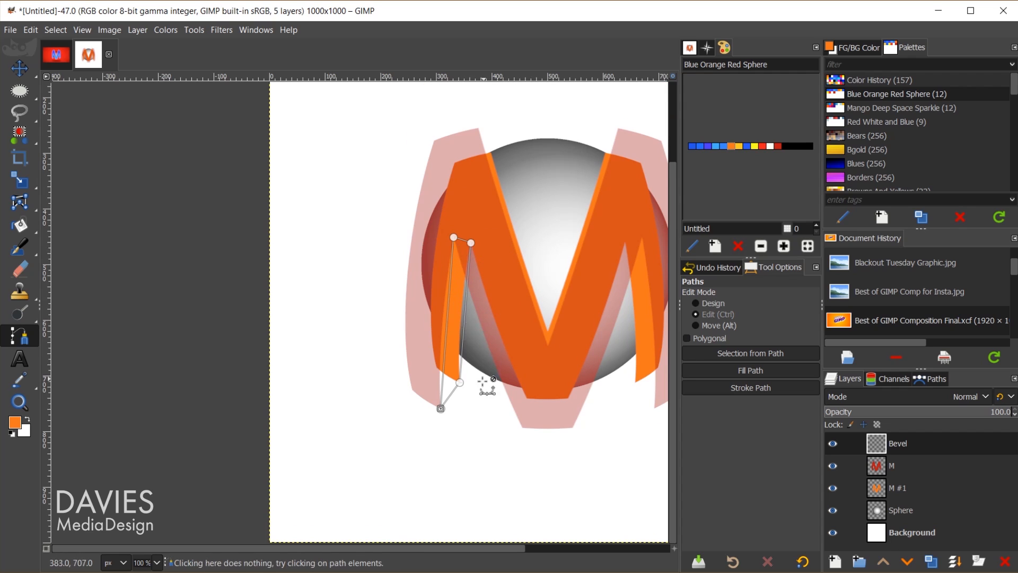
scroll(477, 381, "up", 1)
scroll(474, 376, "up", 2)
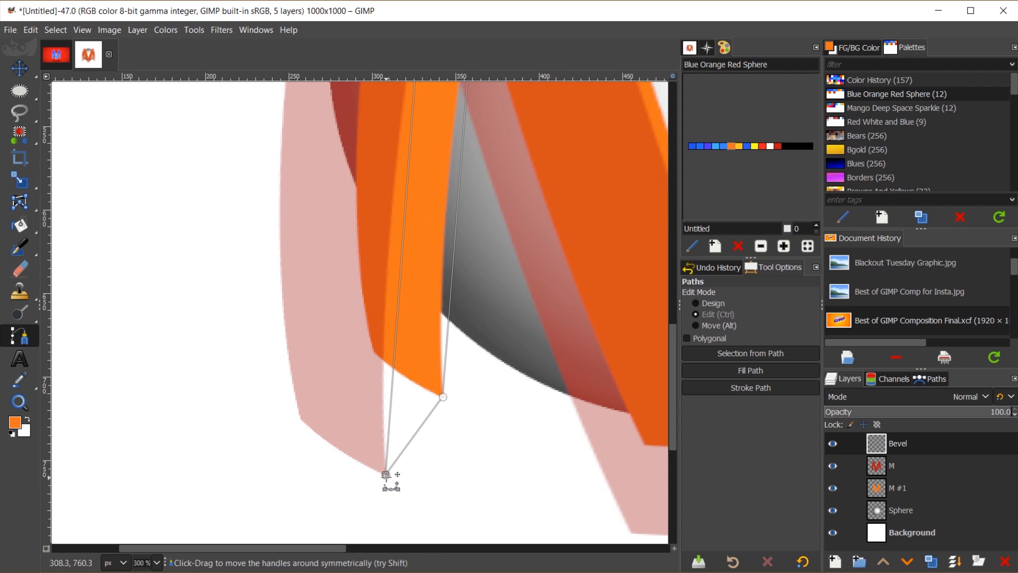
left_click_drag(386, 473, 371, 281)
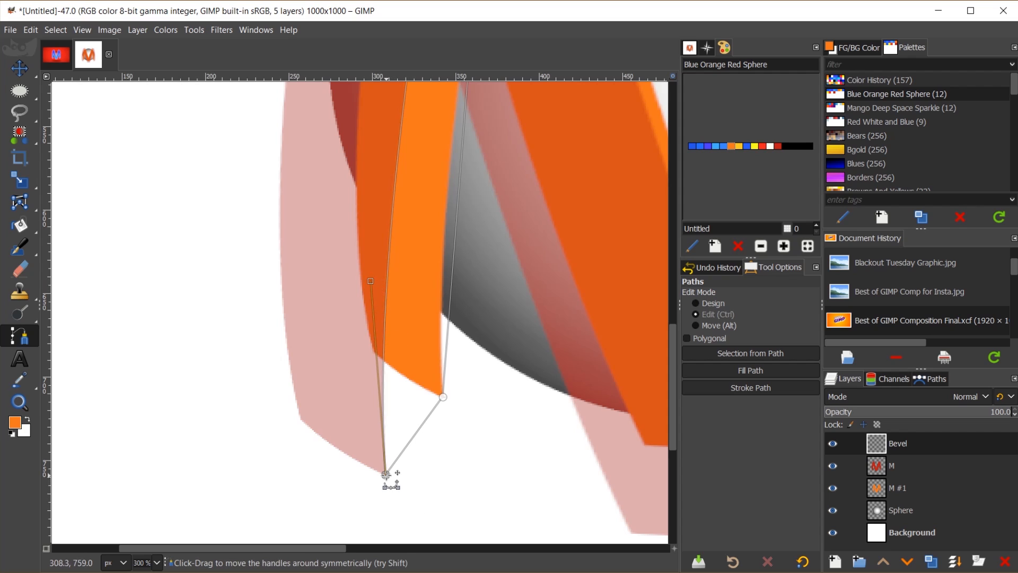
left_click_drag(386, 474, 405, 412)
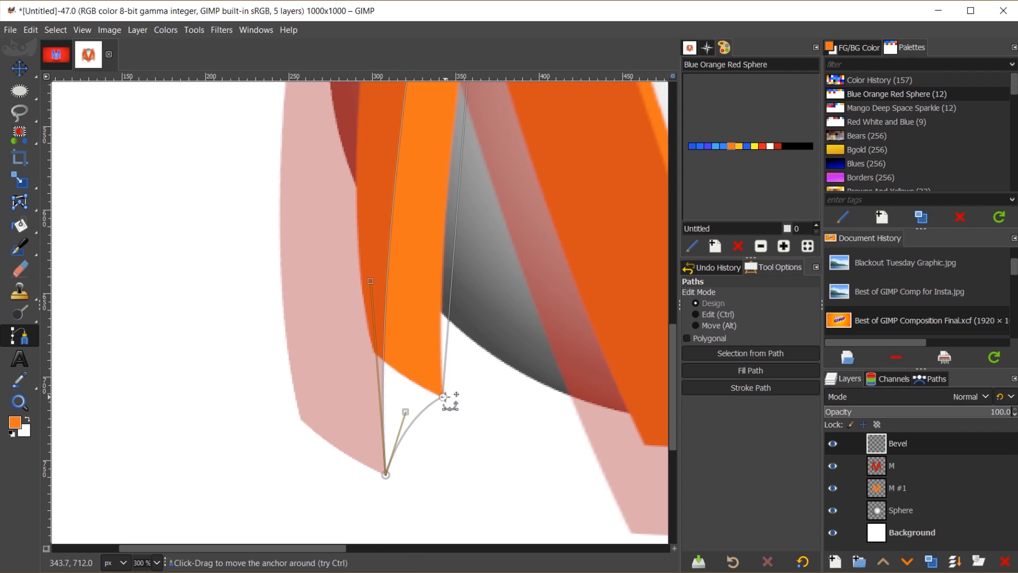
- Pull a curve handle down from the path's anchor at the orange M's left inner peak to shape the long outer side
scroll(444, 368, "down", 1)
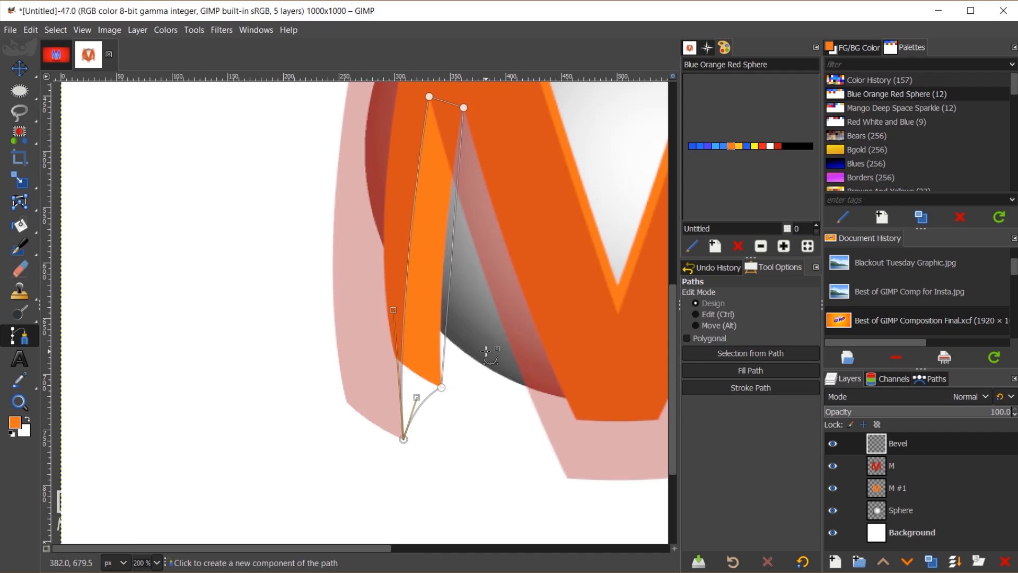
scroll(486, 352, "up", 3)
left_click(429, 211)
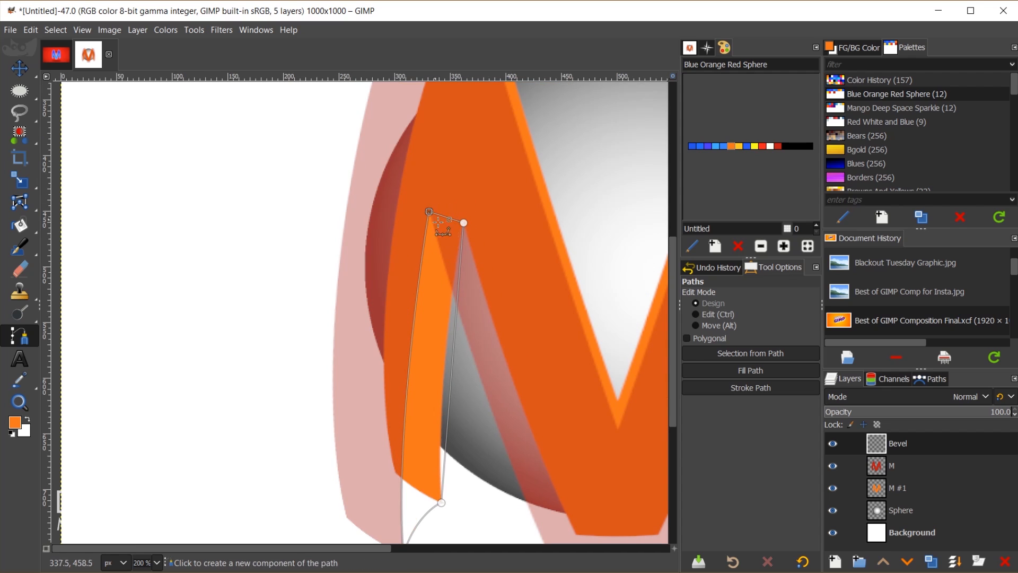
scroll(440, 233, "up", 4)
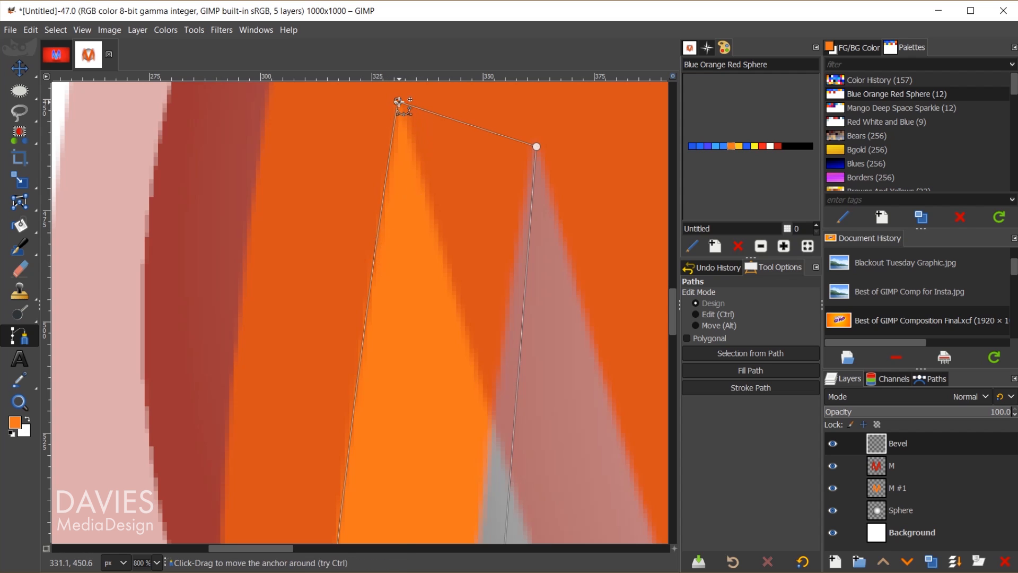
key("ctrl")
left_click_drag(397, 102, 382, 209)
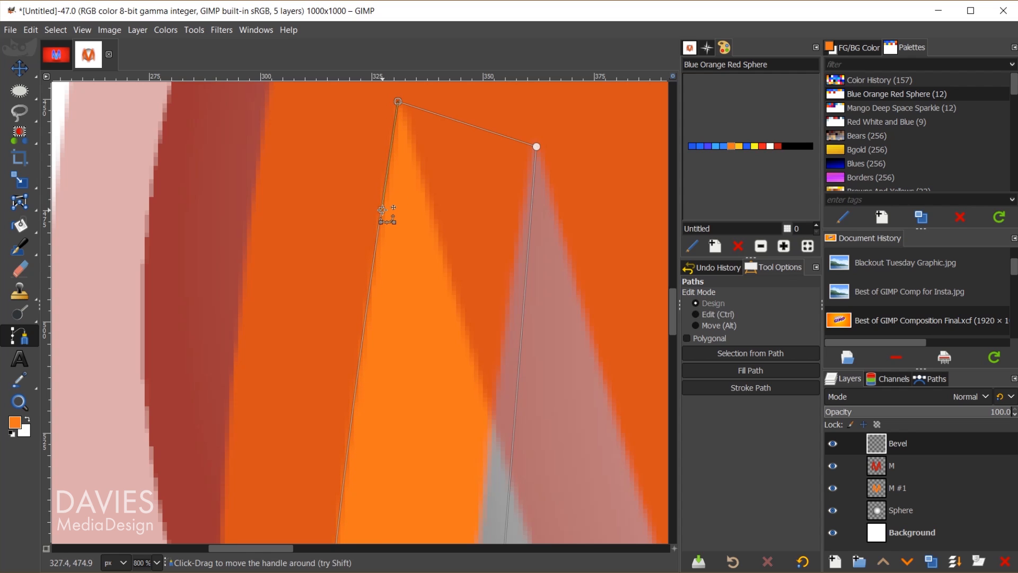
- Curve the path side between the red M's inner peak and the orange leg's bottom corner, and round the bottom edge at that corner
left_click(536, 146)
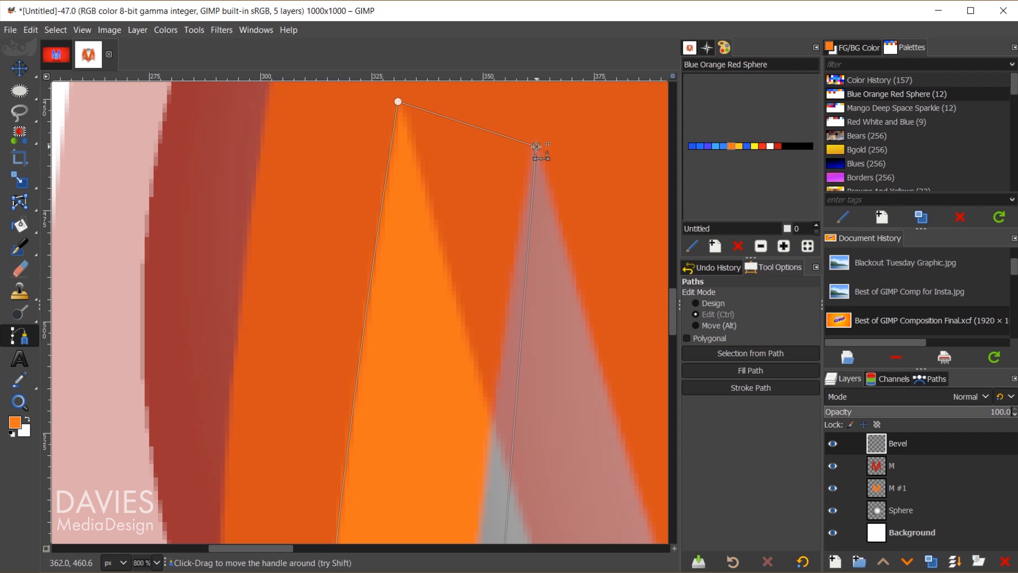
left_click_drag(537, 145, 483, 328)
scroll(549, 390, "down", 8)
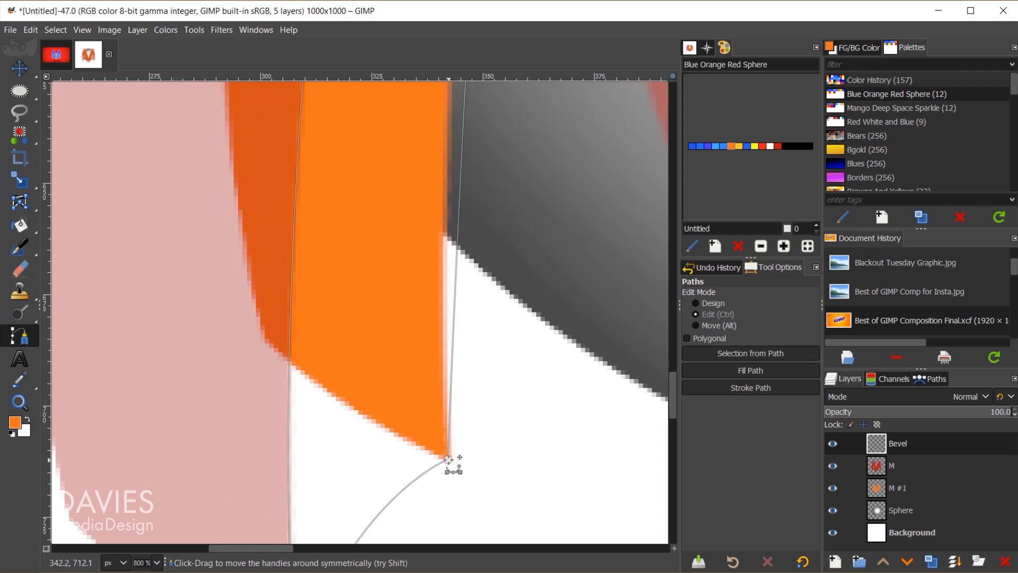
left_click_drag(449, 459, 423, 133)
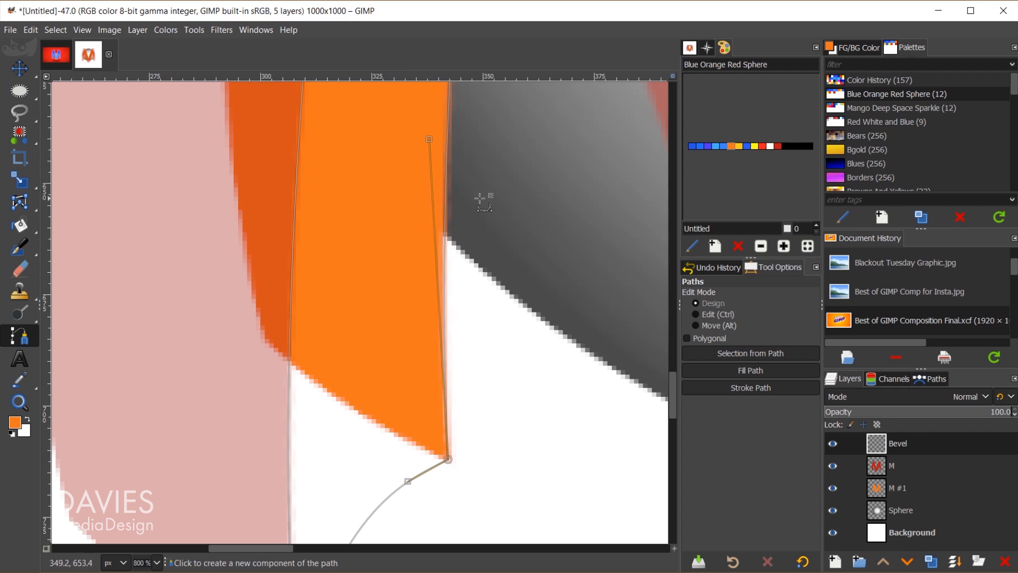
- Fine-tune the lower and upper curve handles of the path's inner side so it follows the orange leg's edge
scroll(539, 269, "down", 2)
scroll(587, 290, "up", 5)
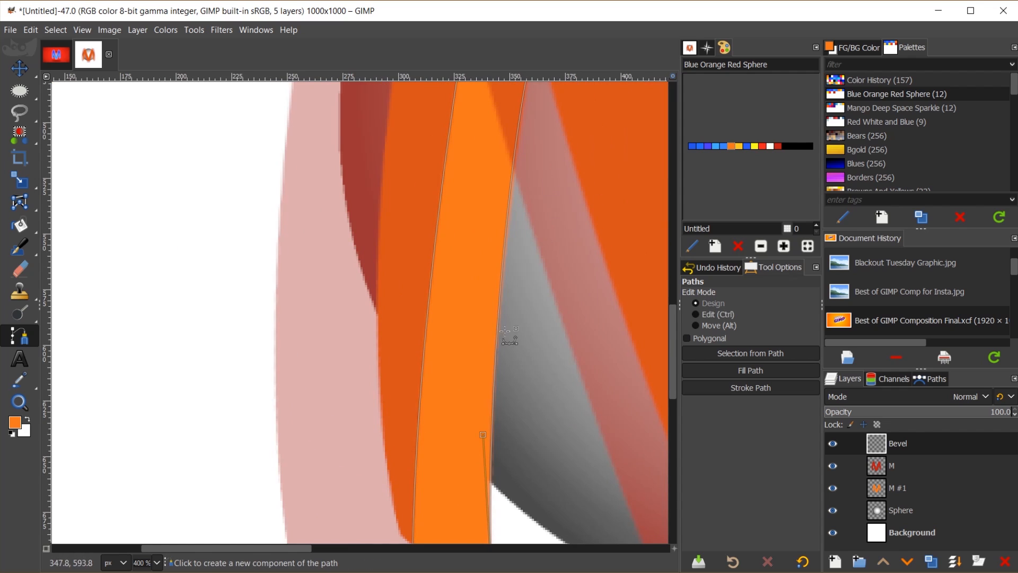
left_click_drag(483, 435, 482, 437)
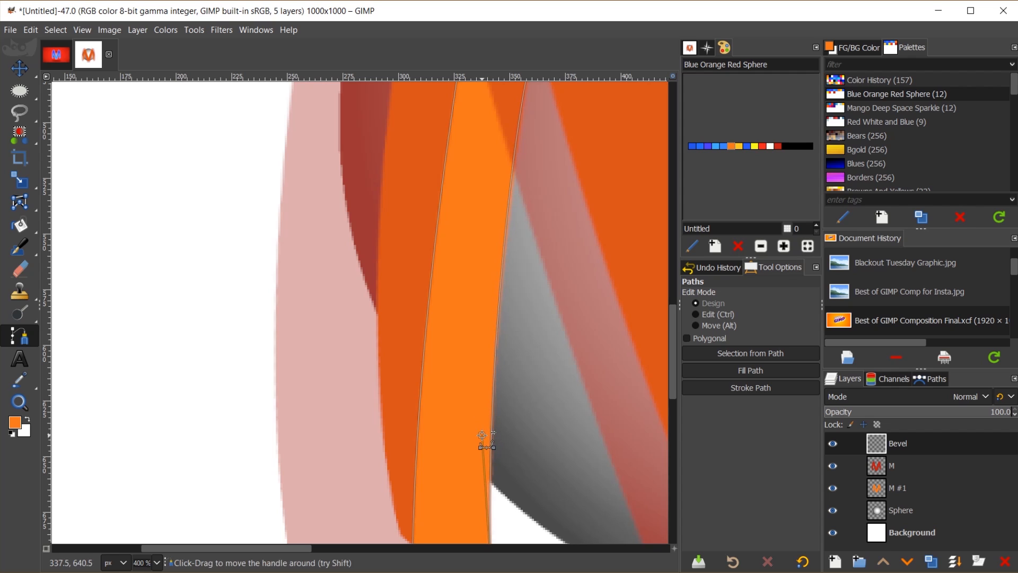
scroll(590, 348, "up", 1)
scroll(590, 347, "up", 5)
scroll(589, 348, "down", 1)
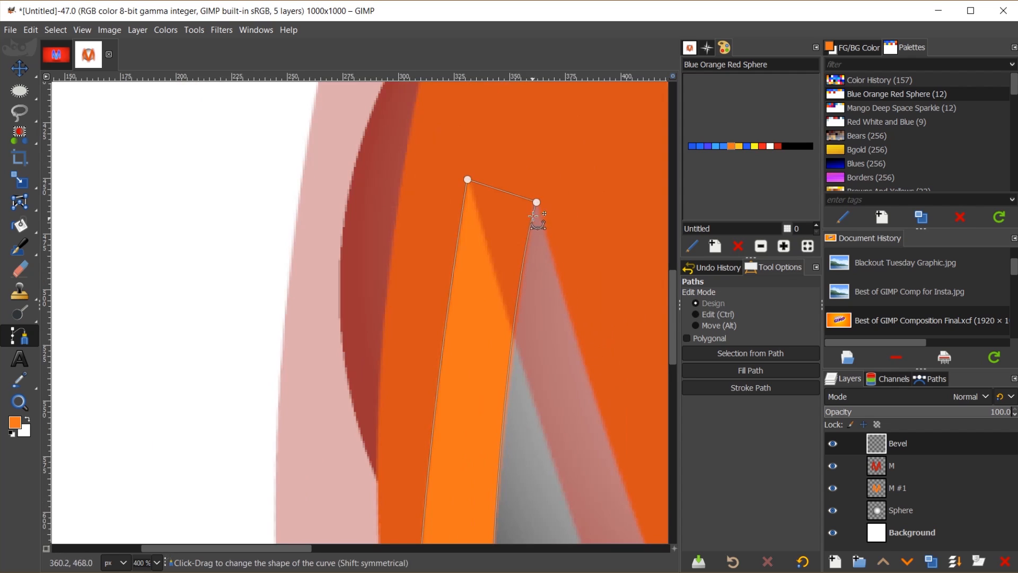
left_click_drag(537, 202, 514, 306)
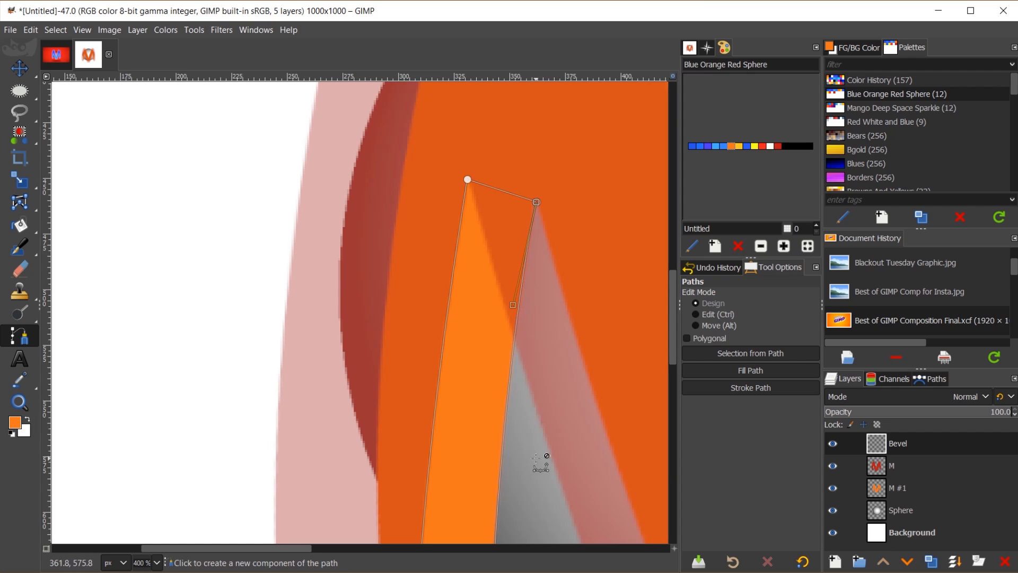
- Duplicate the finished left-leg bevel path and make the copy visible
scroll(598, 461, "down", 2)
scroll(605, 465, "up", 3)
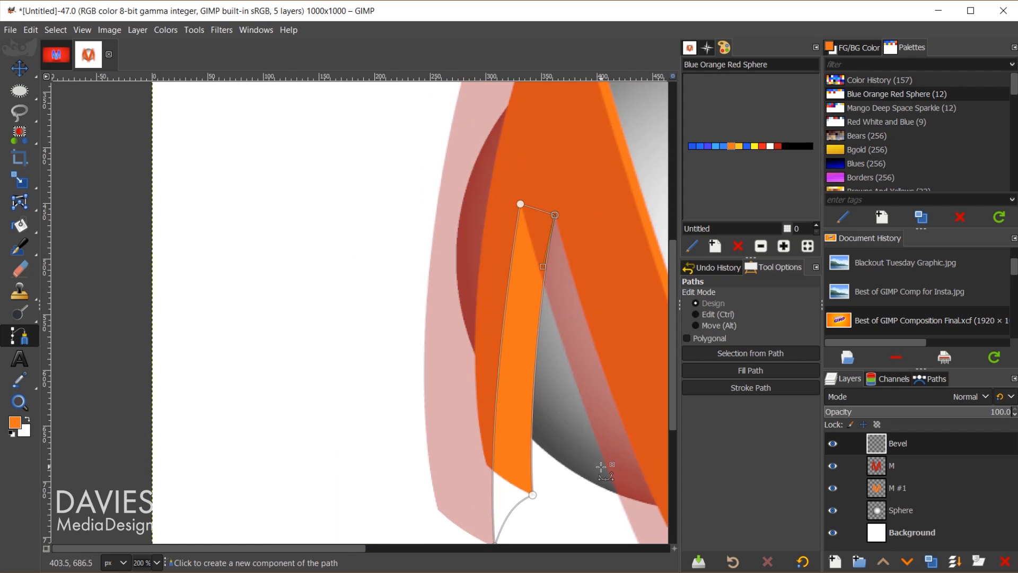
left_click_drag(339, 547, 453, 550)
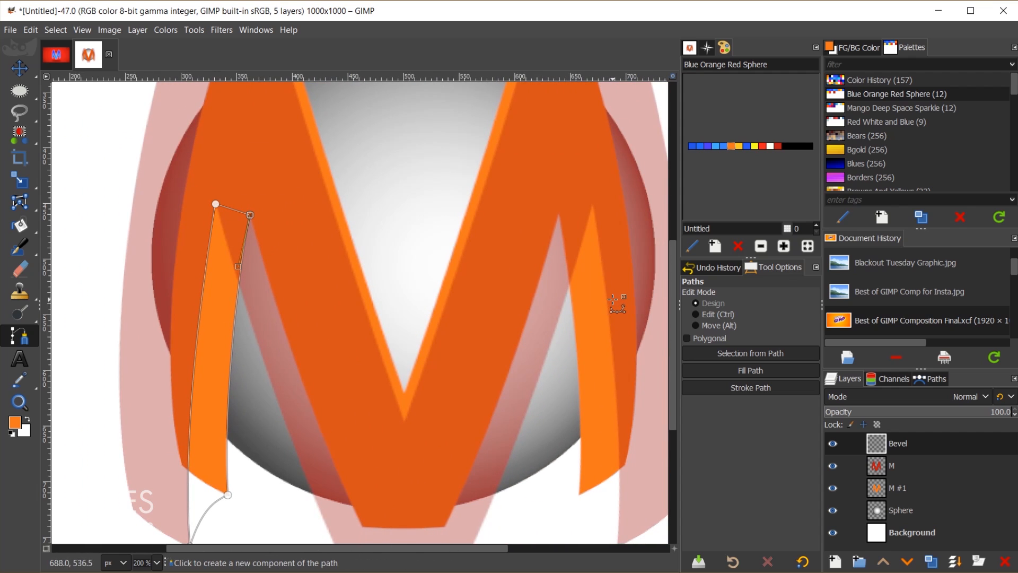
left_click(933, 379)
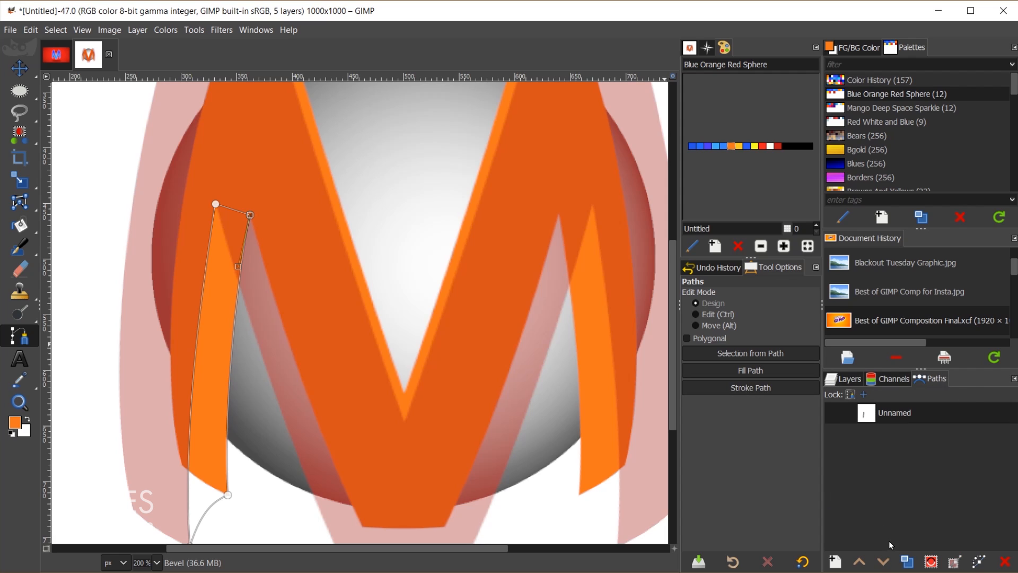
left_click(908, 561)
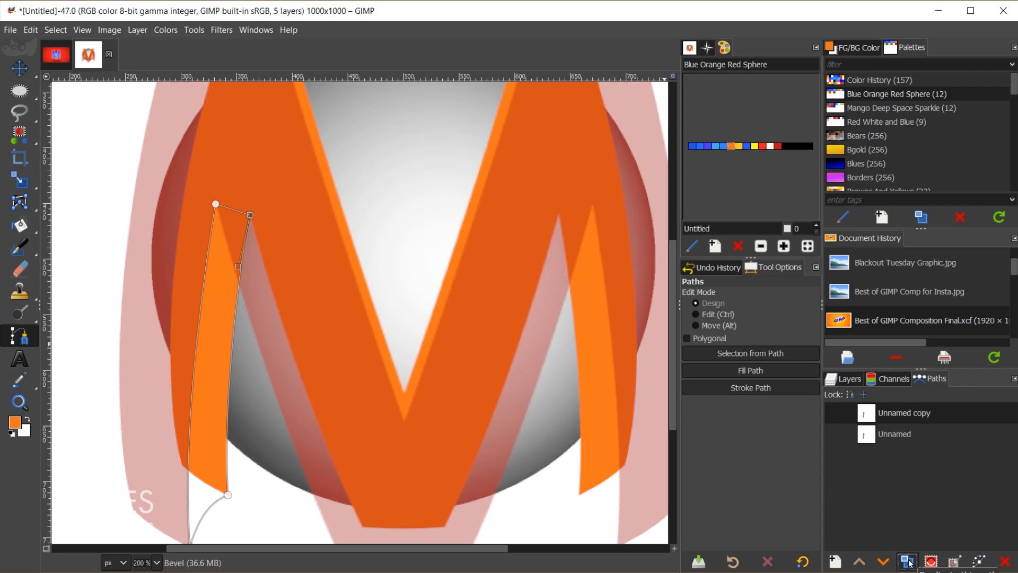
left_click(837, 413)
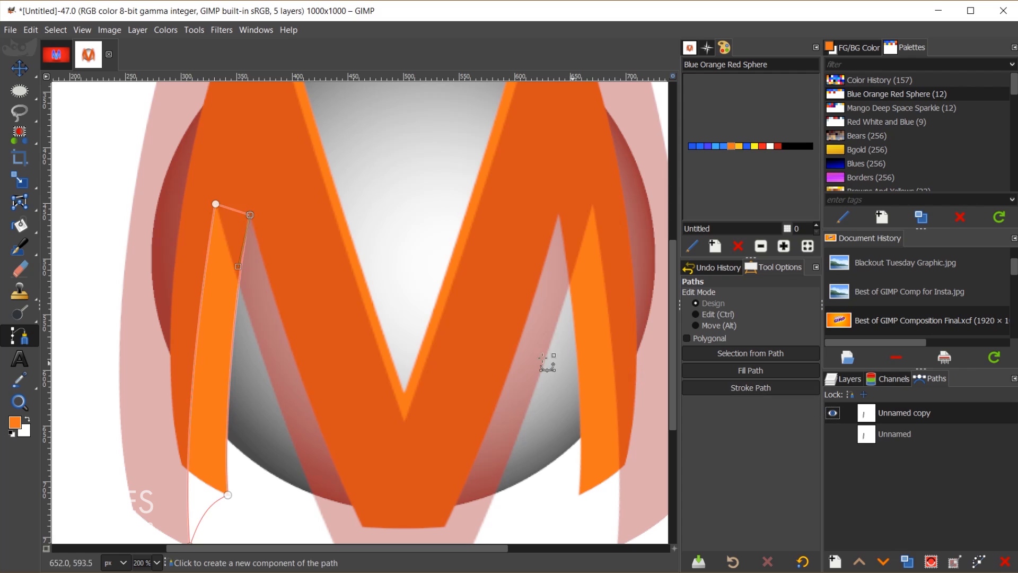
- Flip the duplicated left-leg bevel path horizontally
key("shift+f")
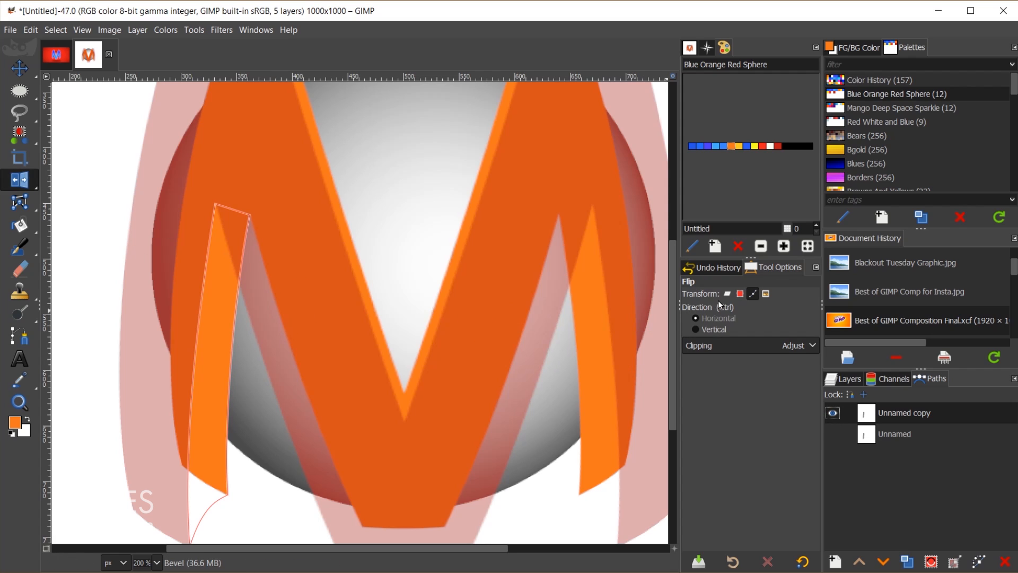
left_click(753, 294)
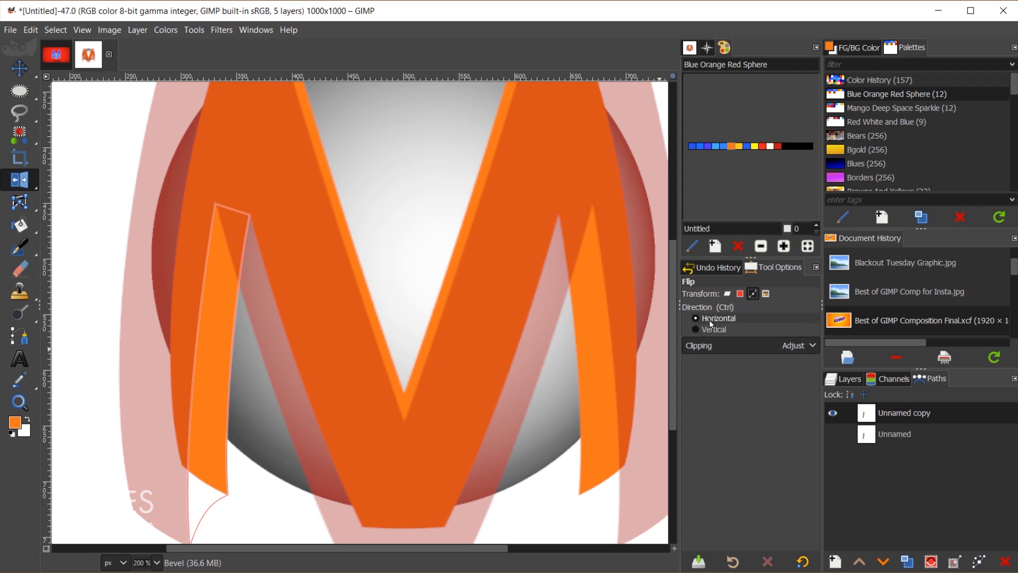
left_click(230, 333)
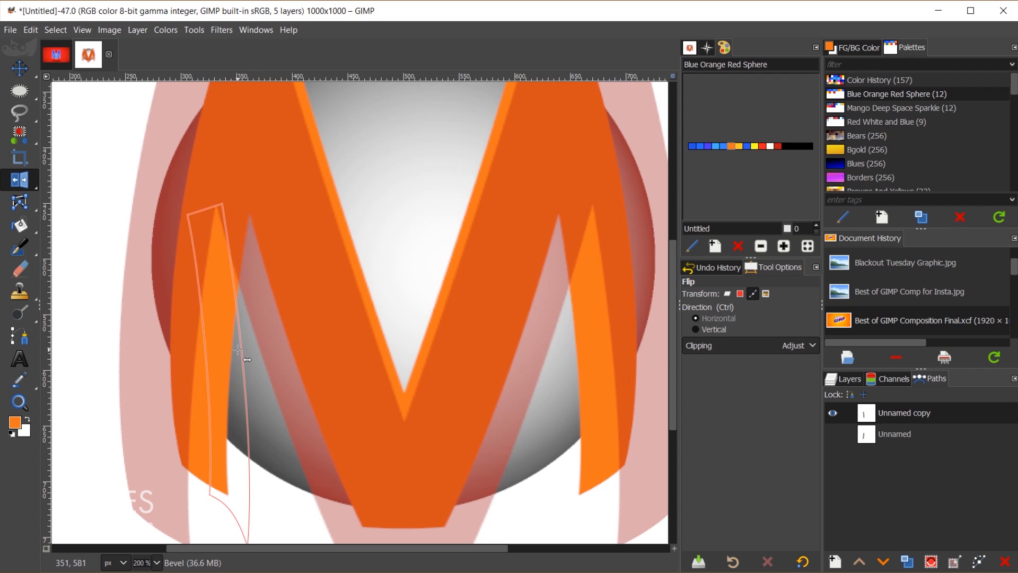
- Move the flipped bevel path onto the M's right leg
key("m")
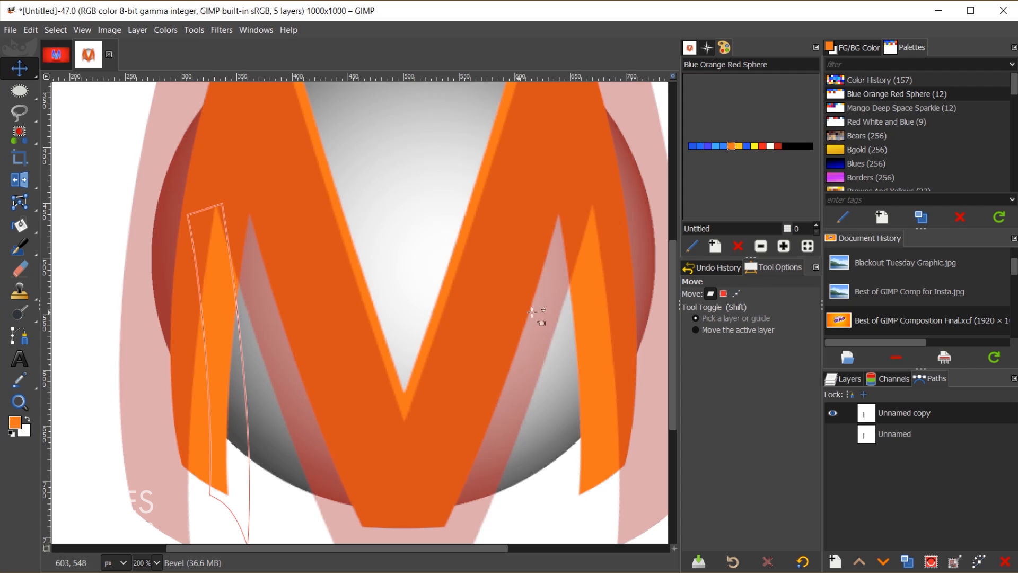
left_click(736, 293)
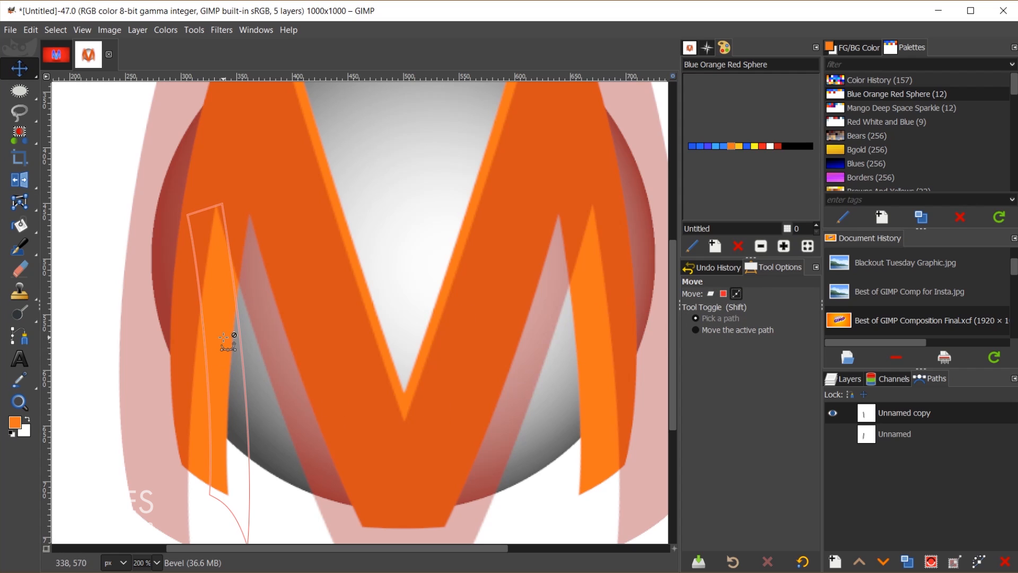
left_click_drag(239, 314, 610, 353)
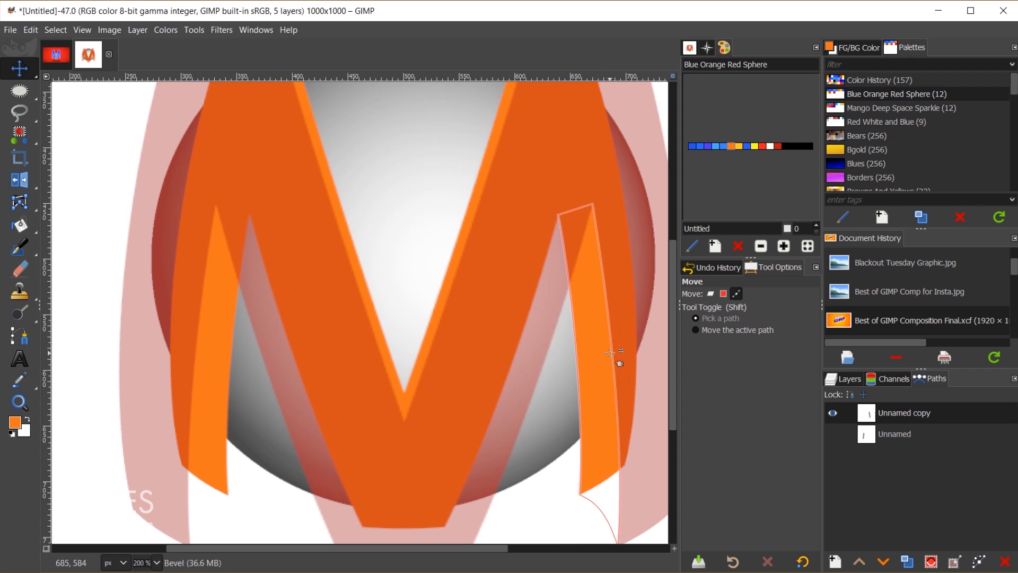
- Check the flipped path's corners against the right leg's bottom edge and inner peaks, and nudge the path into exact alignment
scroll(629, 467, "down", 3)
scroll(627, 440, "up", 2)
scroll(620, 498, "up", 3)
scroll(622, 497, "up", 1)
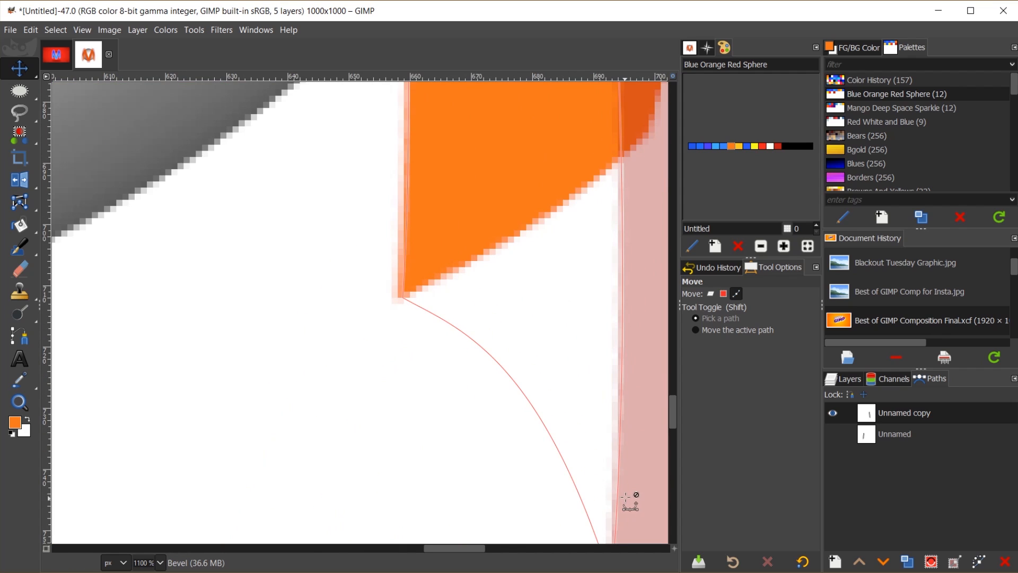
scroll(637, 451, "up", 1)
scroll(600, 324, "down", 2)
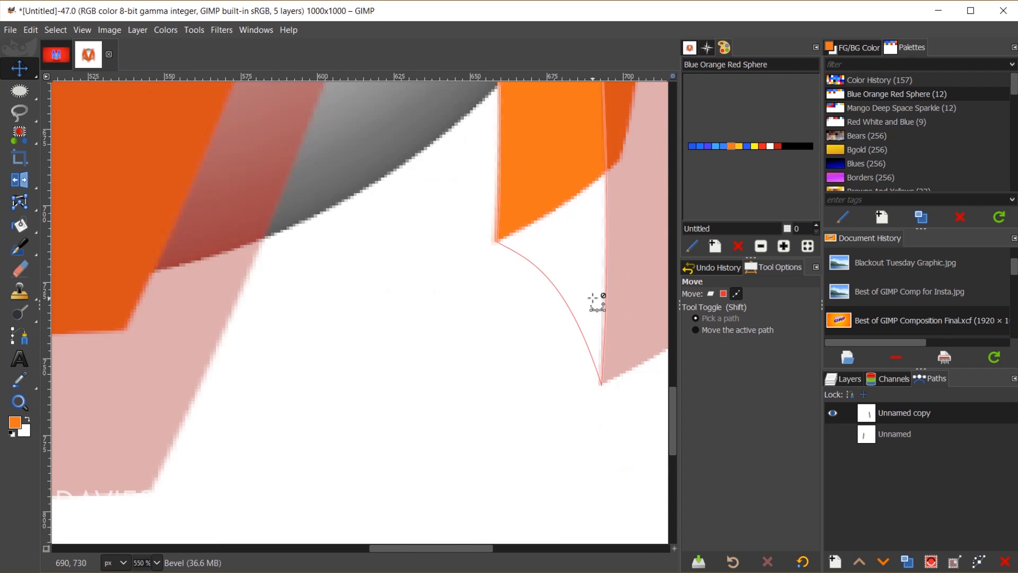
scroll(573, 313, "up", 4)
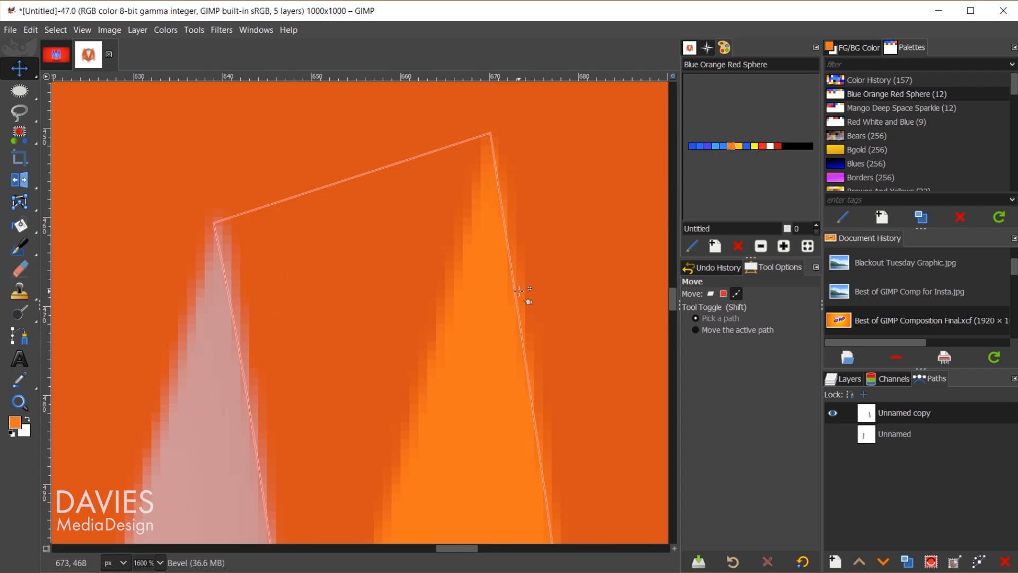
left_click_drag(516, 289, 514, 292)
- Make the original left-leg bevel path visible together with the flipped copy
scroll(444, 442, "down", 6)
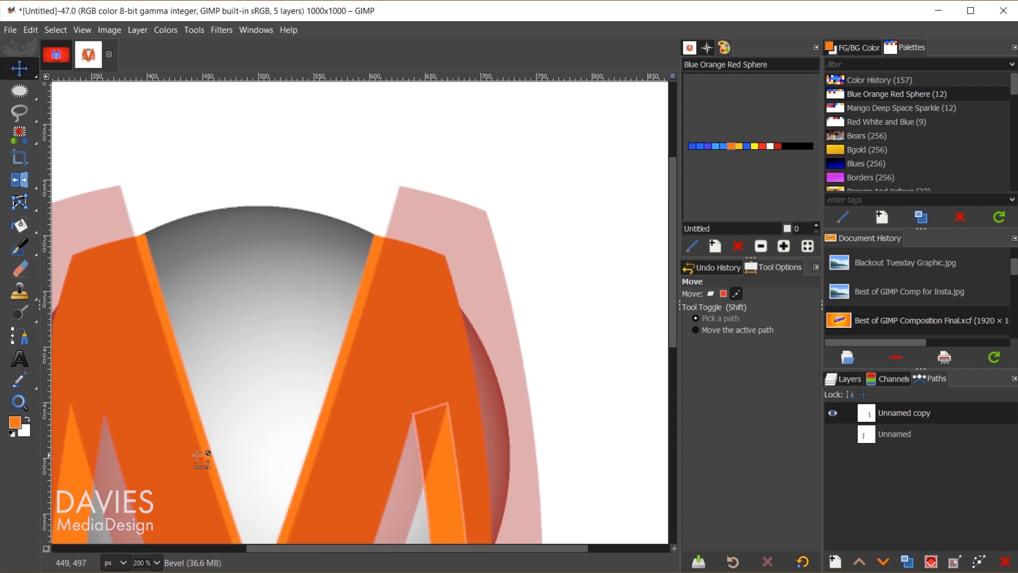
scroll(201, 460, "down", 3)
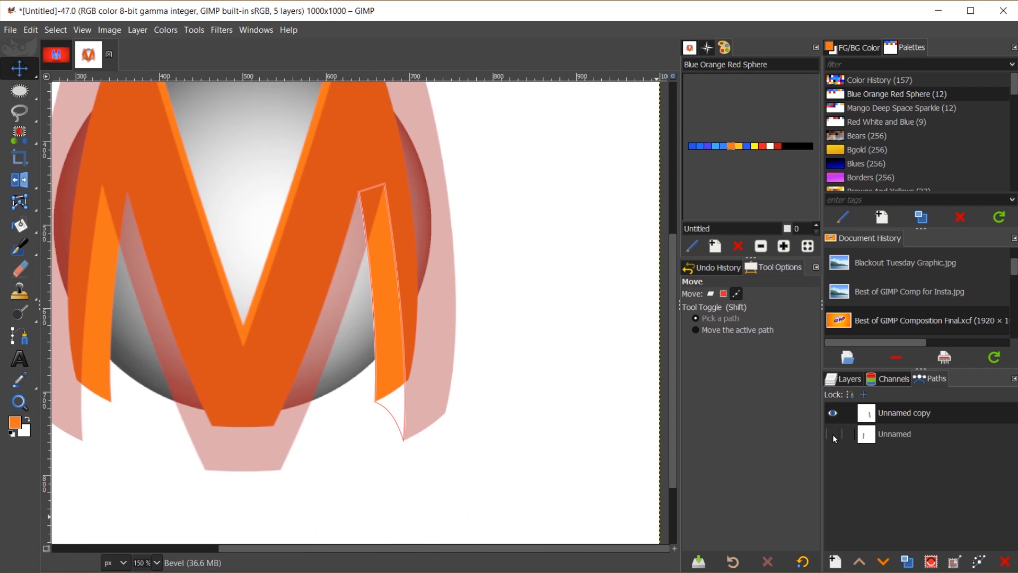
left_click(833, 434)
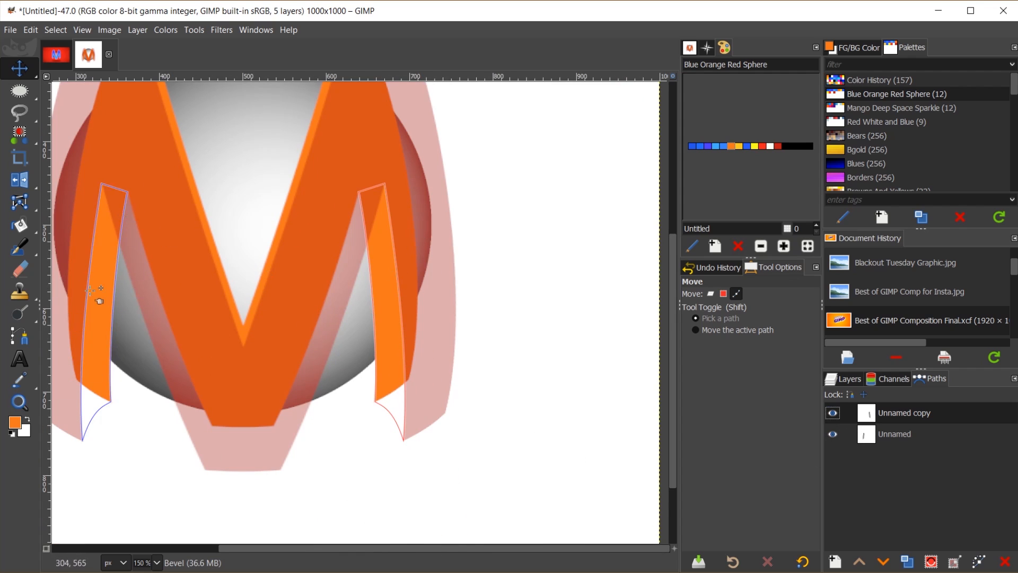
scroll(96, 315, "up", 3)
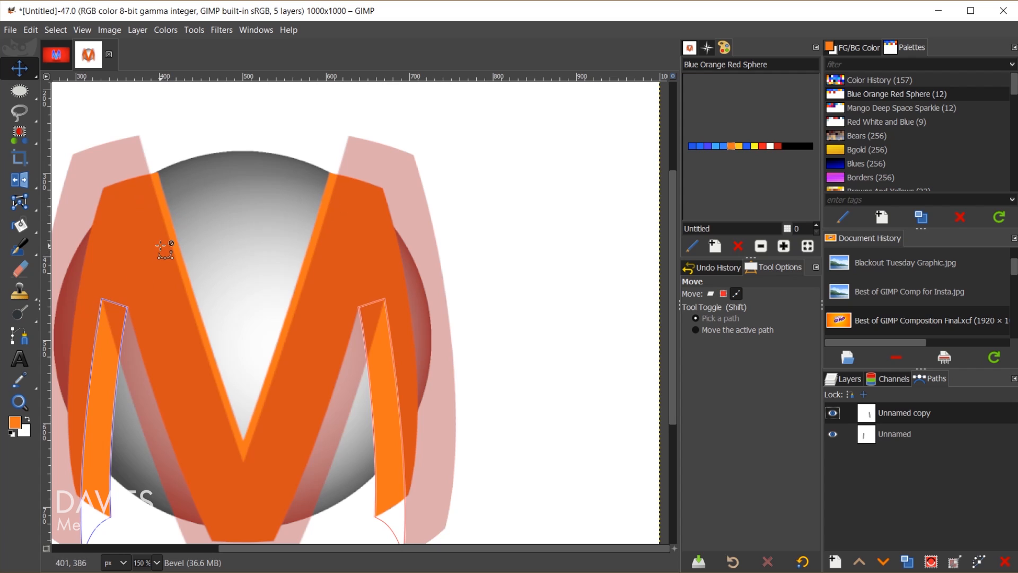
- Start a new path with an anchor at the inner top corner of the red M's left side
key("b")
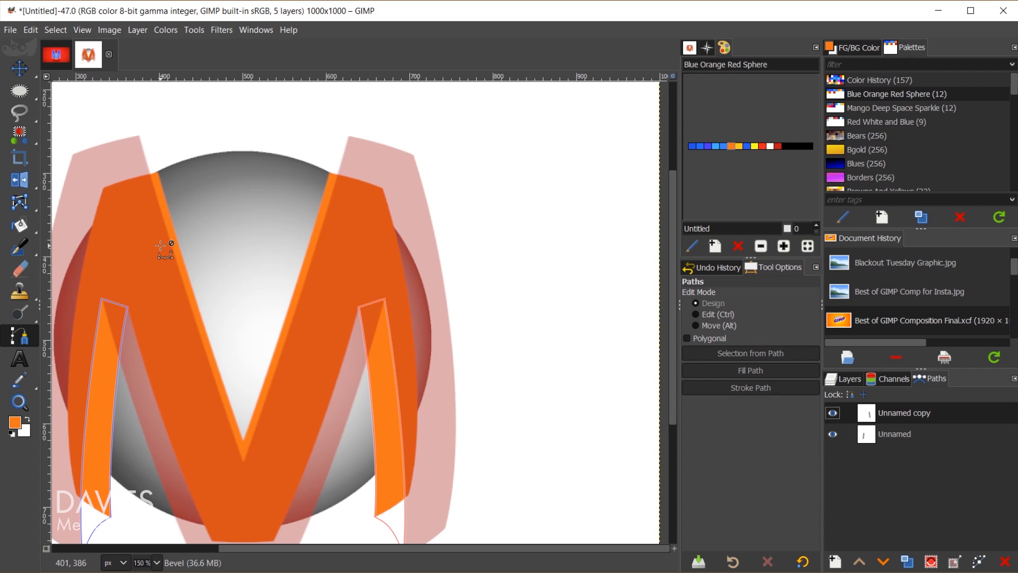
scroll(112, 160, "up", 1)
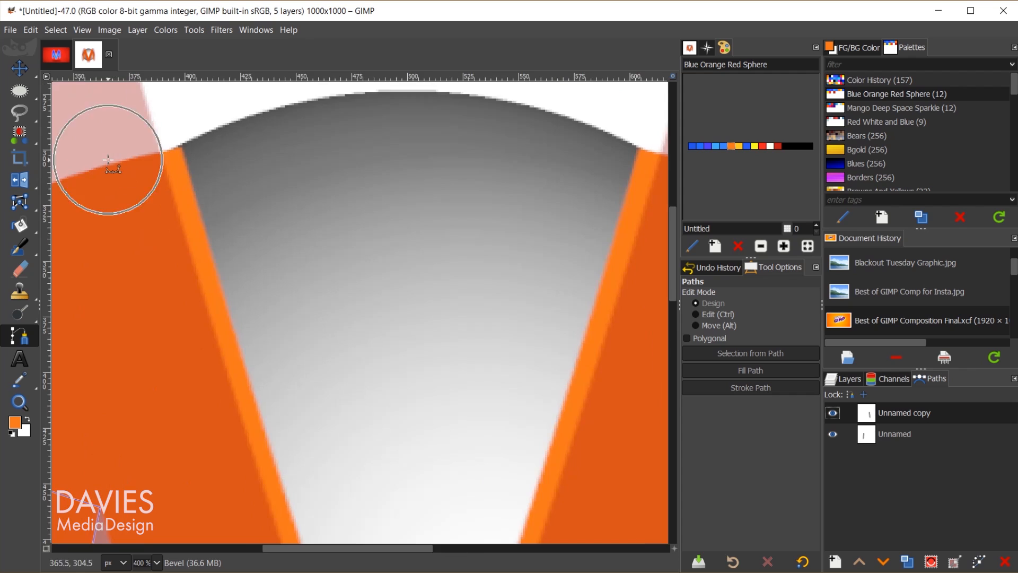
scroll(118, 174, "up", 5)
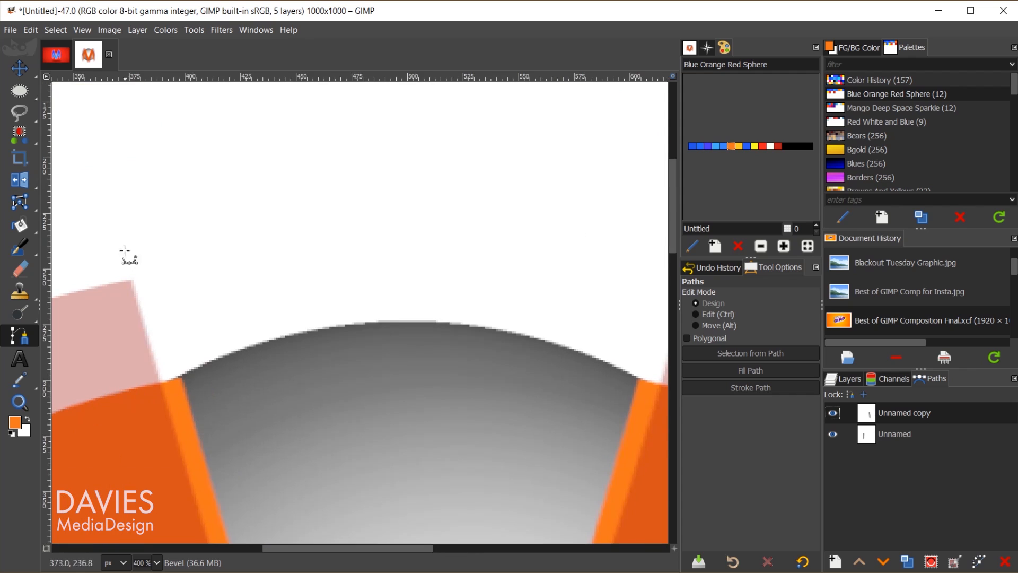
left_click(133, 285)
scroll(484, 372, "down", 2)
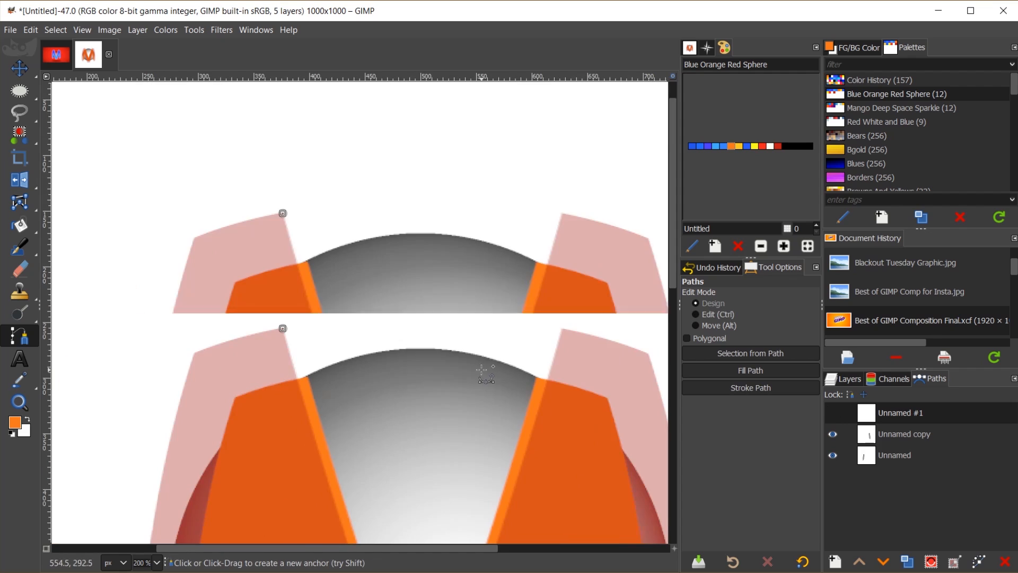
- Place a vertical guide through the centre of the V and add path anchors on it at the red and orange V's bottom points
scroll(445, 423, "up", 5)
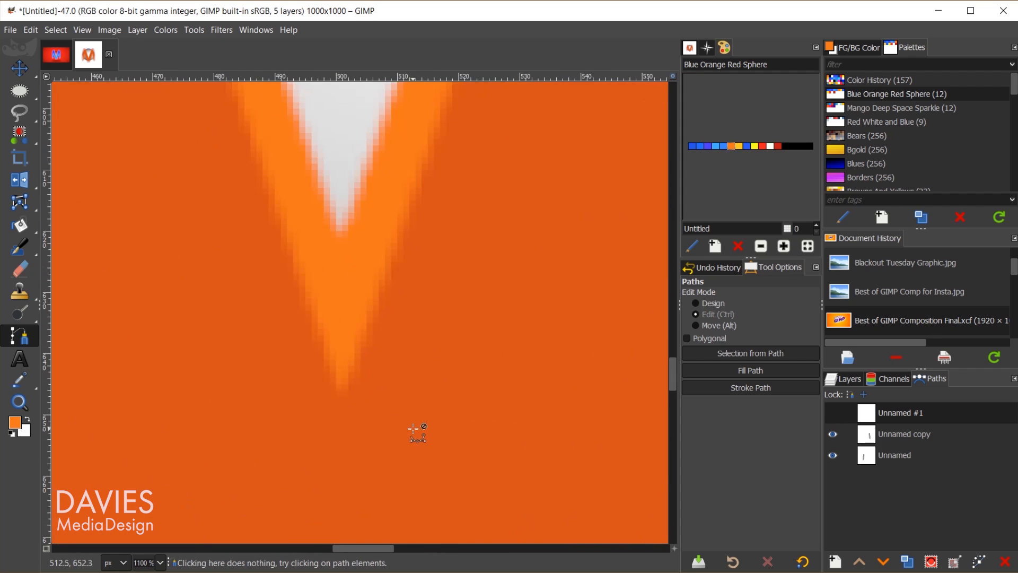
left_click_drag(44, 279, 343, 282)
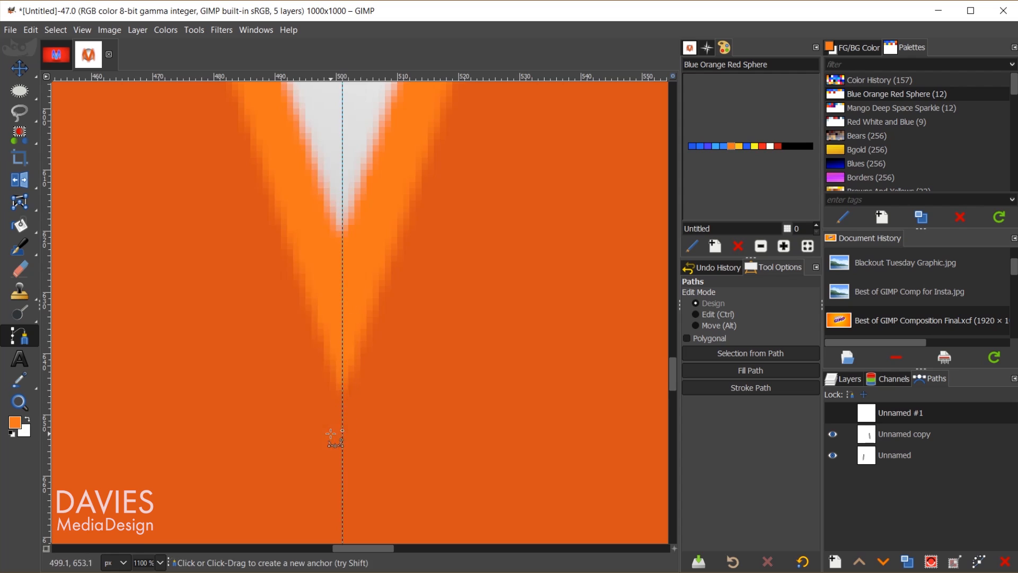
left_click(342, 397)
left_click(342, 232)
- Add an anchor at the inner top corner of the orange M's left side and close the path at the red M's corner
scroll(292, 154, "down", 3)
left_click_drag(190, 143, 325, 352)
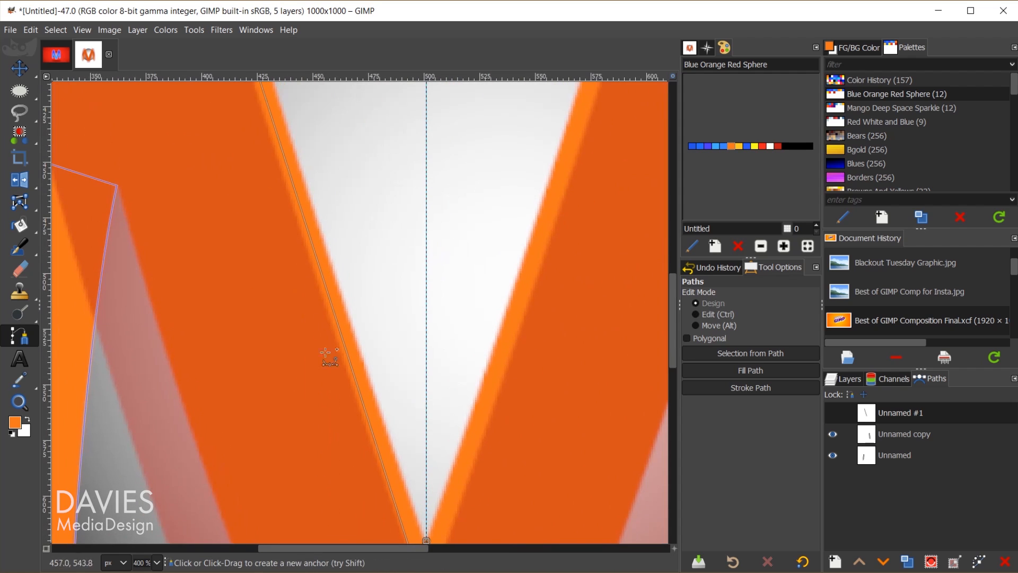
left_click_drag(290, 193, 366, 441)
left_click_drag(364, 154, 400, 341)
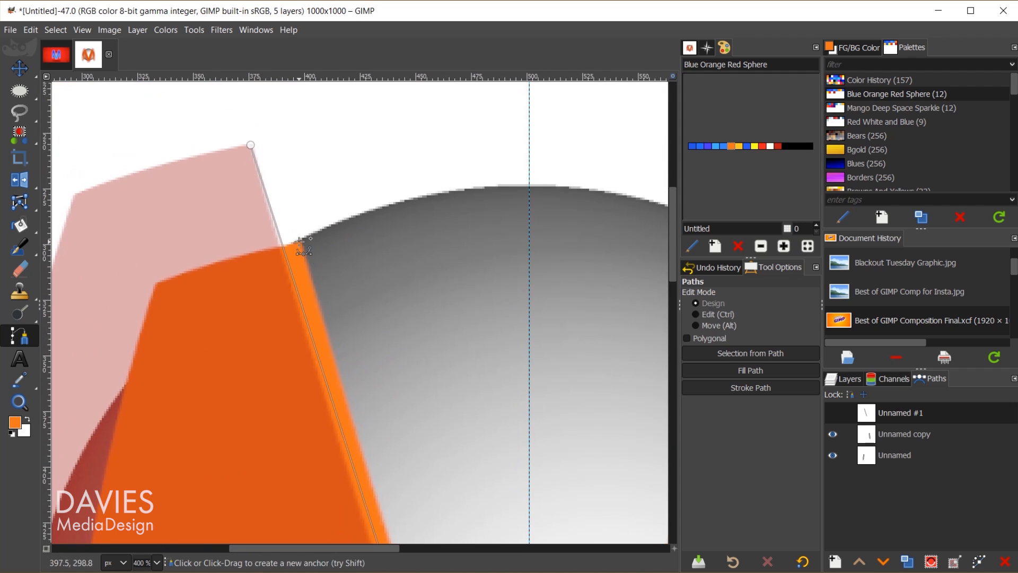
scroll(295, 258, "up", 3)
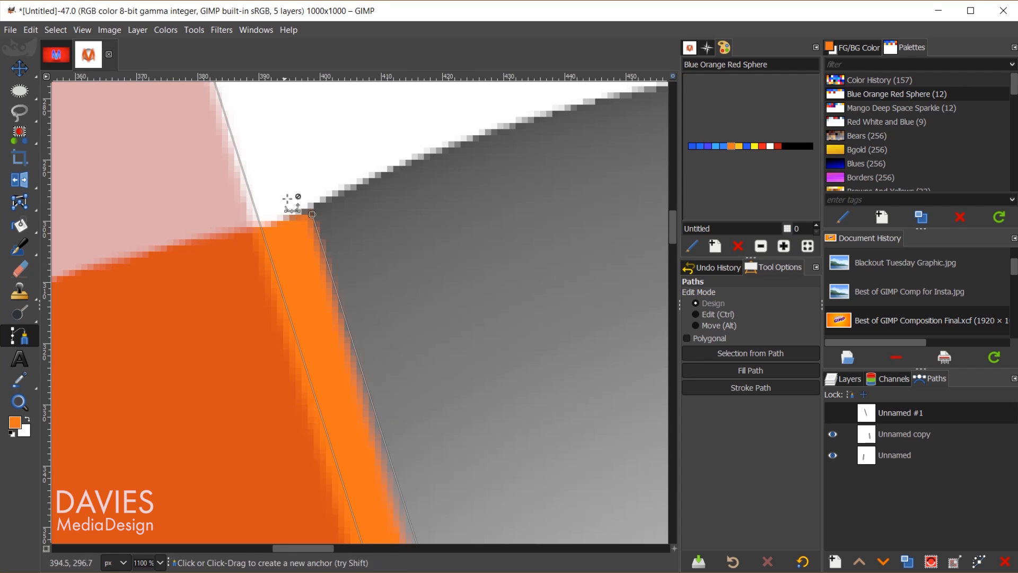
scroll(297, 201, "down", 1)
scroll(328, 239, "up", 3)
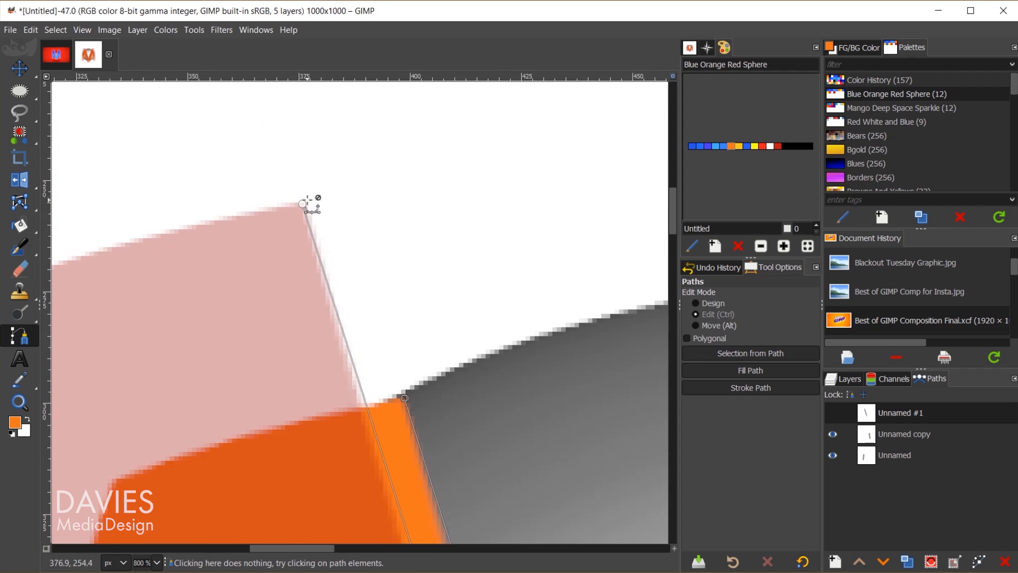
key("ctrl")
left_click(303, 204, "ctrl")
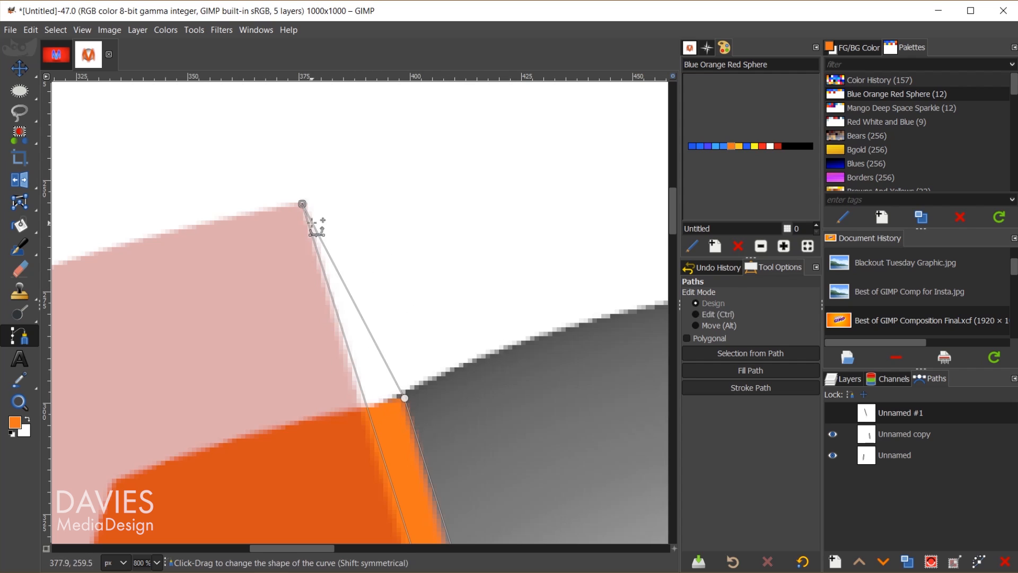
- Pull two curve handles from the red M's top corner anchor, bowing the short top side outward and guiding the long side downward
key("ctrl")
left_click_drag(302, 204, 366, 295)
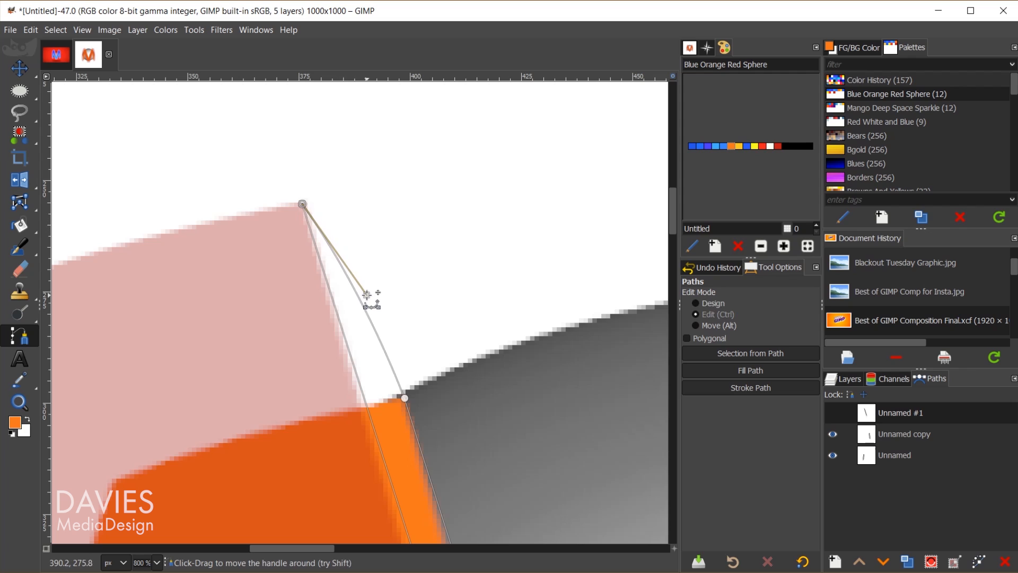
left_click_drag(303, 204, 330, 318)
scroll(540, 366, "down", 2)
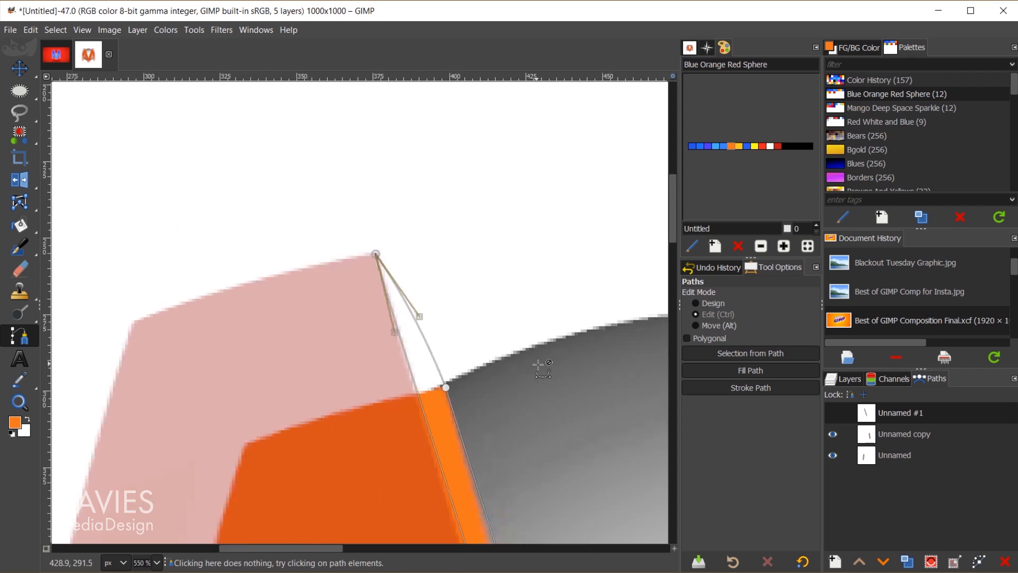
- Pull a curve handle up from the anchor at the red V's bottom point so the long side follows the red M's edge
scroll(563, 362, "down", 3)
left_click_drag(499, 471, 261, 189)
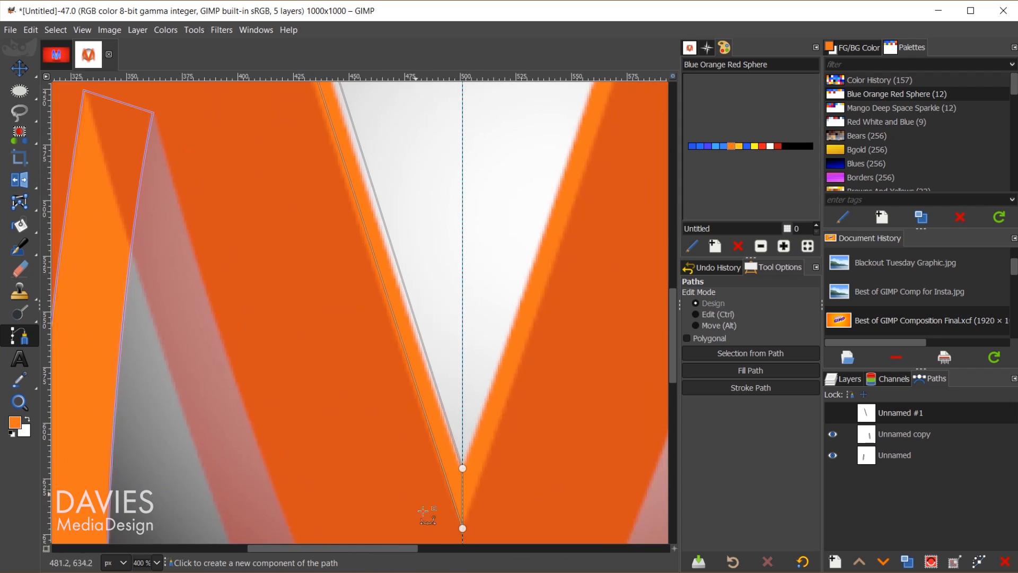
key("ctrl")
left_click_drag(463, 528, 384, 307)
scroll(300, 228, "down", 2)
scroll(318, 233, "up", 5)
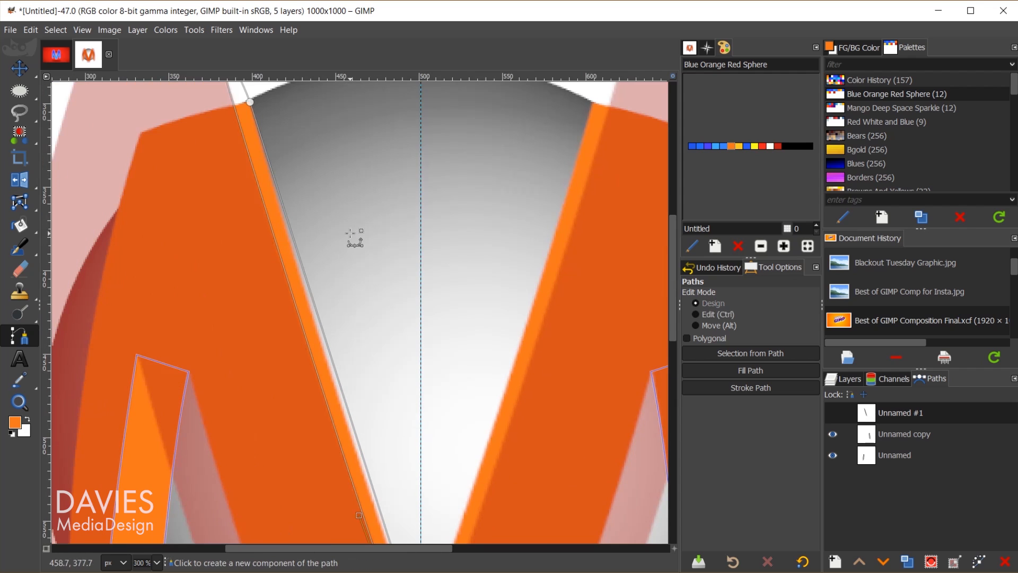
scroll(359, 260, "down", 5)
- Pull out a curve handle from the orange V's bottom anchor and align it down the guide toward the red V's point
key("ctrl")
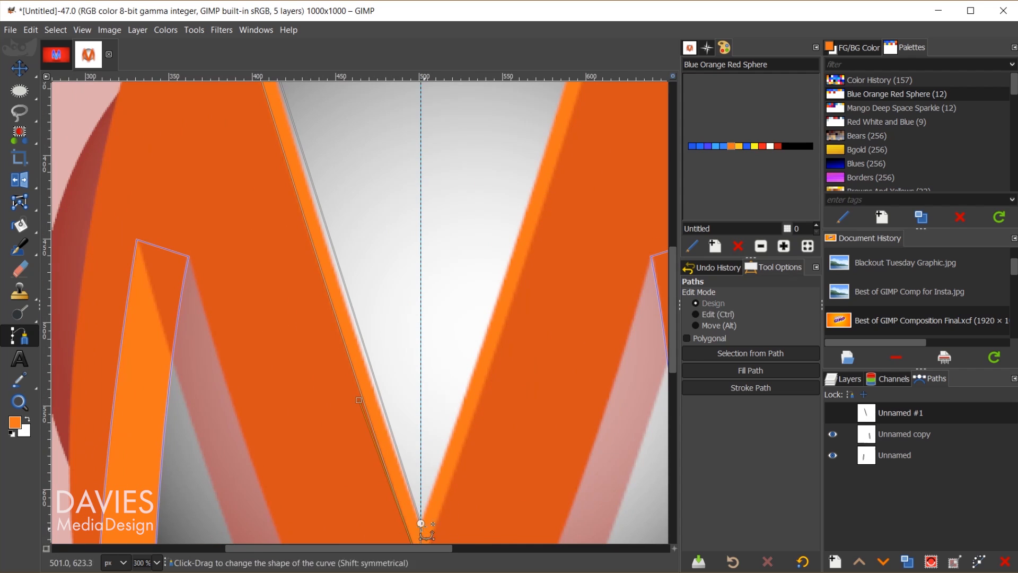
left_click_drag(421, 522, 393, 470)
scroll(446, 484, "down", 5)
scroll(435, 467, "up", 3)
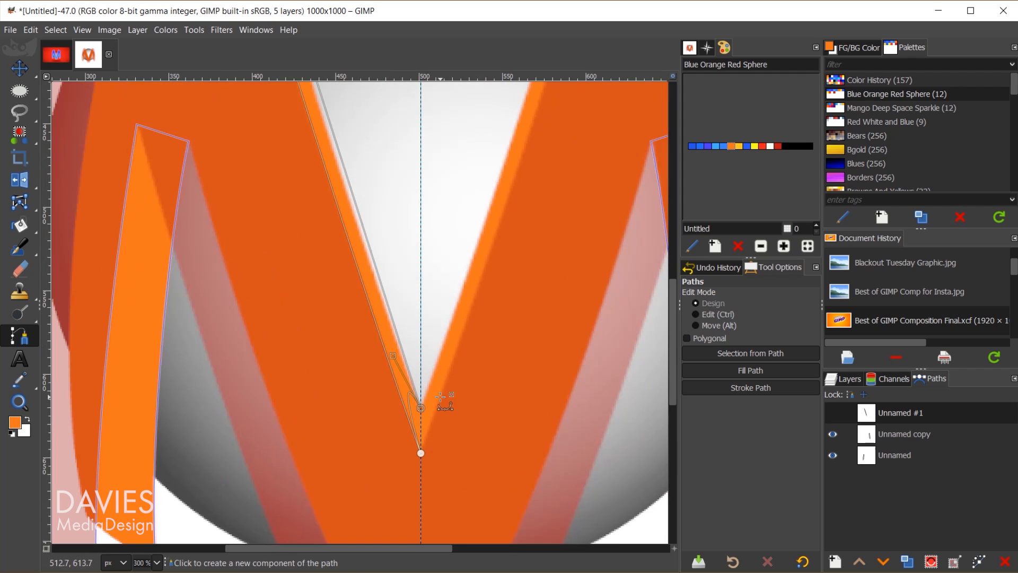
left_click_drag(393, 354, 420, 446)
left_click(83, 30)
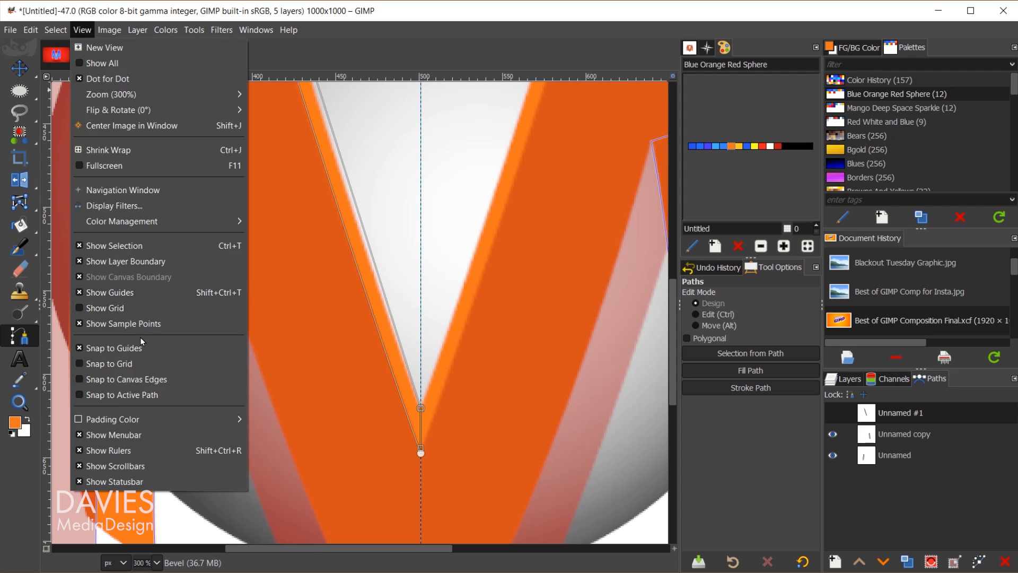
left_click(85, 31)
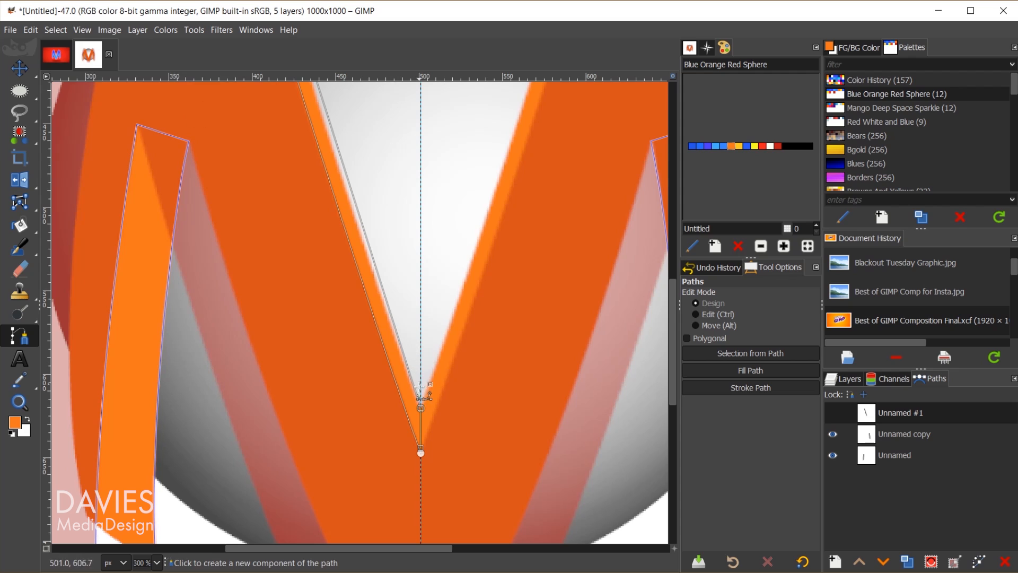
- Pull the orange V's other curve handle up along the orange M's inner edge to shape the path's long inner side
key("ctrl")
left_click_drag(421, 408, 368, 260)
scroll(398, 288, "up", 5)
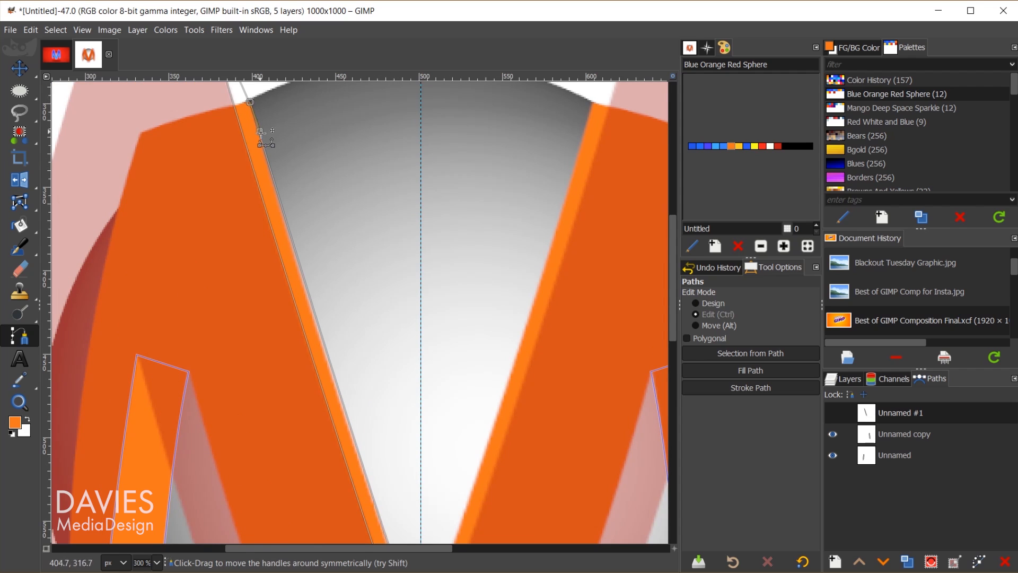
- Pull a curve handle down from the path's anchor at the orange V's top corner, aligning it with the orange M's inner edge
scroll(299, 170, "up", 5)
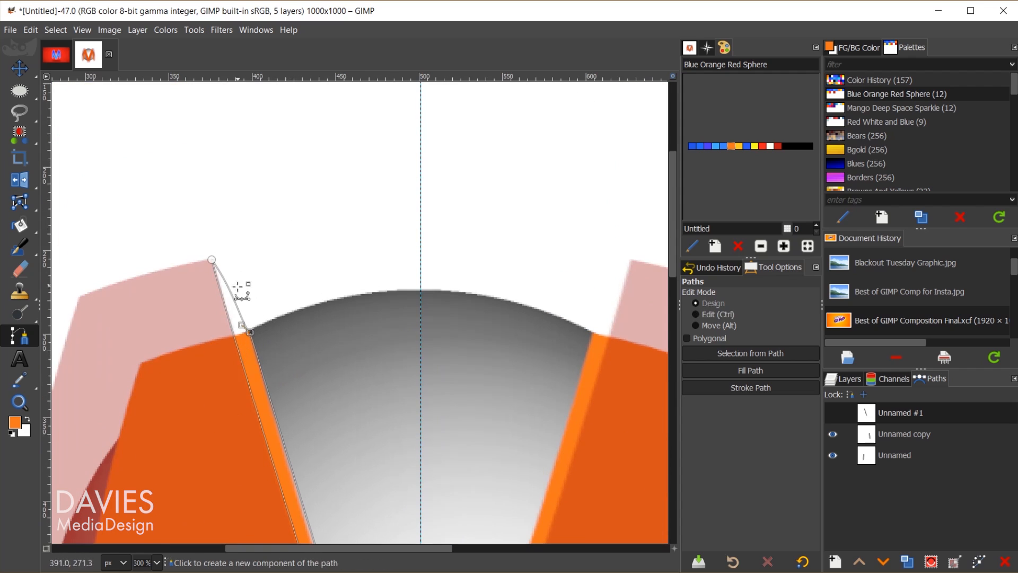
scroll(307, 336, "down", 5)
key("ctrl")
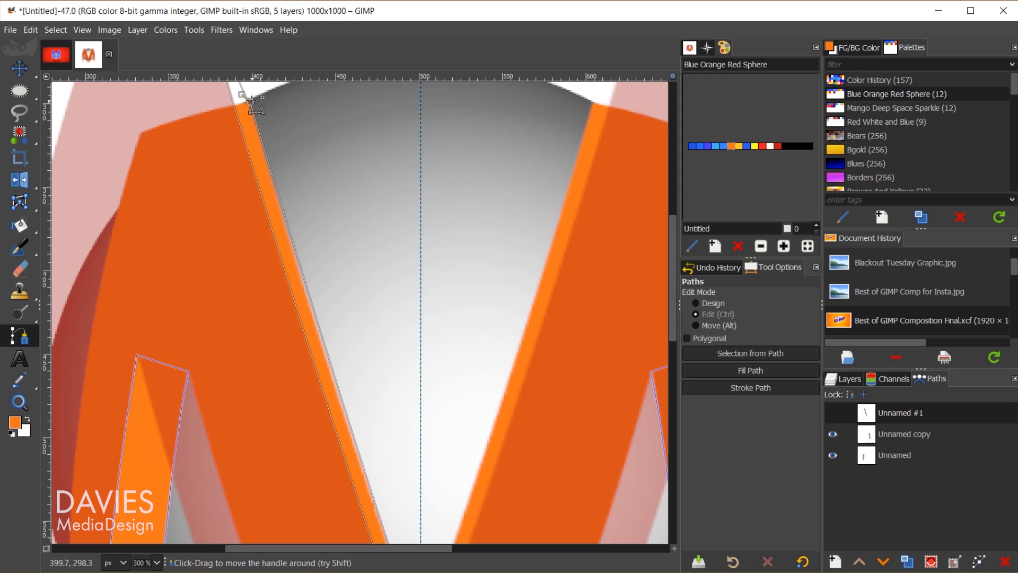
left_click_drag(250, 100, 272, 195)
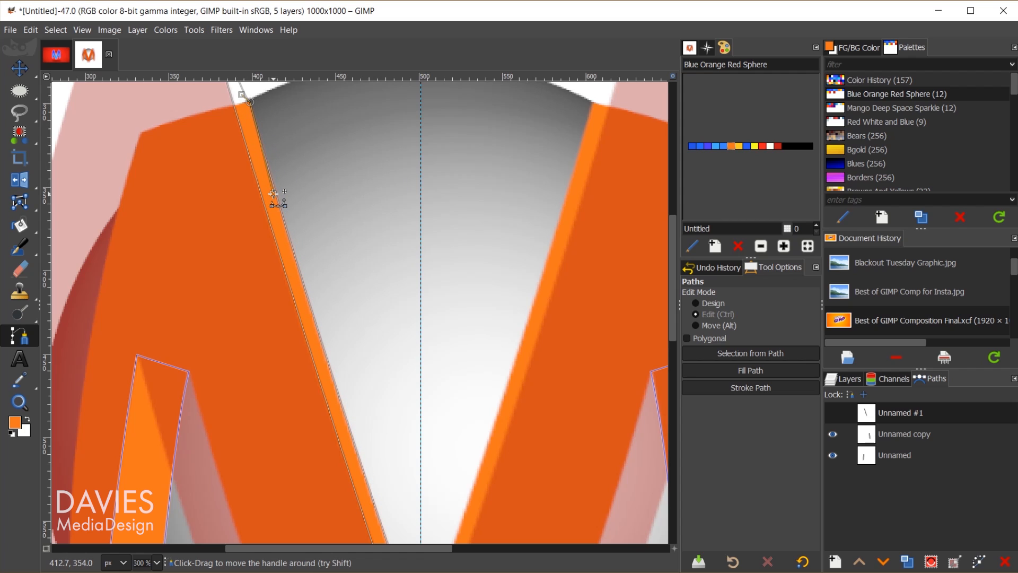
- Extend the same anchor's other curve handle up toward the red M's top corner so the short side bows smoothly outward
scroll(323, 250, "up", 5)
scroll(238, 307, "up", 1)
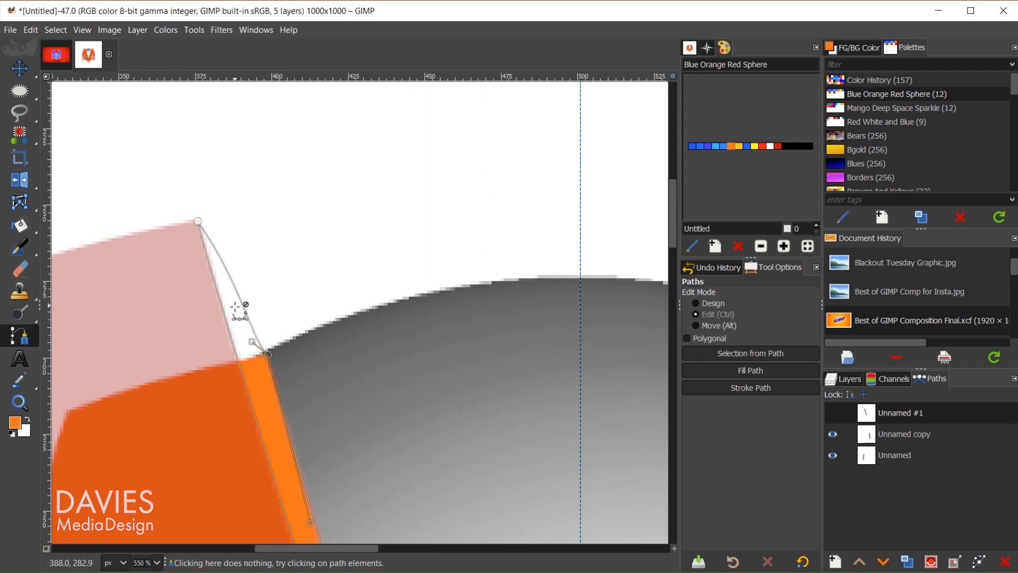
scroll(246, 336, "up", 1)
left_click_drag(261, 352, 238, 257)
left_click(176, 171)
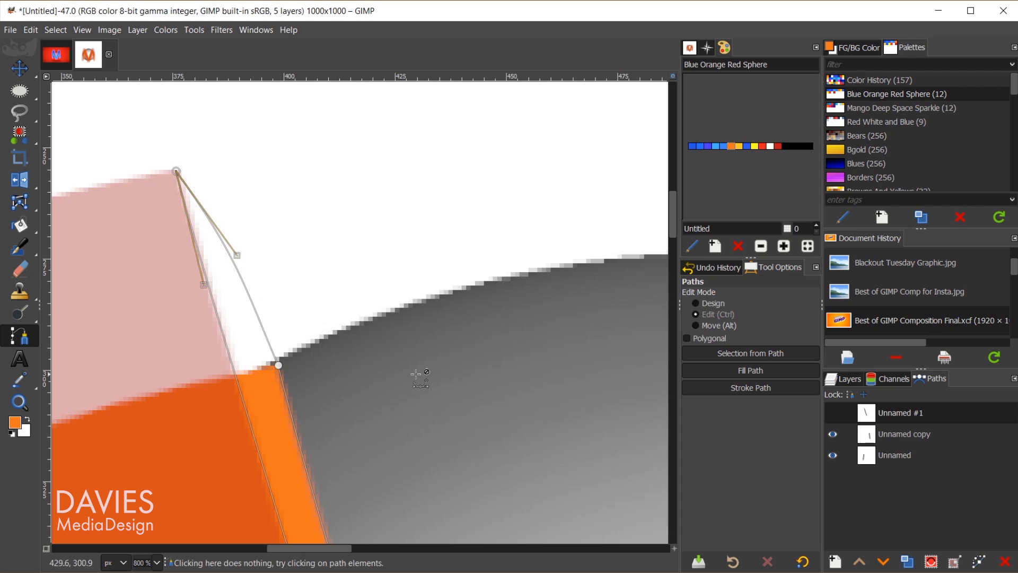
- Duplicate the finished V path Unnamed #1 and make the copy visible
scroll(478, 411, "down", 4)
scroll(486, 413, "down", 1)
left_click_drag(550, 499, 315, 285)
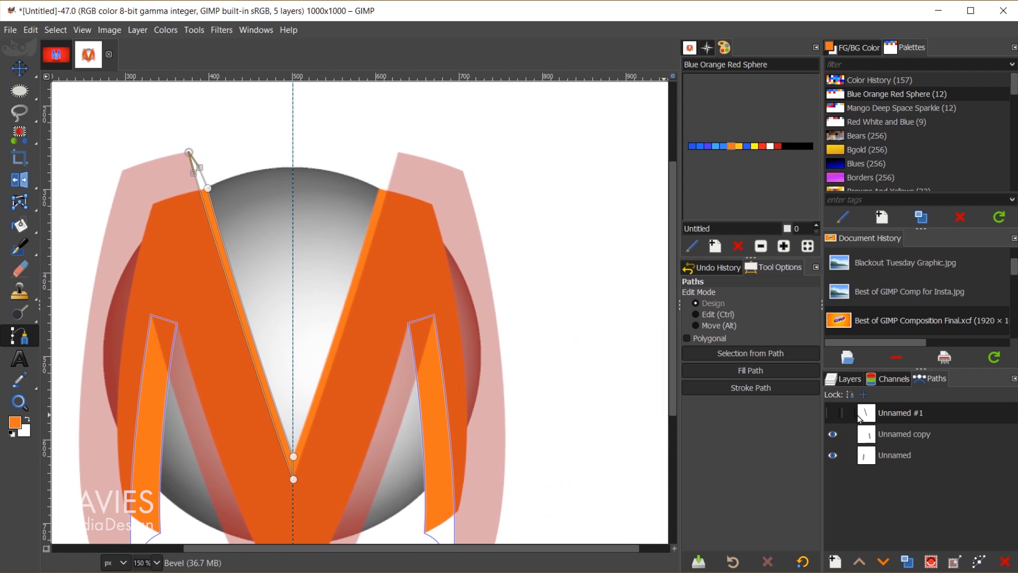
left_click(907, 562)
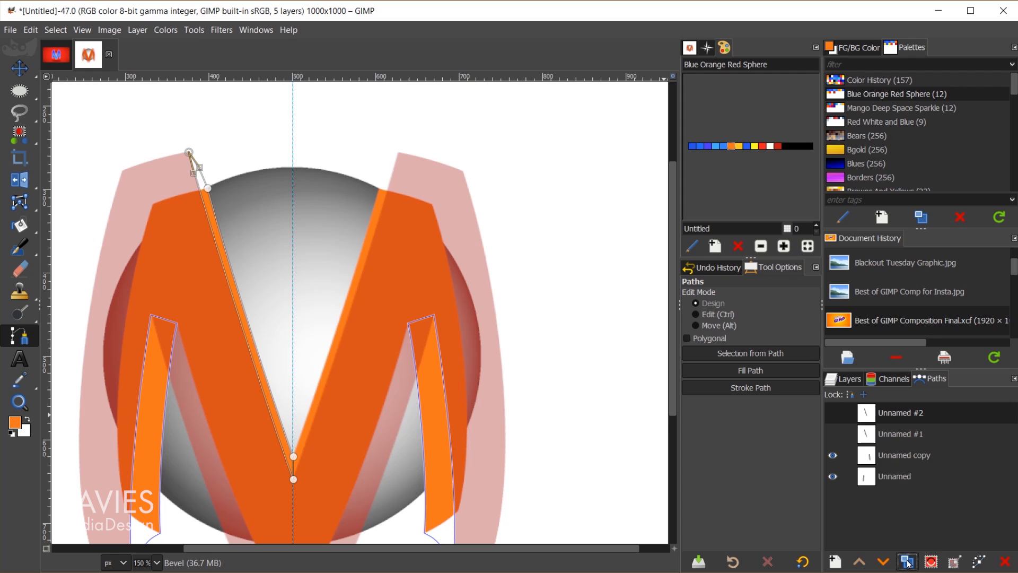
left_click(833, 413)
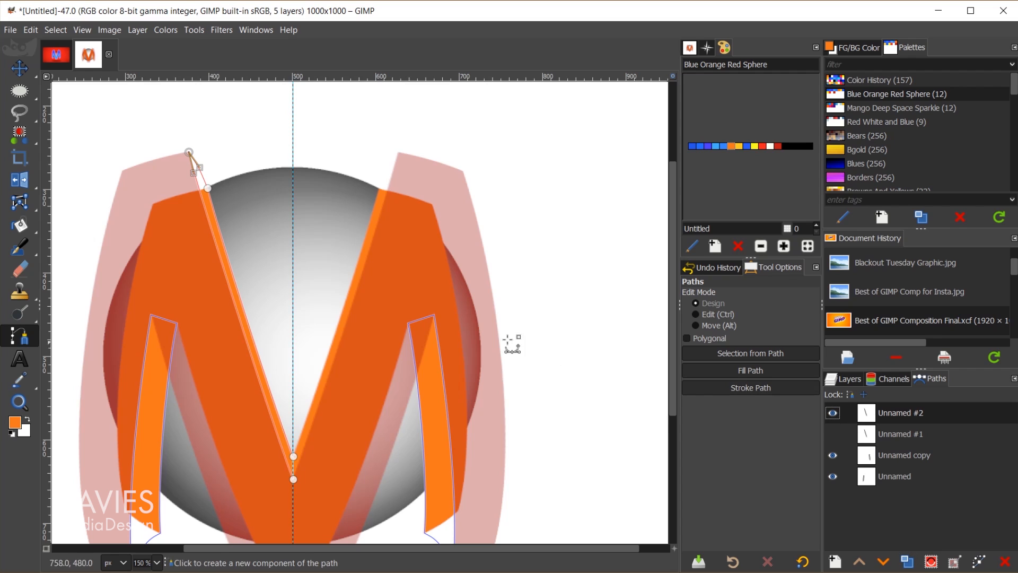
- Flip the copied path horizontally and move it across the centre guide onto the M's opposite inner diagonal
key("shift+f")
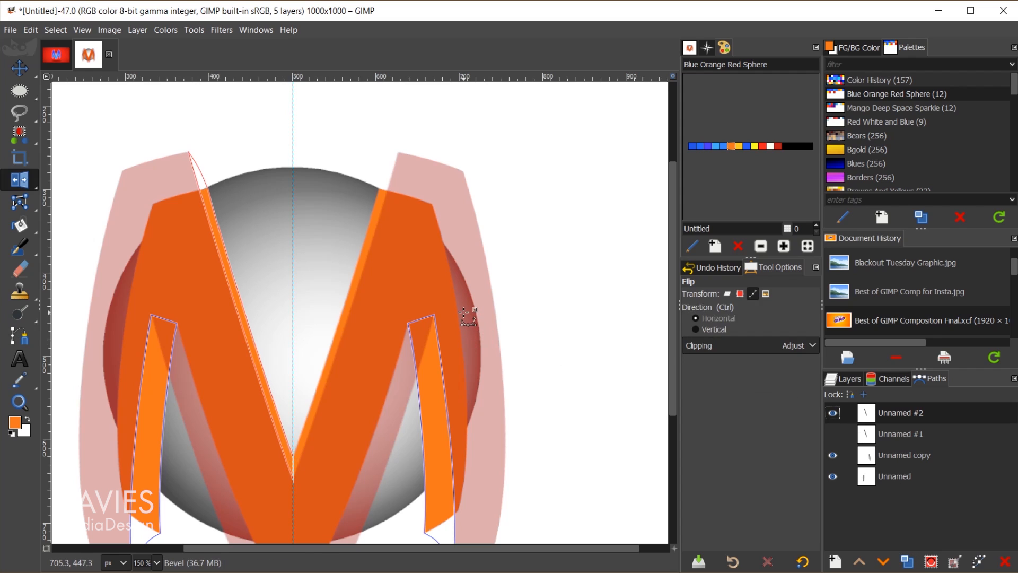
left_click(217, 252)
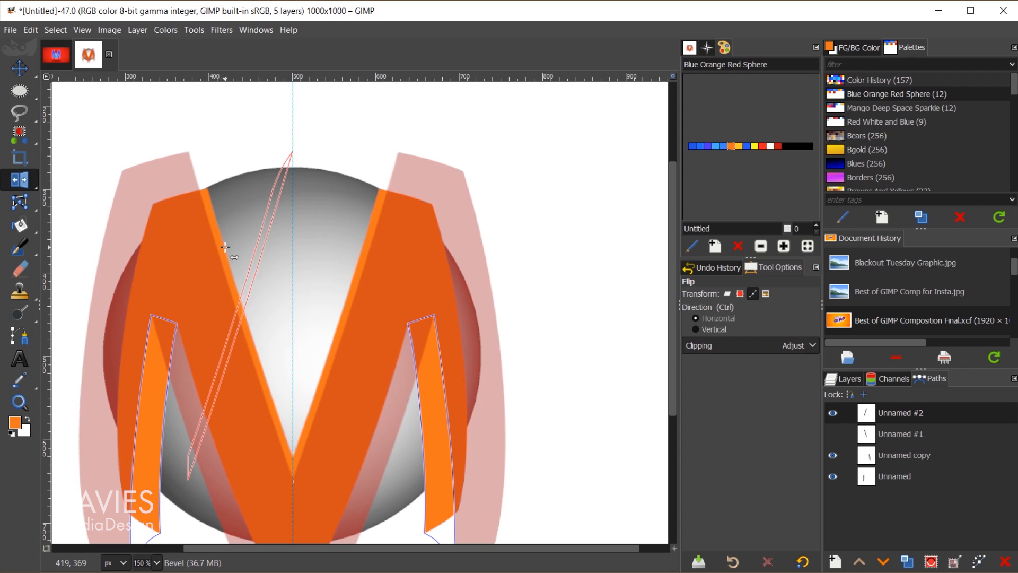
key("m")
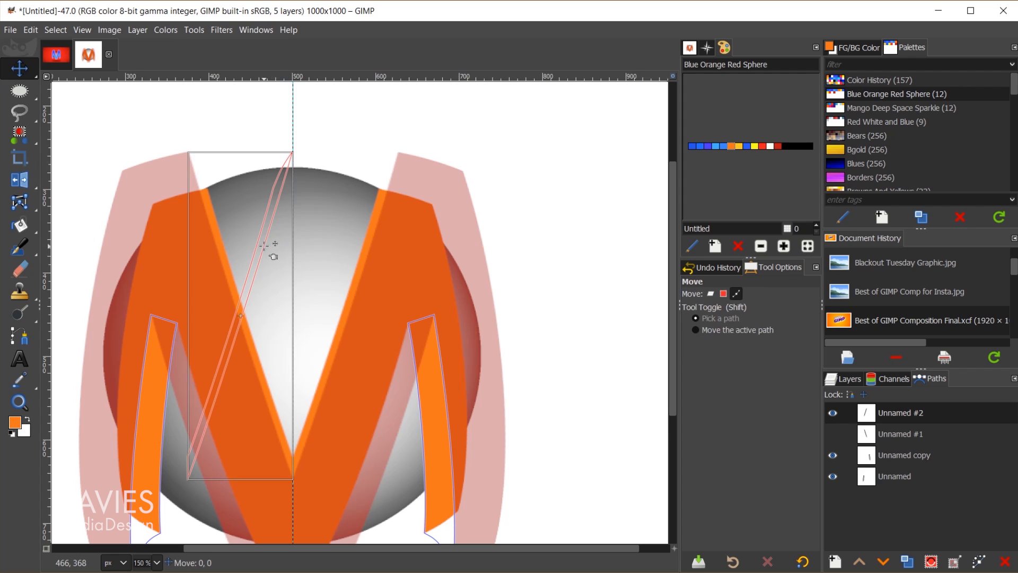
left_click_drag(264, 245, 371, 239)
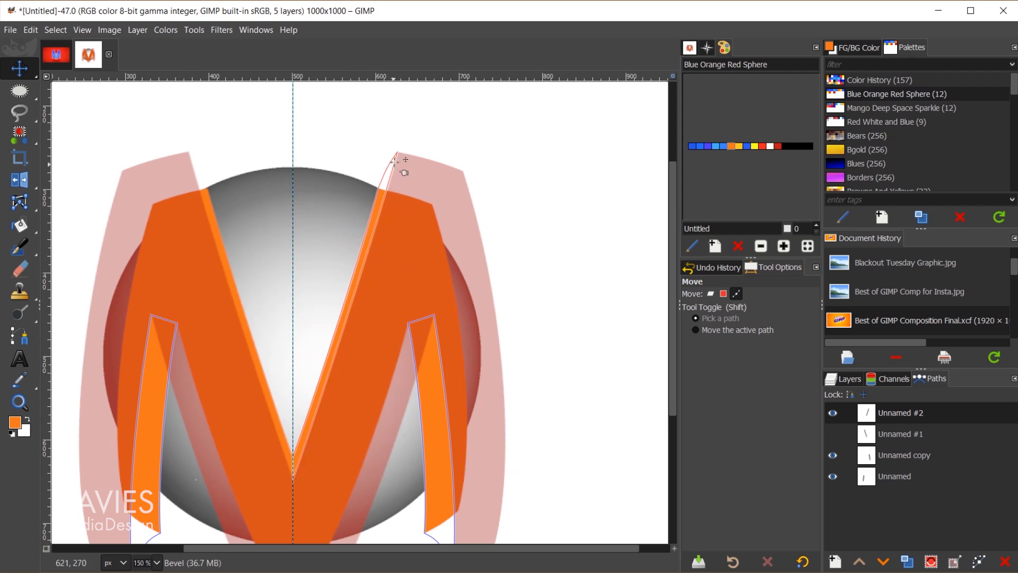
- Nudge the mirrored path's top anchor onto the red M's corner and shift its long-side curve handle to match the edge
scroll(404, 165, "up", 6)
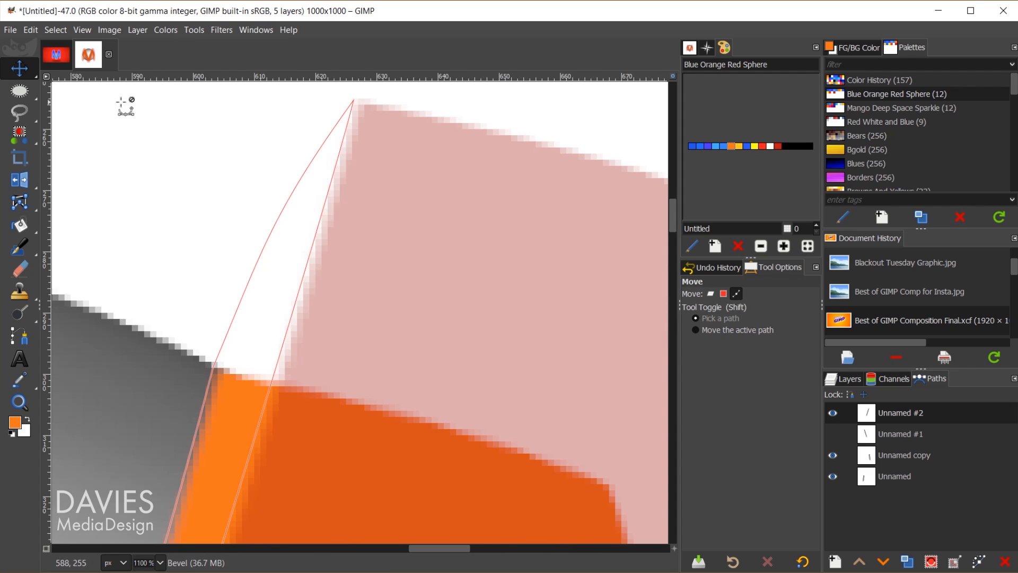
left_click(19, 336)
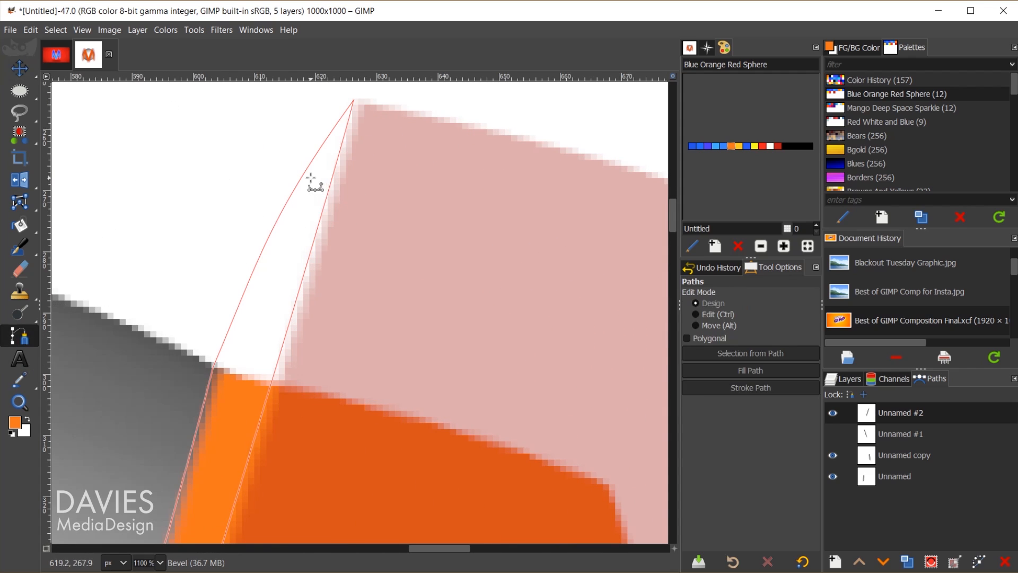
left_click(353, 103)
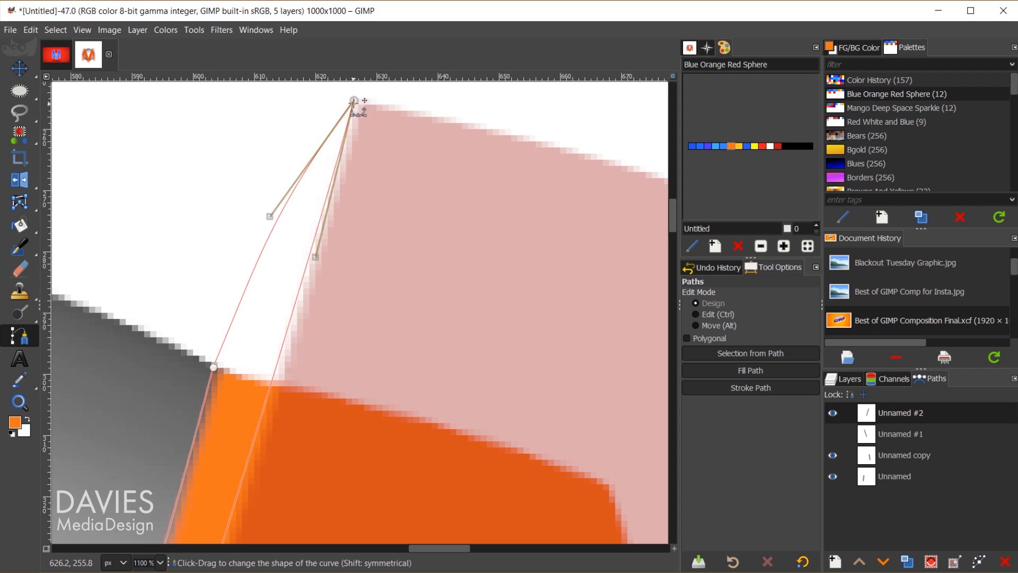
left_click_drag(354, 101, 357, 102)
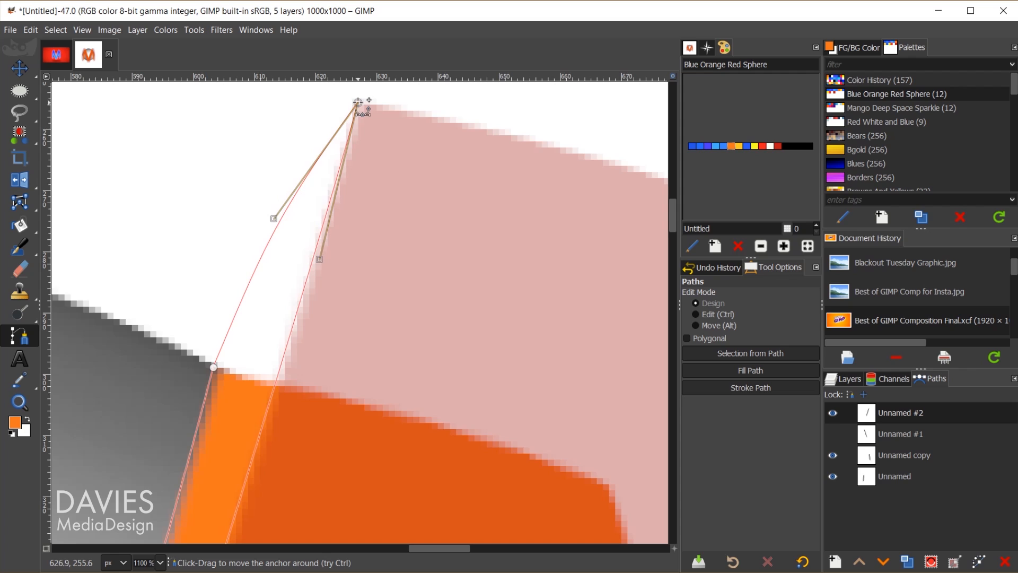
left_click_drag(319, 259, 323, 263)
- Align the mirrored path's next anchor with the orange V's top corner and check the path's fit down to the V's bottom point
scroll(222, 348, "down", 3)
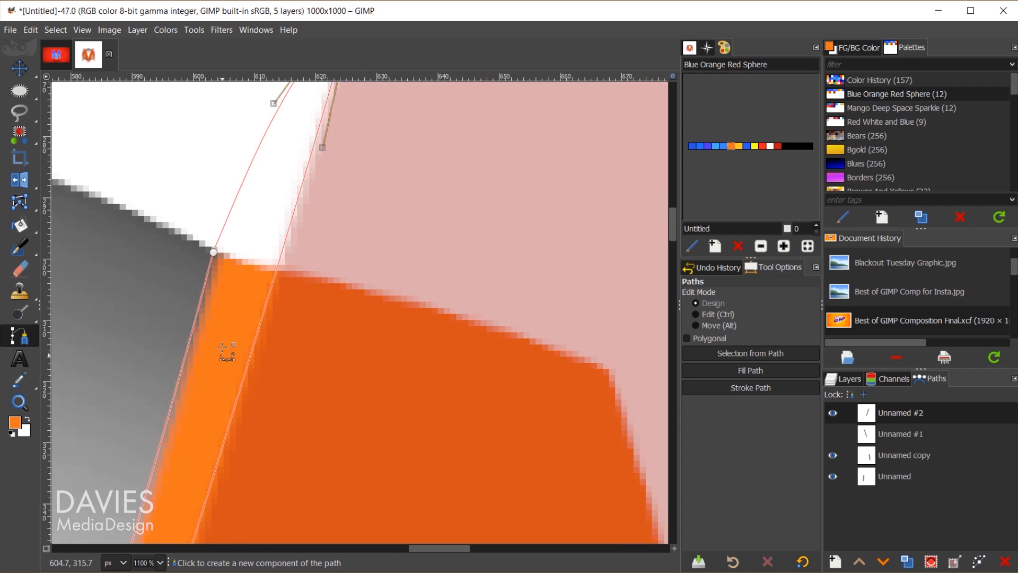
left_click_drag(213, 258, 217, 252)
key("ctrl+z")
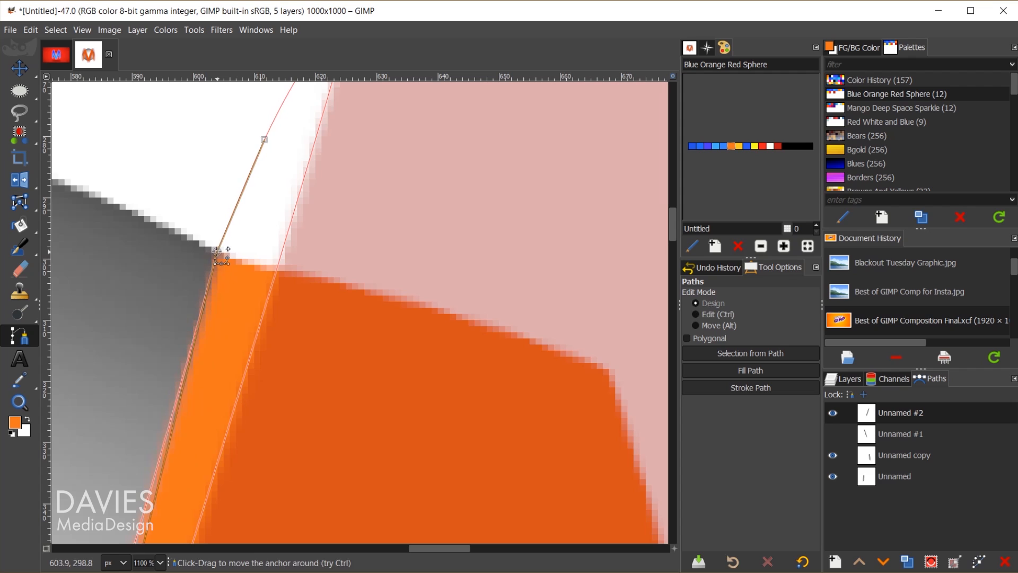
scroll(223, 355, "down", 3)
scroll(212, 366, "down", 7)
left_click_drag(152, 444, 410, 250)
scroll(267, 473, "up", 4)
scroll(267, 473, "down", 2)
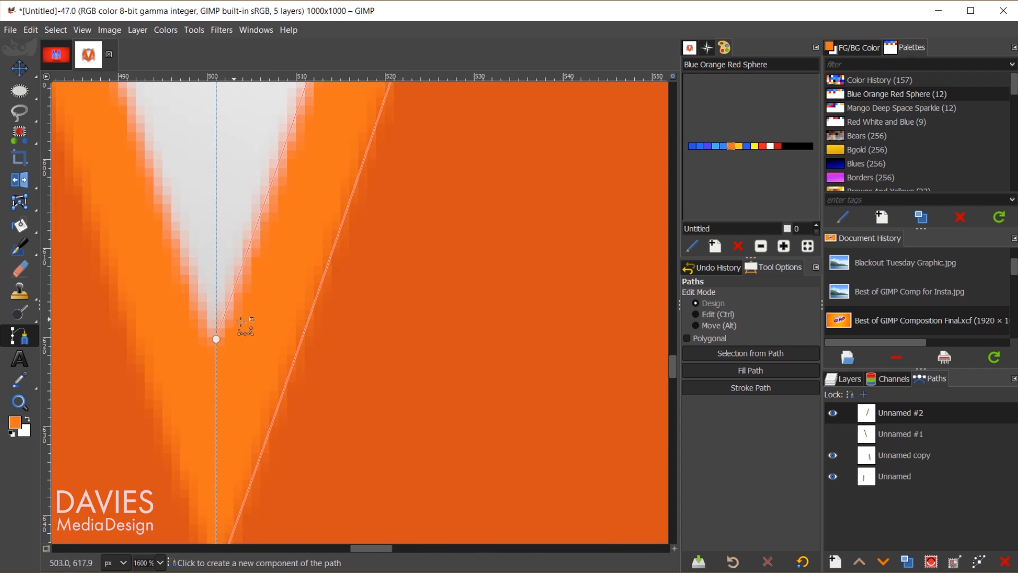
scroll(340, 330, "down", 8)
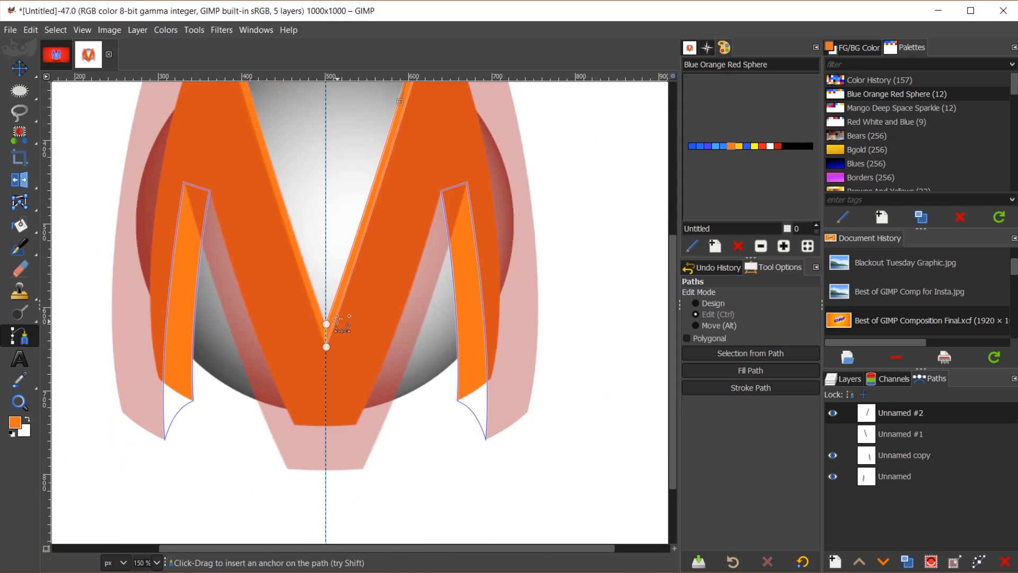
scroll(449, 329, "up", 3)
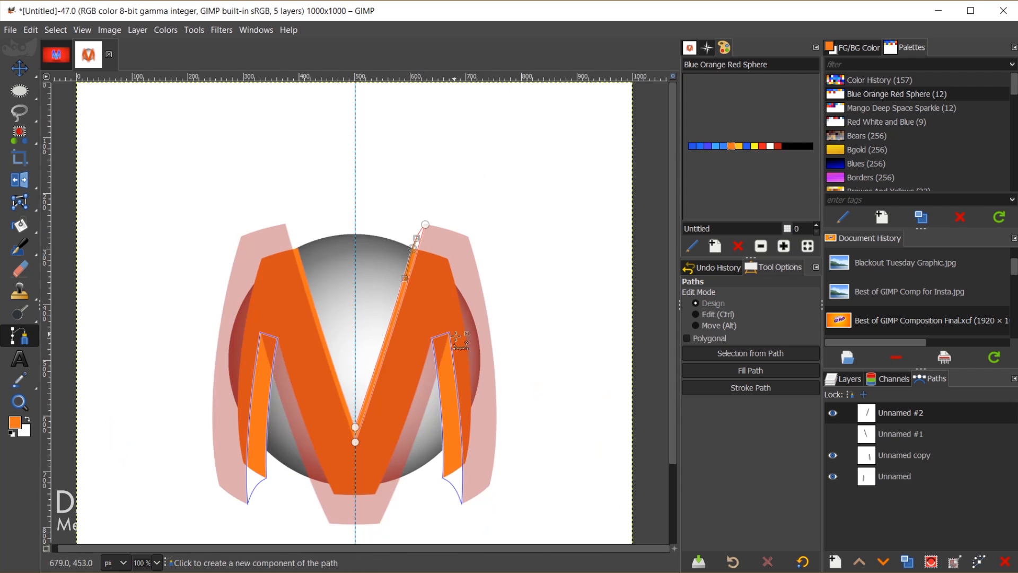
- Make the Unnamed #1 path visible and check that the Bevel layer is active
left_click(833, 433)
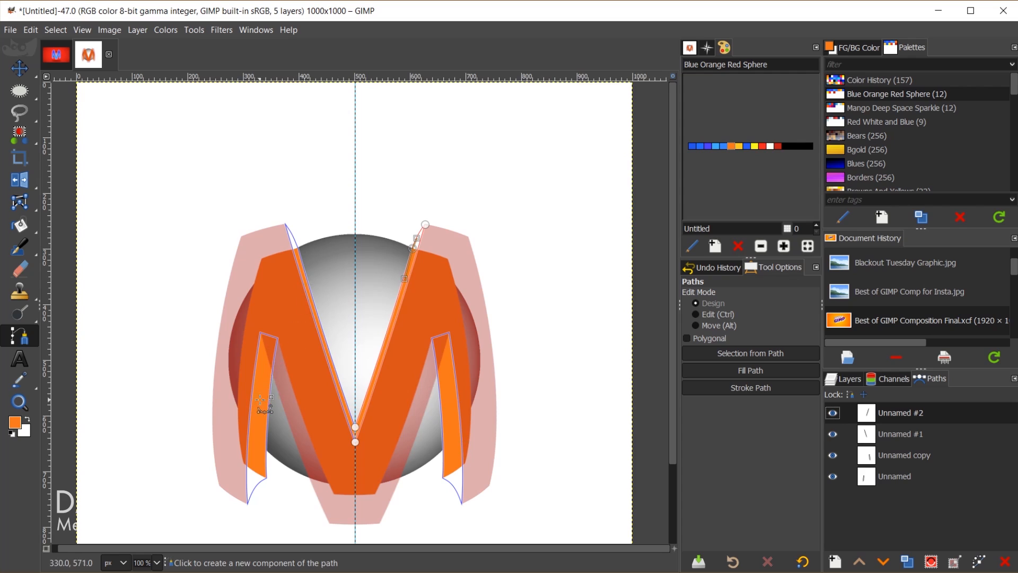
left_click(855, 379)
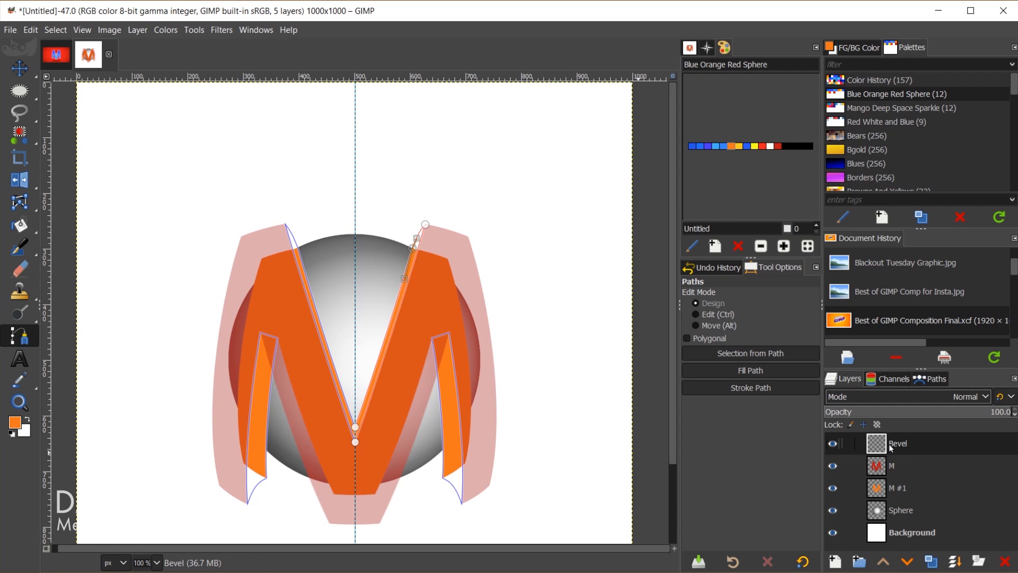
left_click(930, 381)
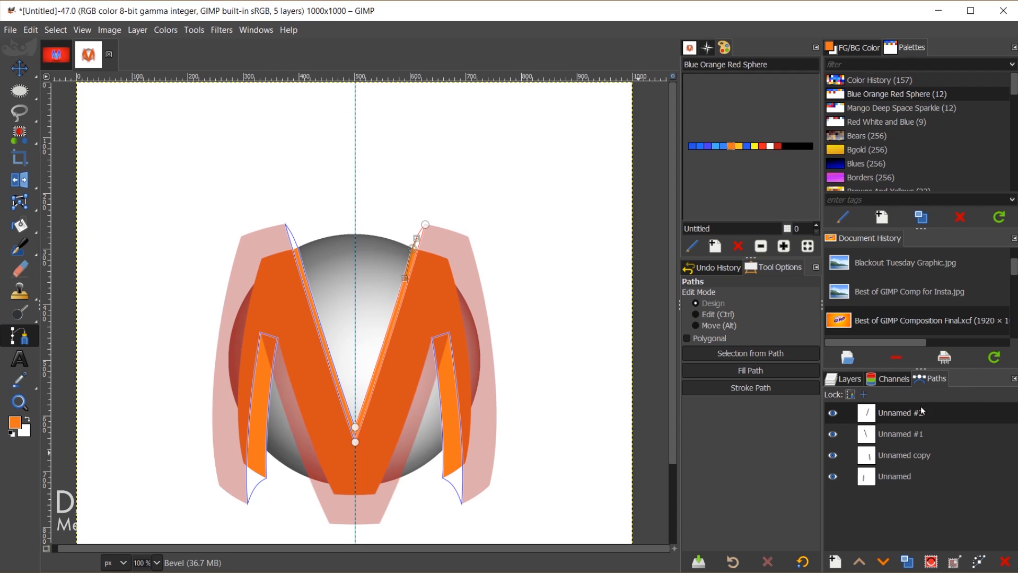
- Turn all four bevel paths into one combined selection, adding Unnamed #1, Unnamed copy and Unnamed to the one from Unnamed #2
left_click(932, 563)
left_click(871, 436)
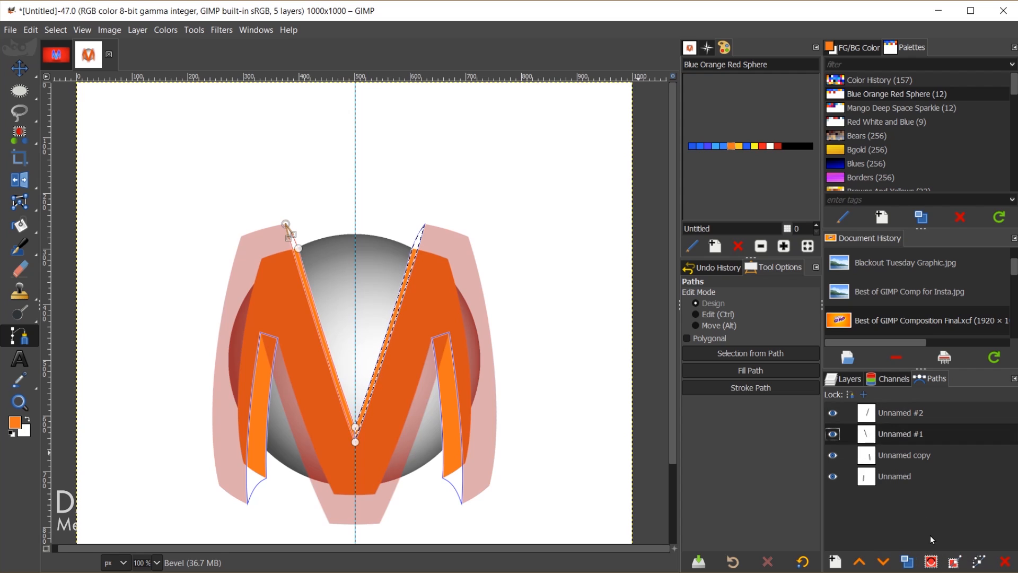
left_click(932, 562, "shift")
left_click(873, 457)
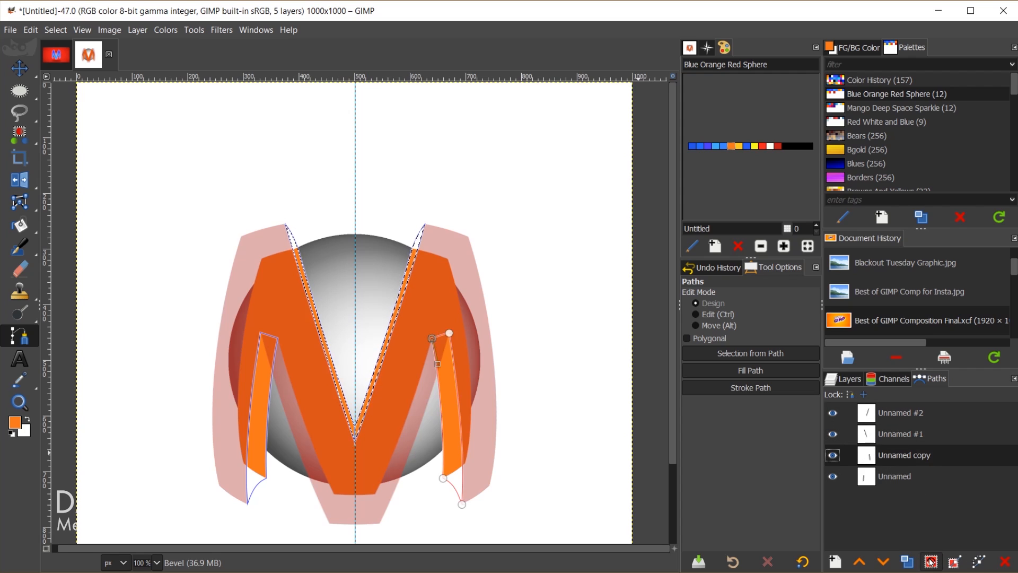
left_click(872, 480)
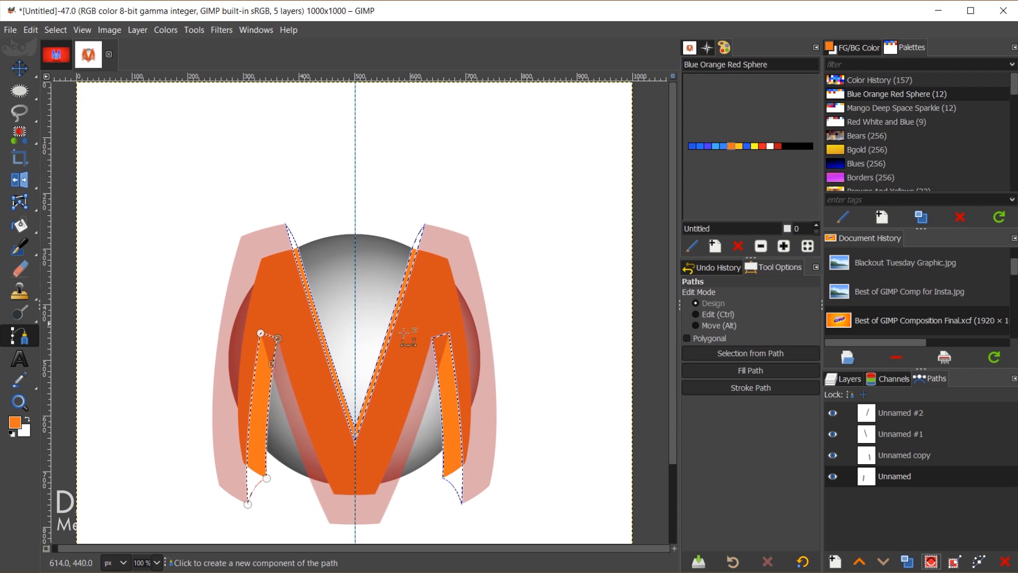
- Fill the combined selection on the Bevel layer with the palette's violet-blue colour and clear the selection
left_click(847, 379)
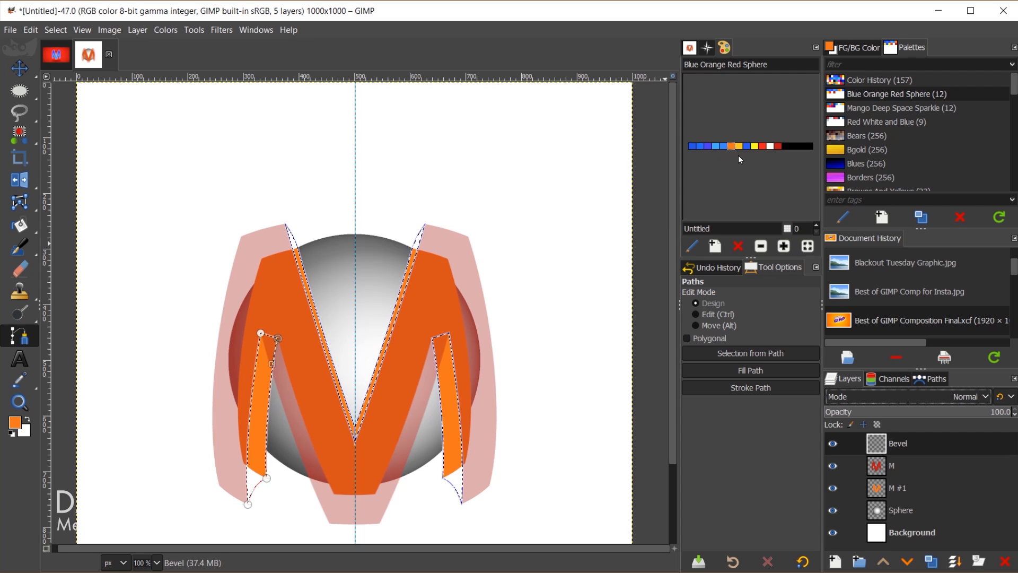
left_click(707, 145)
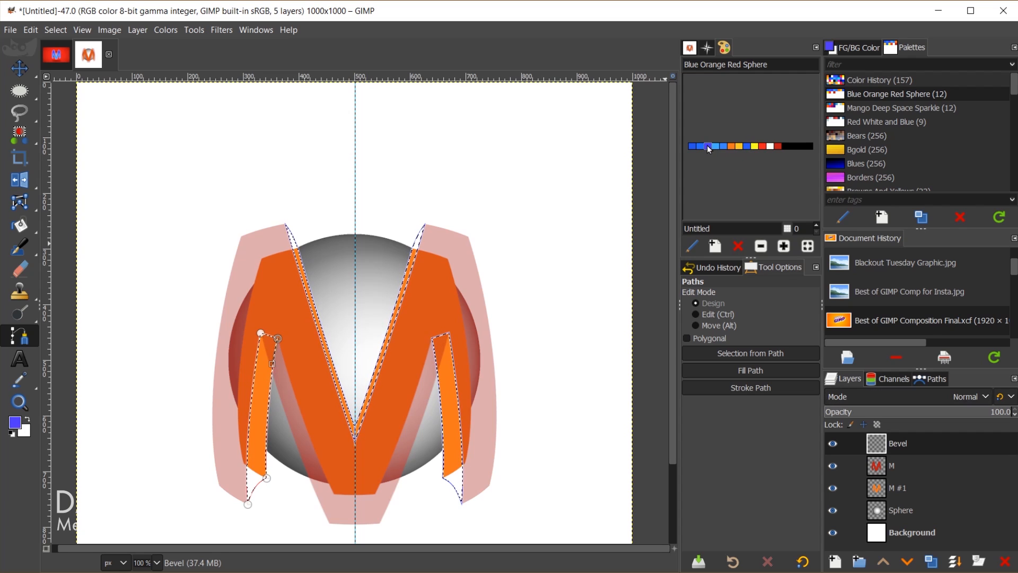
left_click_drag(708, 146, 395, 344)
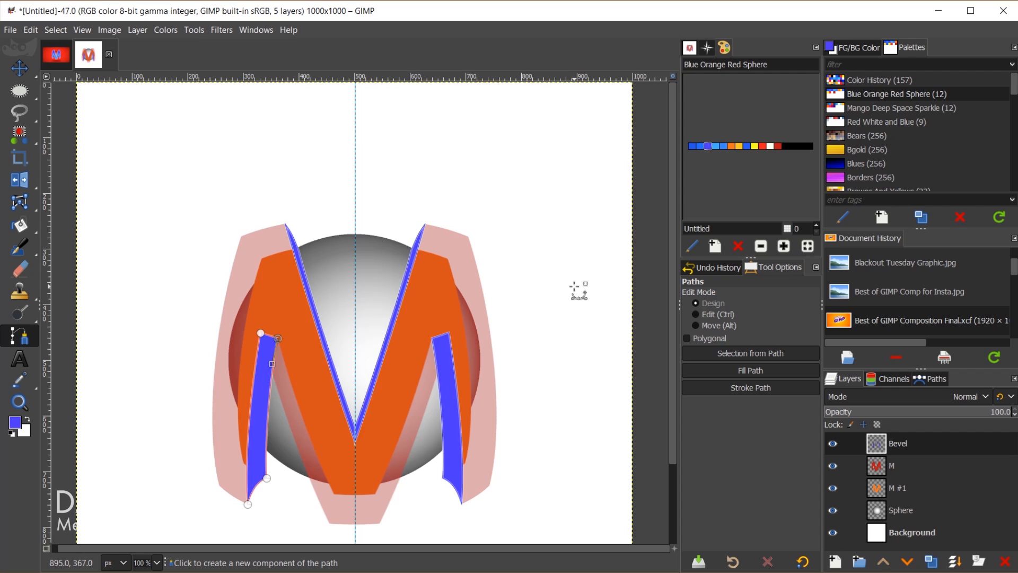
- Hide all four bevel paths so their outlines no longer cover the filled shapes
left_click(934, 378)
left_click(834, 413, "shift")
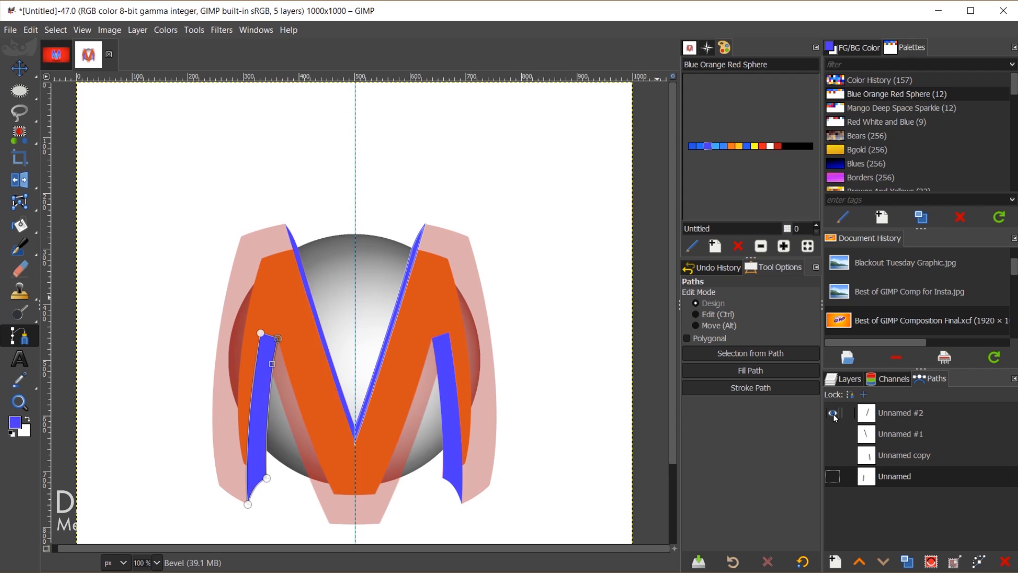
left_click(835, 414)
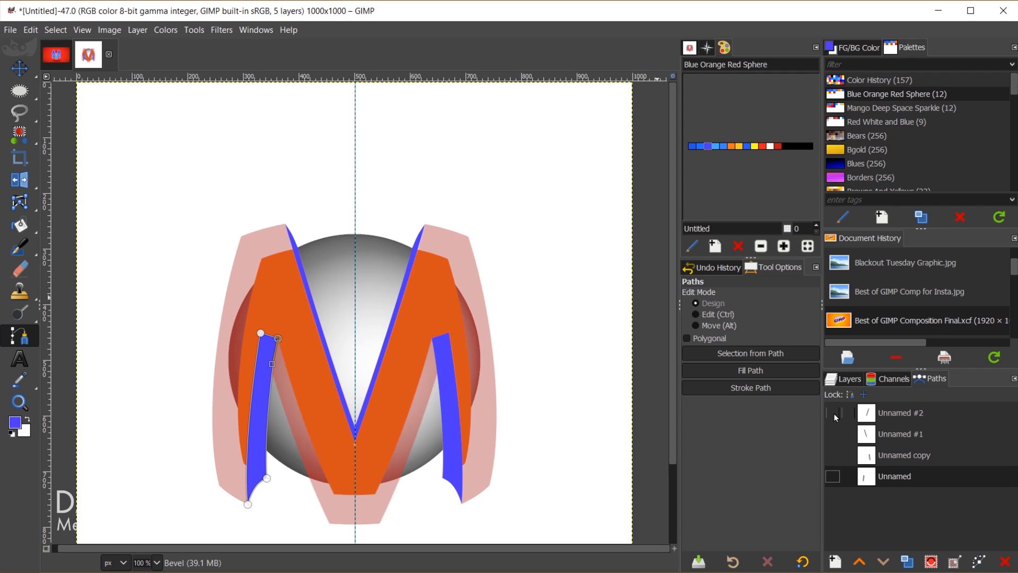
- Switch to the Move tool and reorder the layers so Bevel sits between M and M #1
key("m")
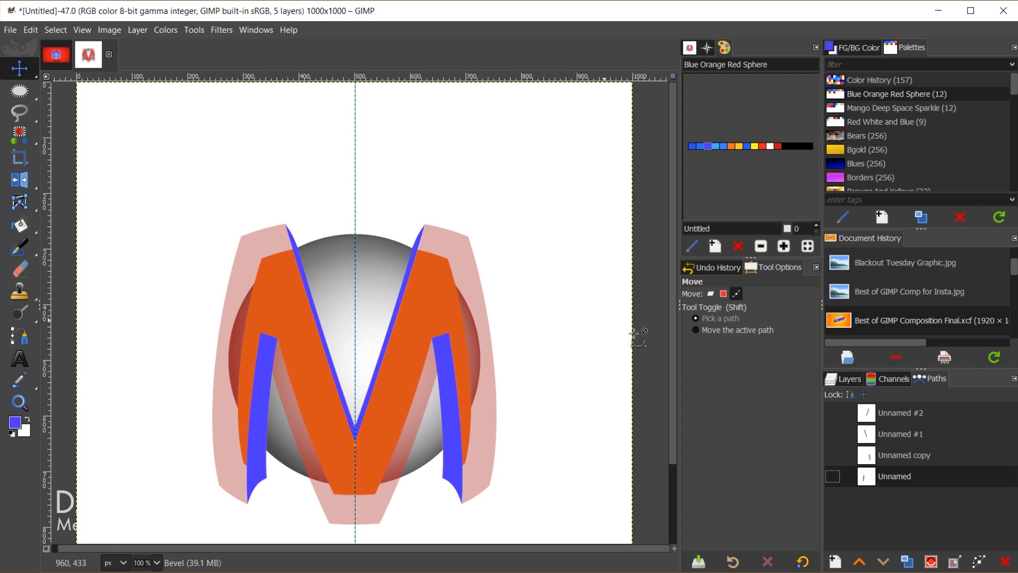
left_click(848, 378)
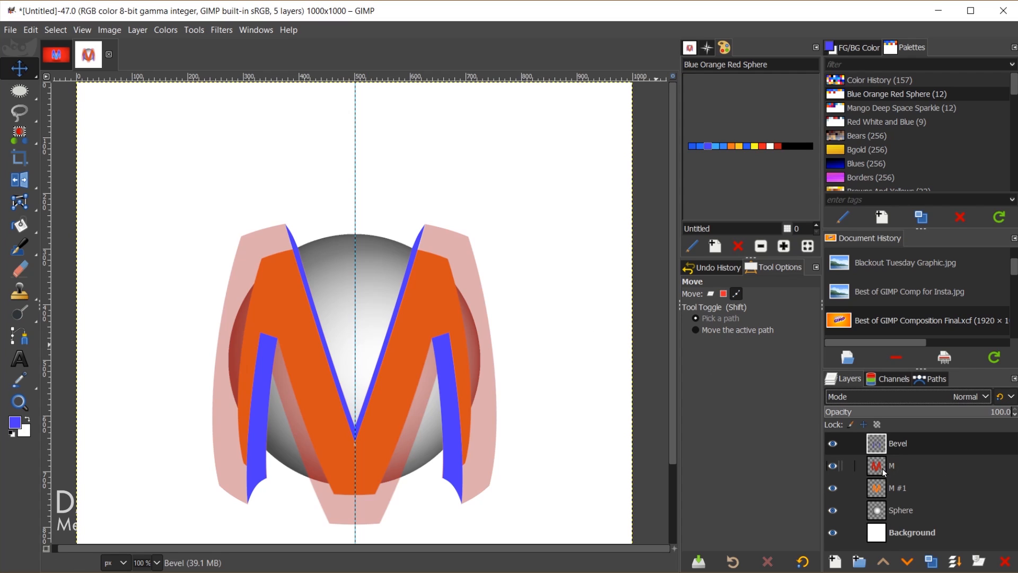
left_click_drag(880, 461, 881, 477)
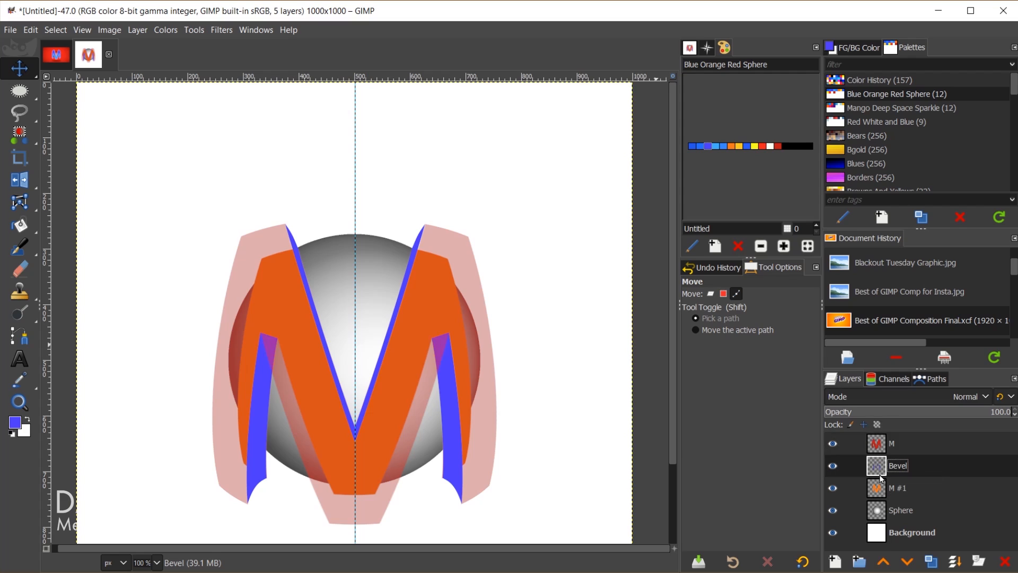
- Raise the M layer's opacity to 100 and check how its edges meet the blue bevels
left_click(882, 448)
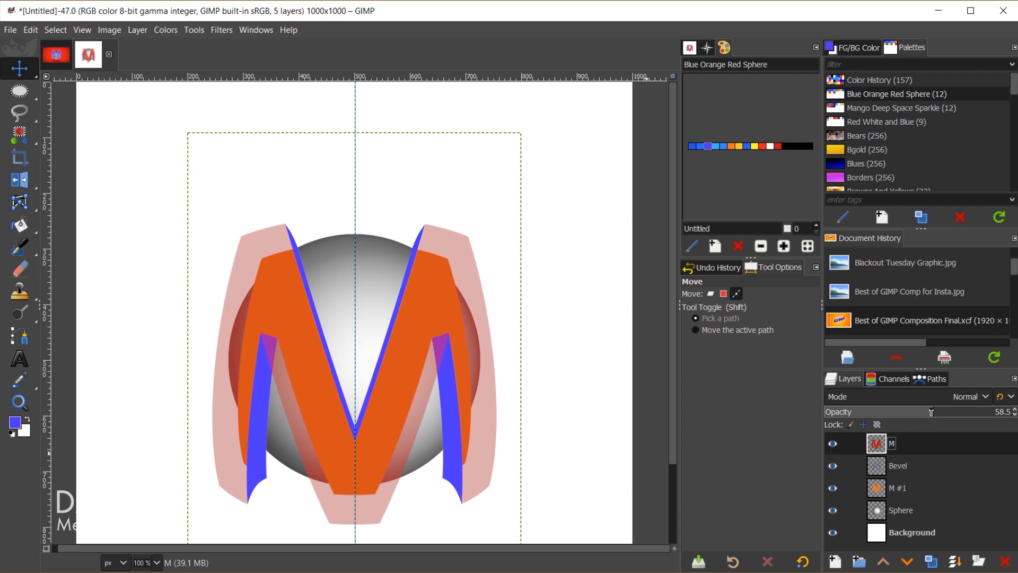
left_click_drag(996, 419, 1017, 419)
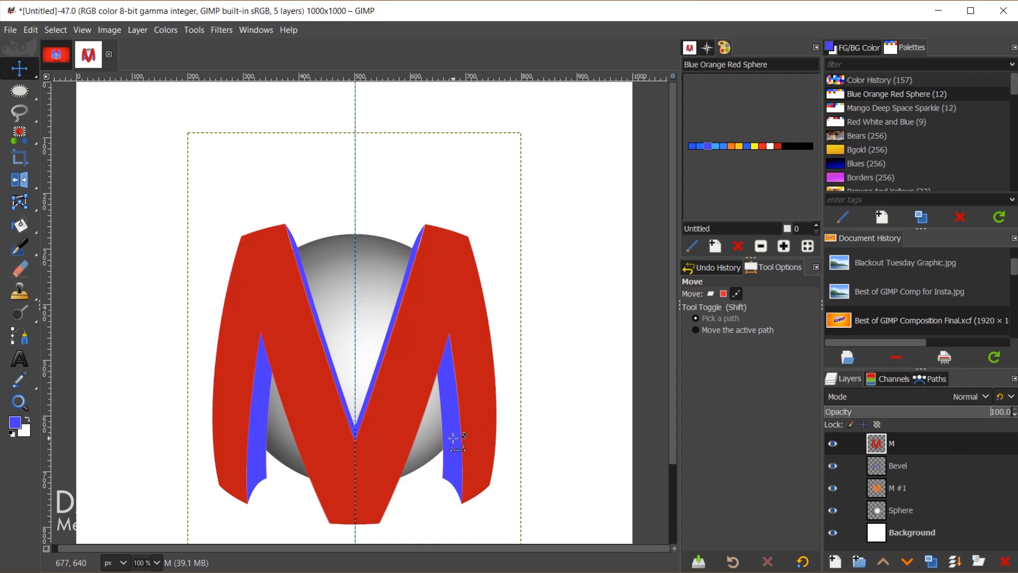
scroll(436, 248, "up", 4)
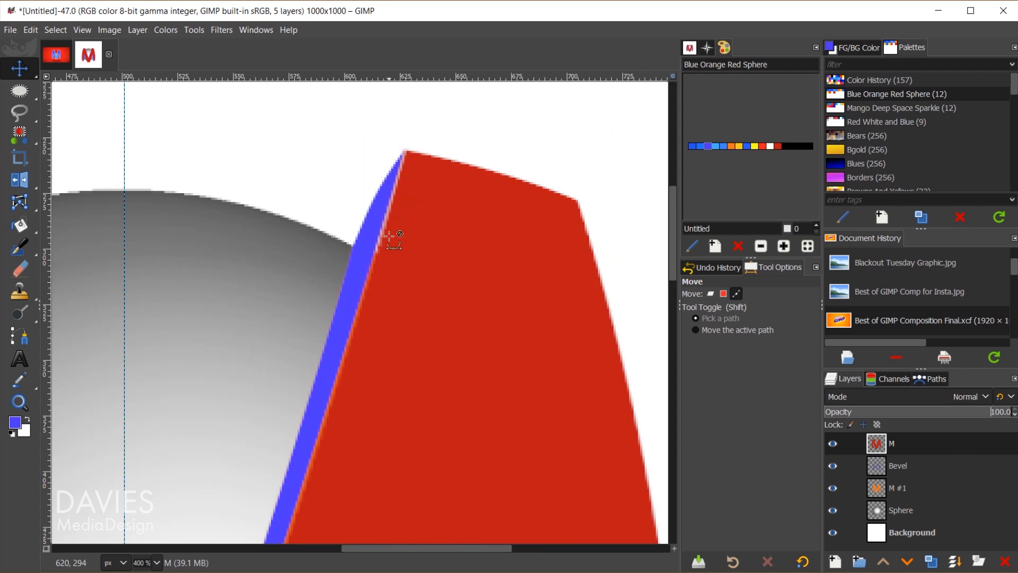
scroll(278, 376, "down", 3)
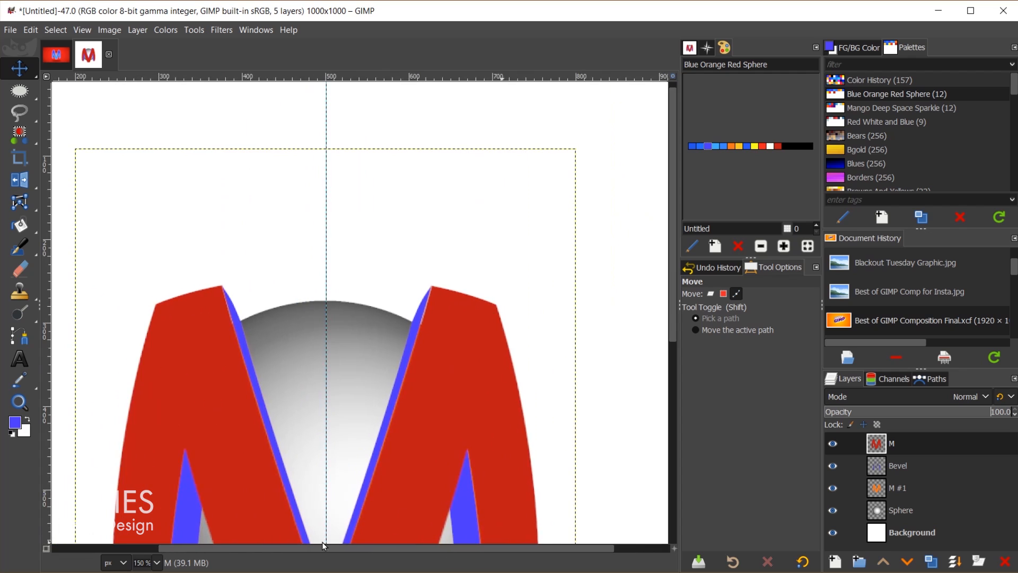
scroll(359, 443, "up", 1)
scroll(357, 389, "down", 2)
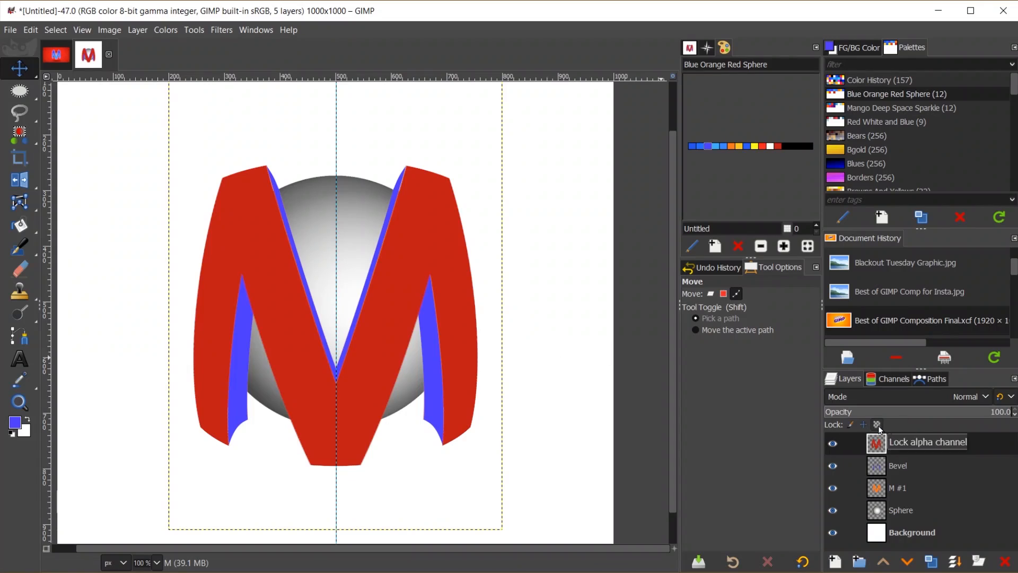
- Lock the M layer's alpha channel and apply a radial gradient running from light blue near the letter's bottom centre to violet-blue at its upper edge
left_click(878, 425)
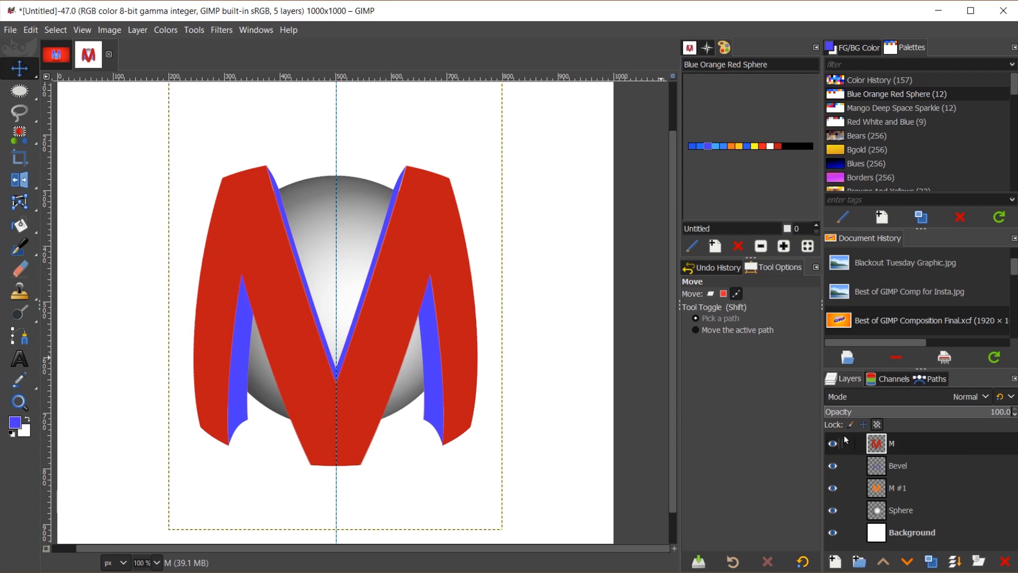
key("g")
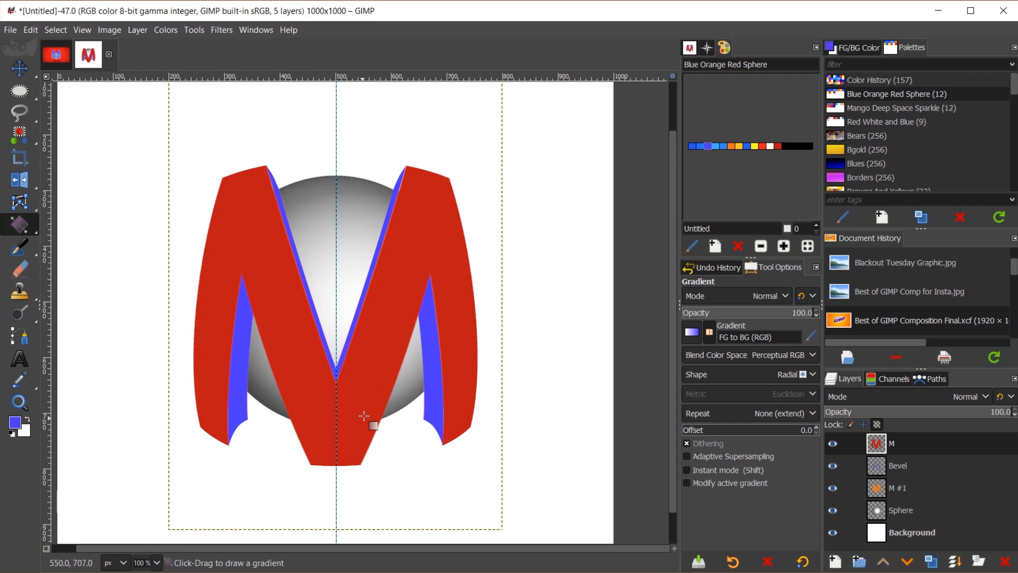
left_click(715, 147)
mouse_move(337, 434)
left_mouse_down()
mouse_move(428, 228)
mouse_move(434, 170)
left_mouse_up()
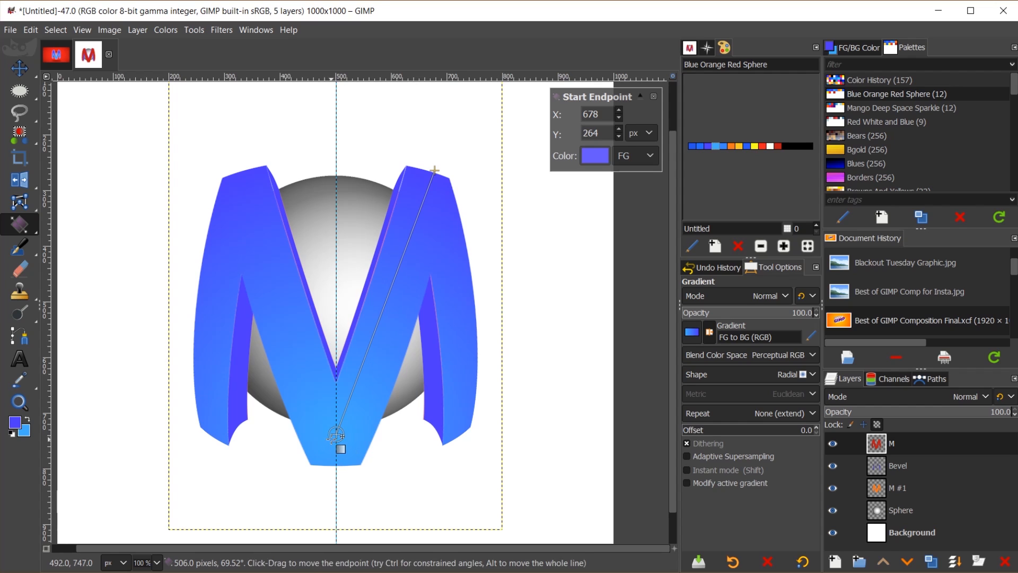
left_click_drag(337, 433, 336, 421)
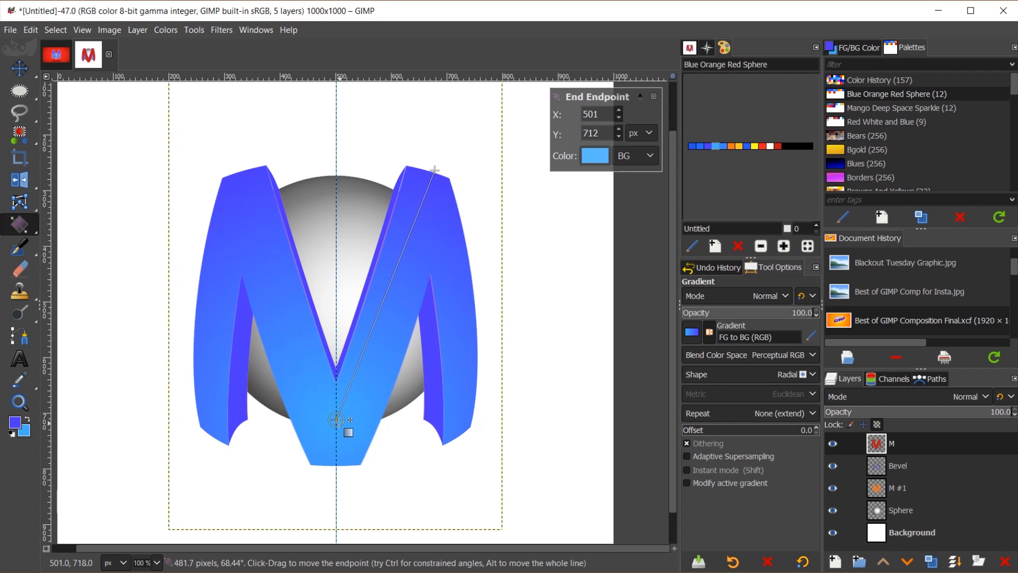
left_click(710, 333)
left_click(709, 333)
key("Return")
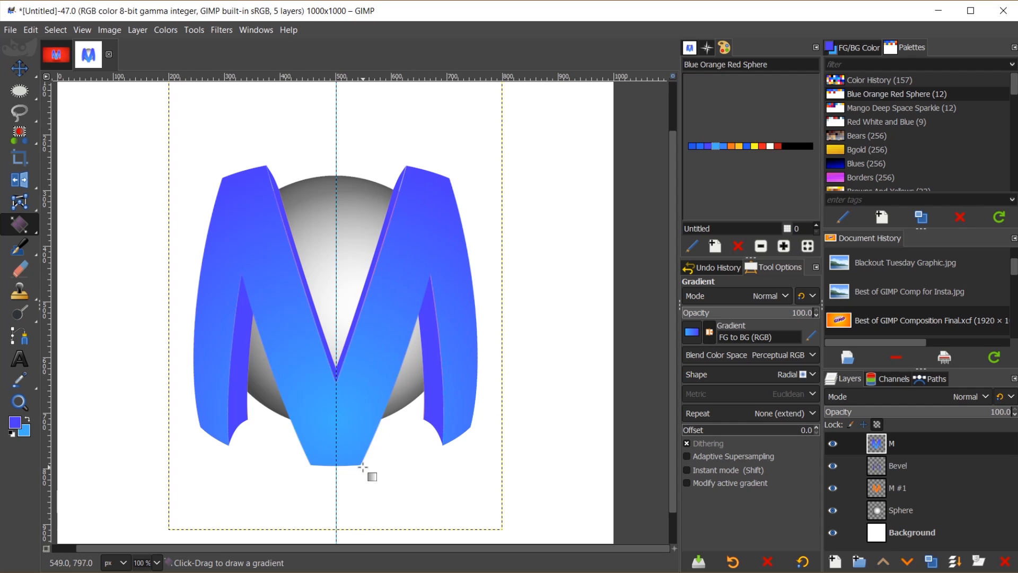
- Create a new transparent 1000 x 1000 px layer named Stroke above the M layer
left_click(836, 560)
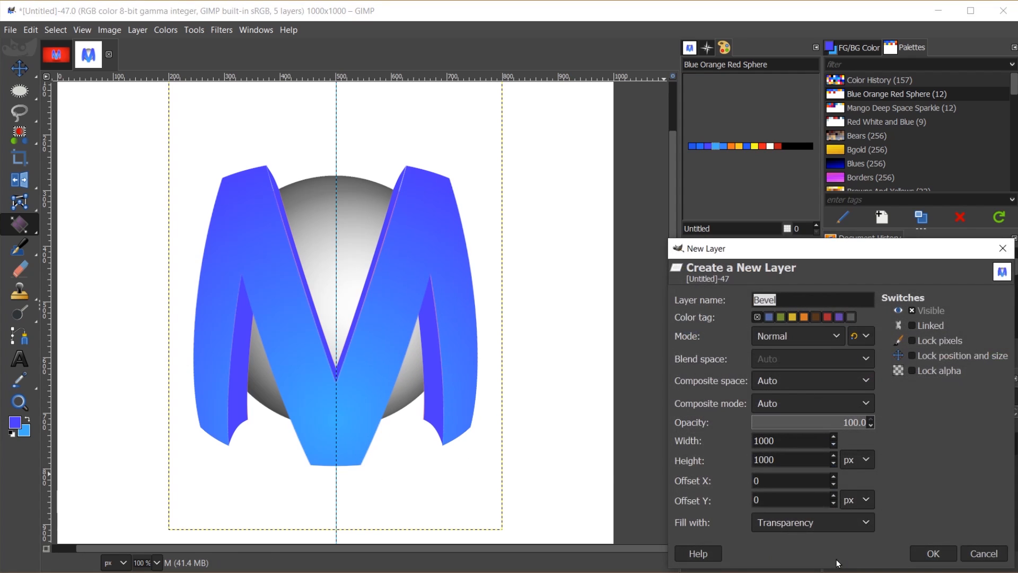
type("Stroke")
left_click(935, 555)
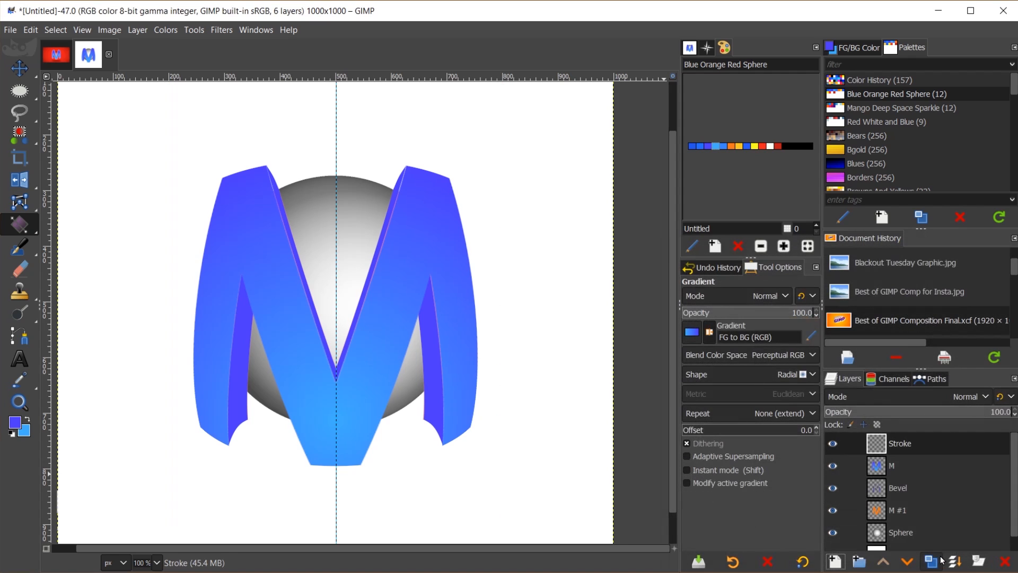
- Select the M layer's shape from its alpha, convert that selection to a path and clear the selection
left_click(881, 469, "alt")
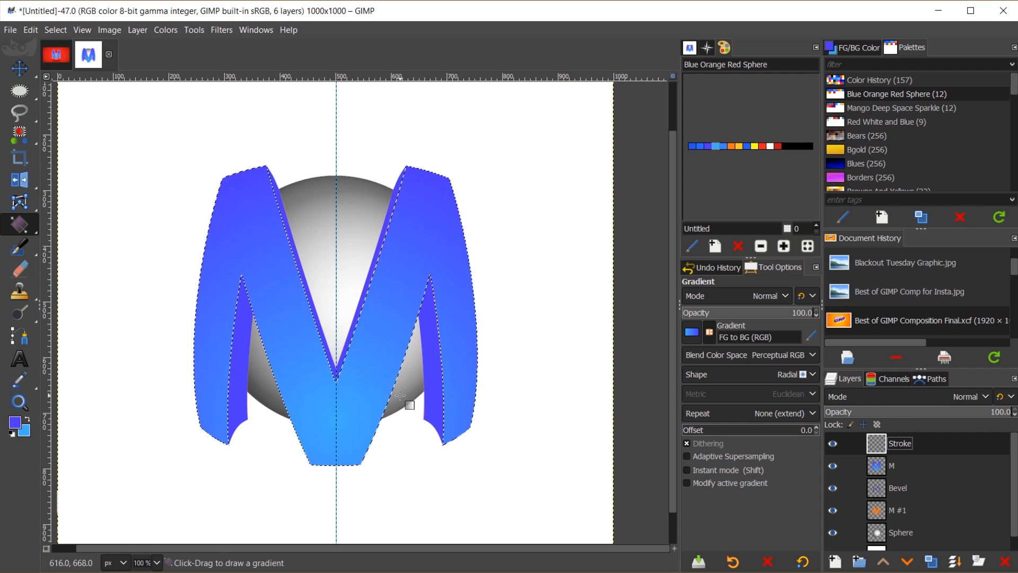
left_click(936, 379)
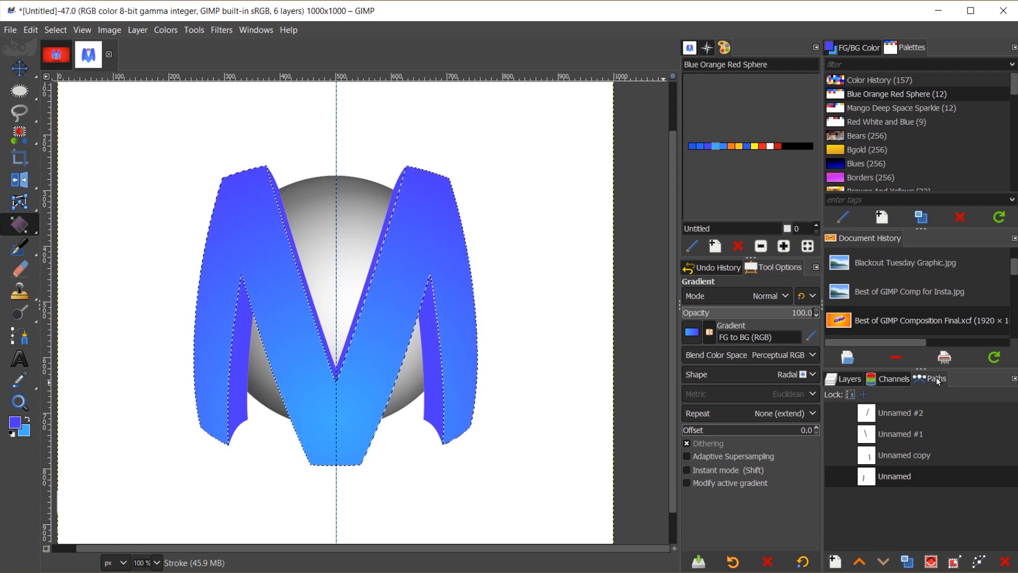
left_click(955, 562)
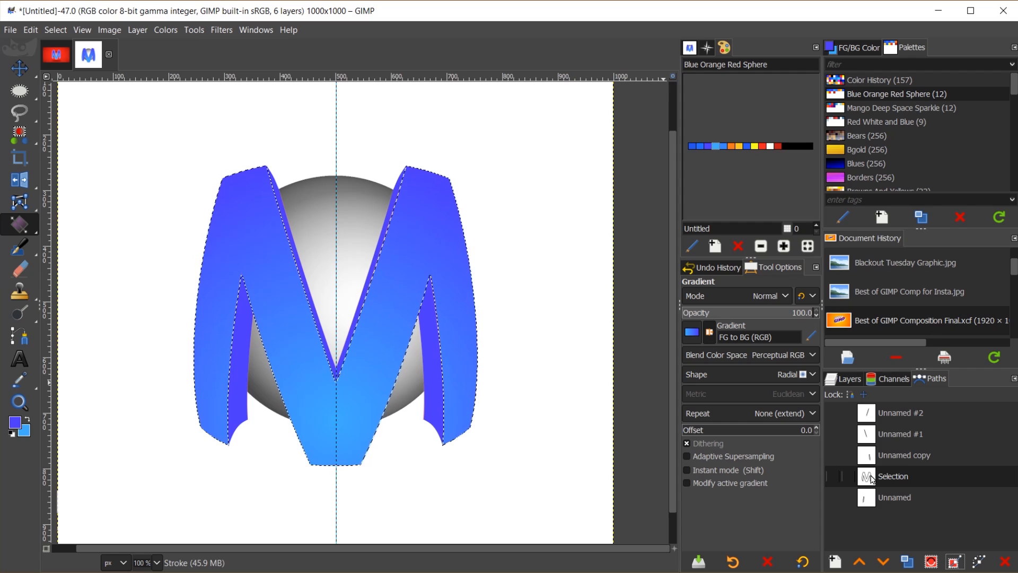
key("ctrl+shift+a")
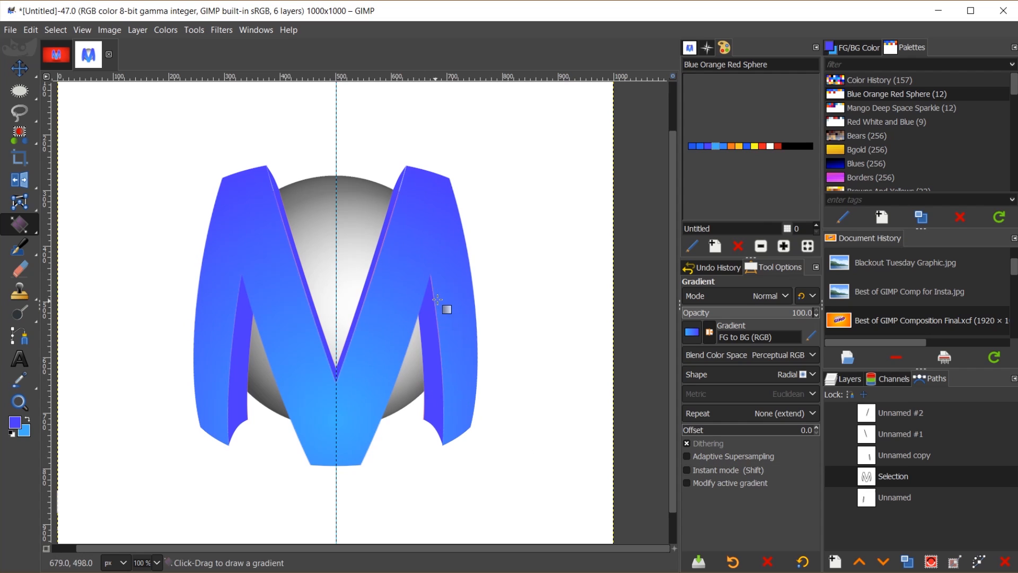
- Stroke the M outline path on the Stroke layer with a 5 px solid line in the palette's off-white (fffff2), using the Line dash preset
left_click(769, 145)
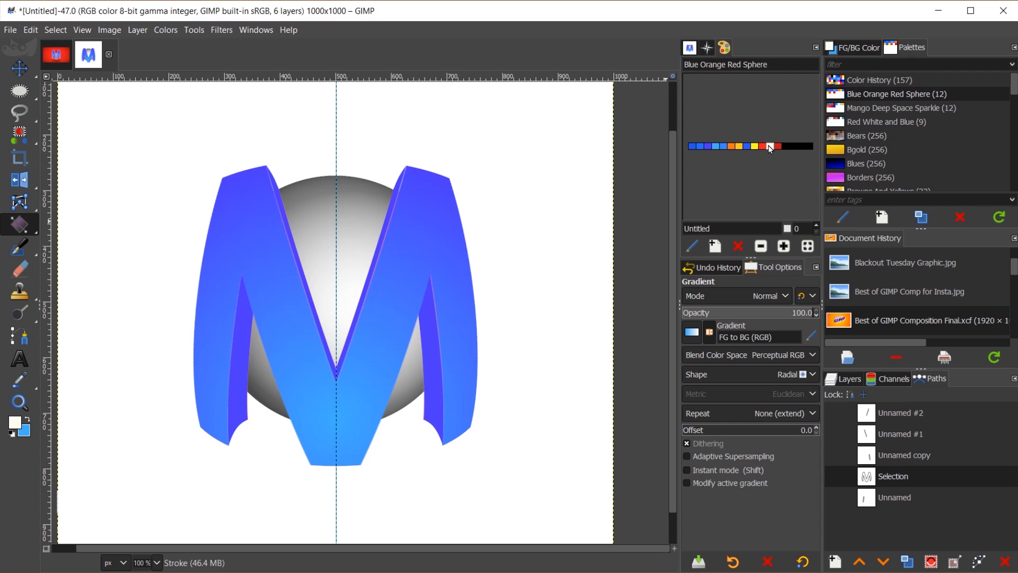
left_click(16, 422)
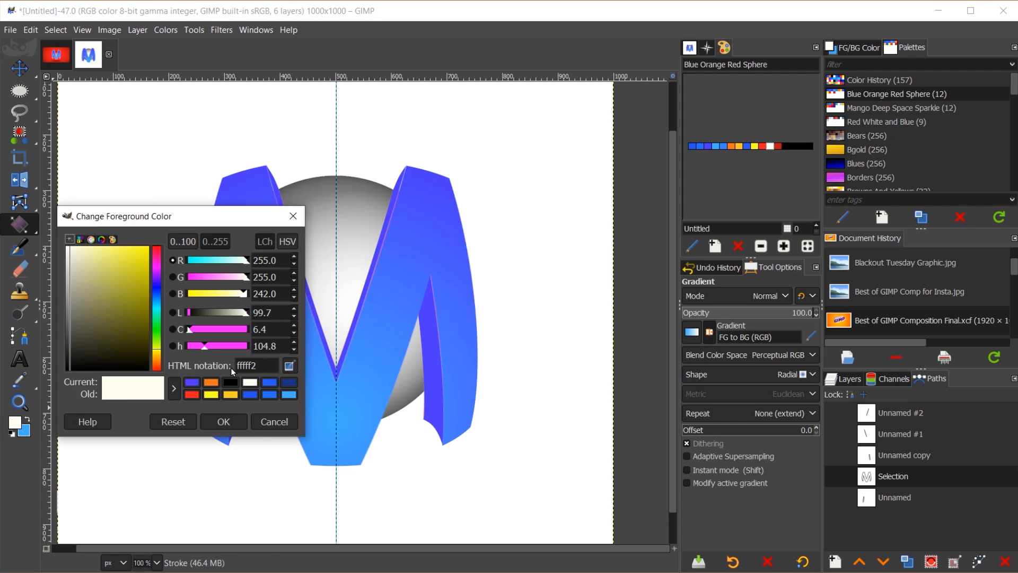
left_click(293, 216)
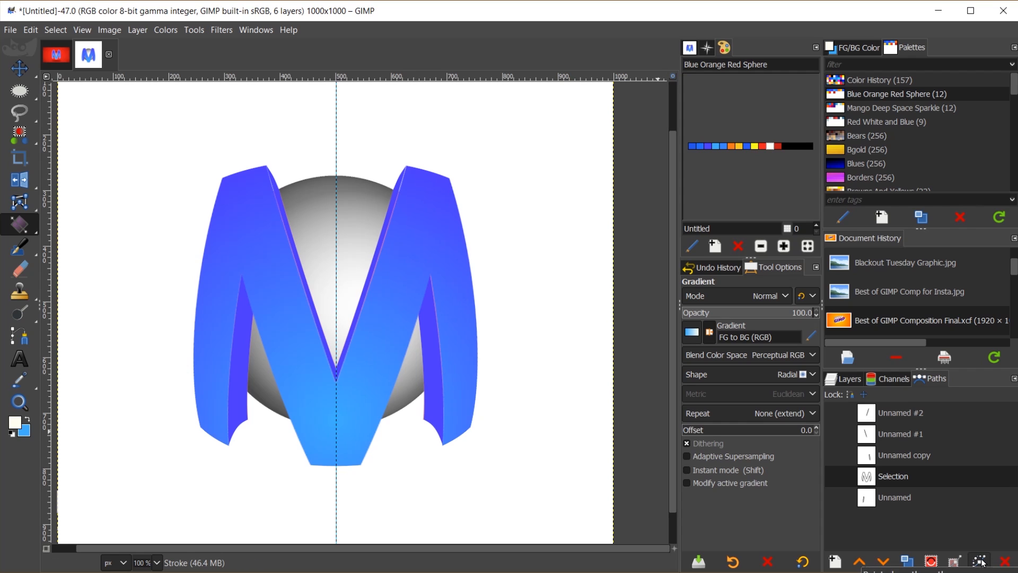
left_click(981, 561)
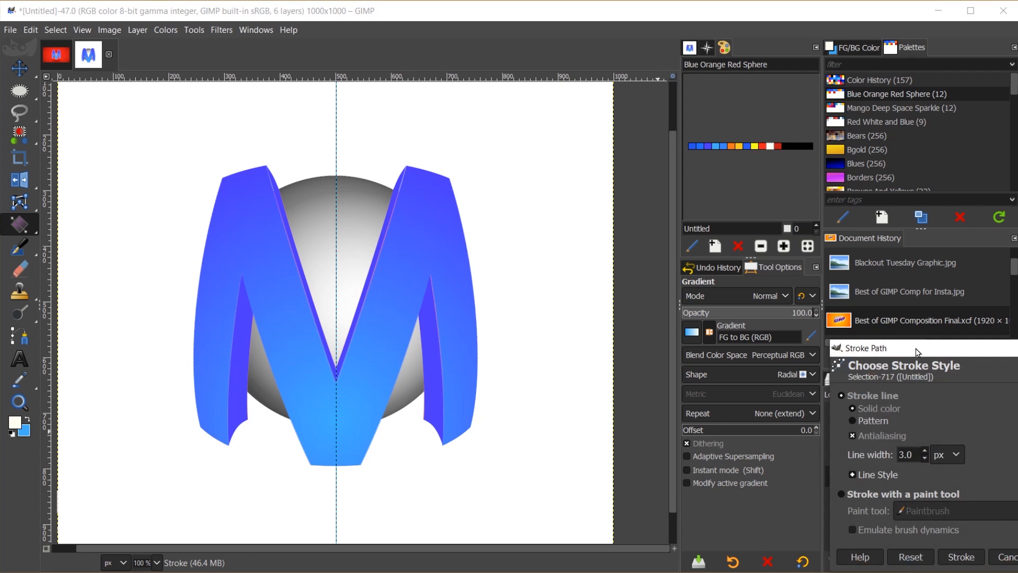
left_click_drag(918, 352, 671, 191)
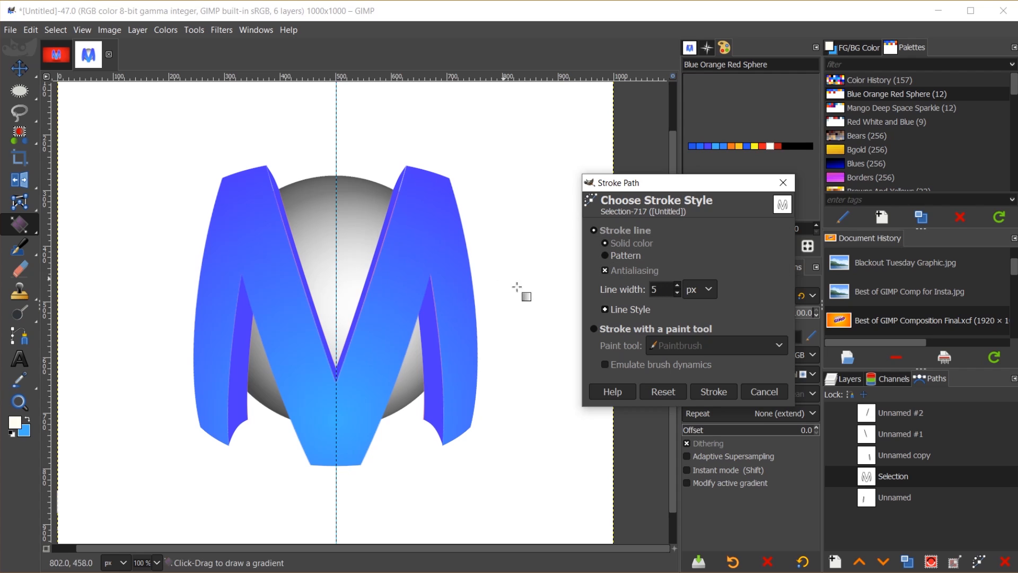
left_click(636, 311)
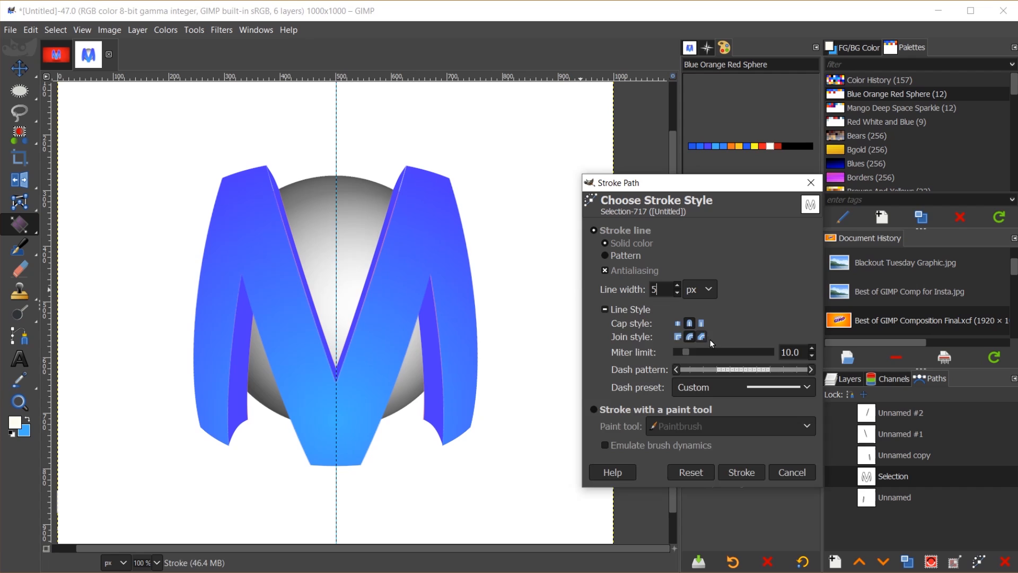
left_click(721, 386)
left_click(728, 408)
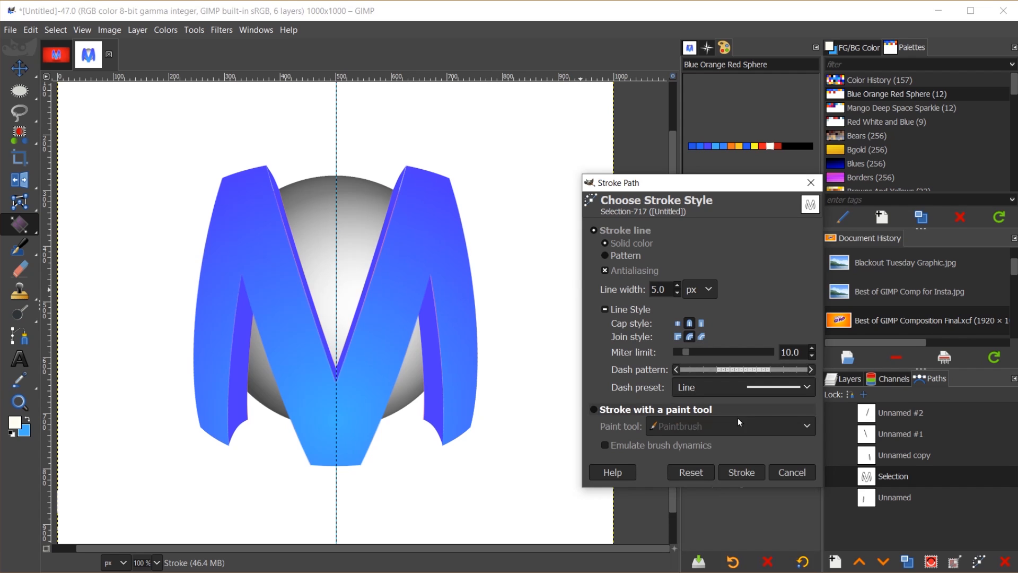
left_click(742, 472)
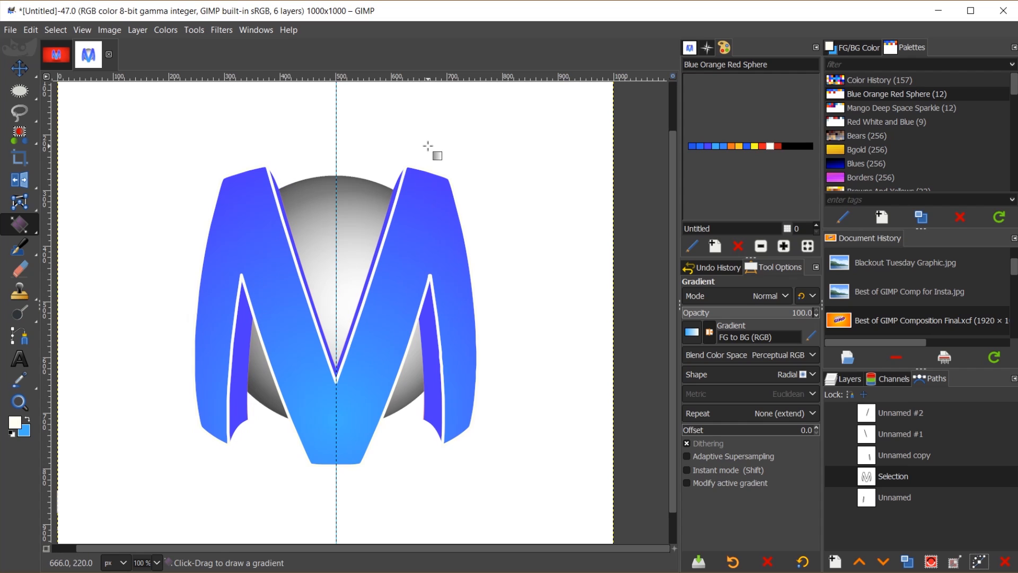
- Create a new transparent layer named Bevel Stroke above the Stroke layer
left_click(851, 380)
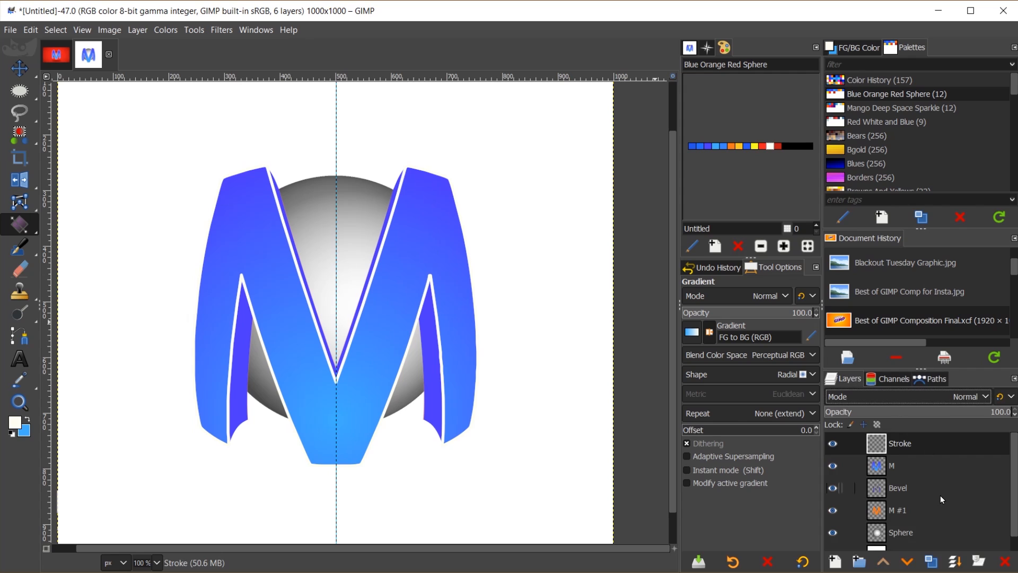
scroll(942, 499, "down", 2)
scroll(942, 499, "up", 2)
left_click(835, 563)
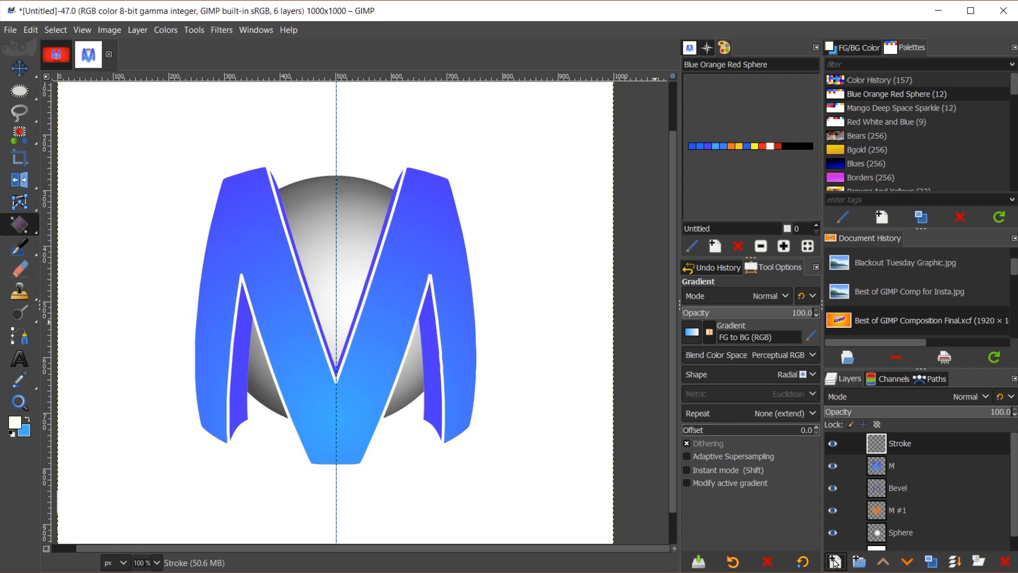
left_click(759, 299)
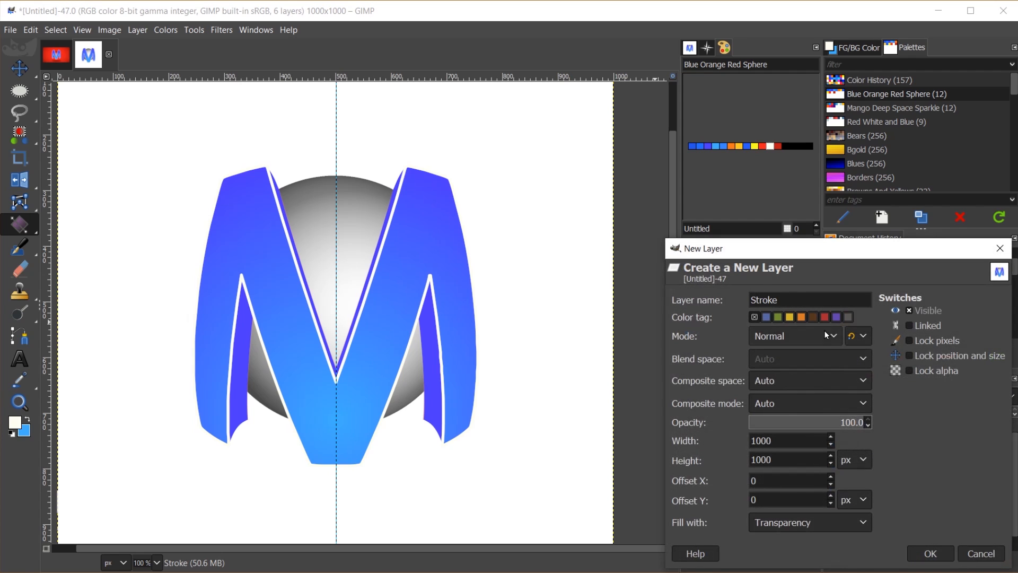
type("Bevel")
left_click(930, 554)
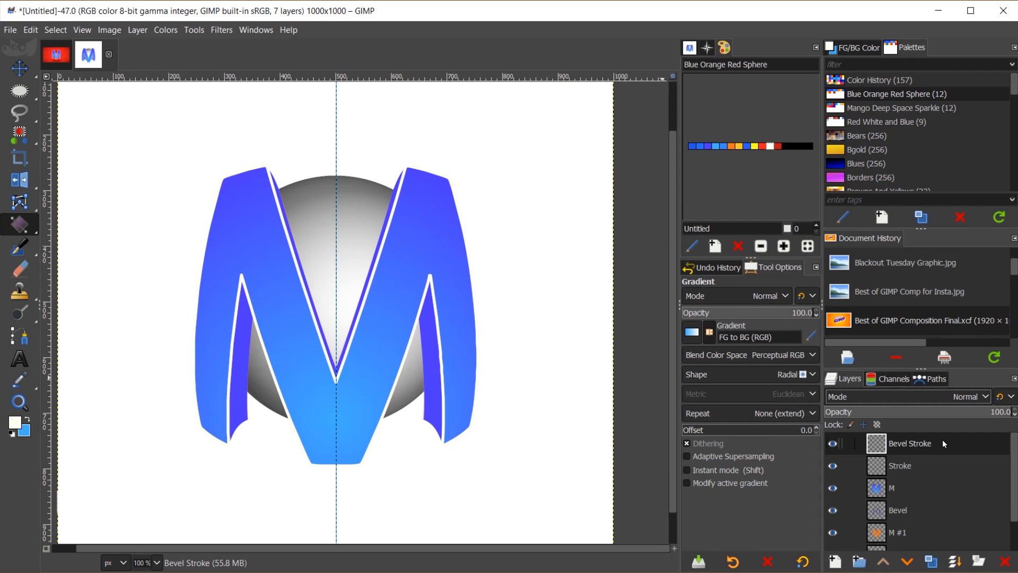
- Combine the paths Unnamed #2, Unnamed #1, Unnamed copy and Unnamed into one selection, convert it to a single path and clear the selection
left_click(935, 379)
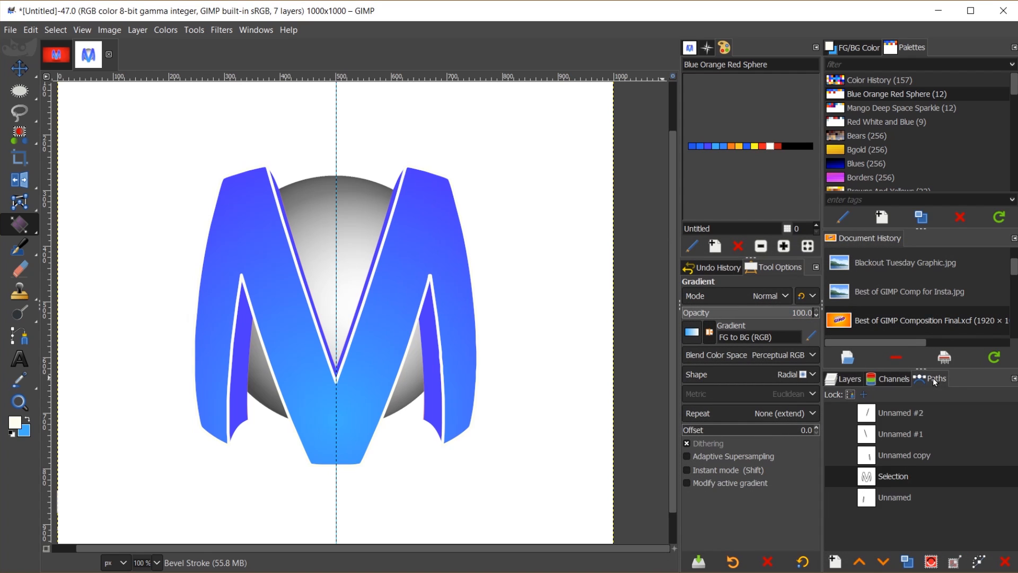
left_click(883, 419)
left_click(932, 565)
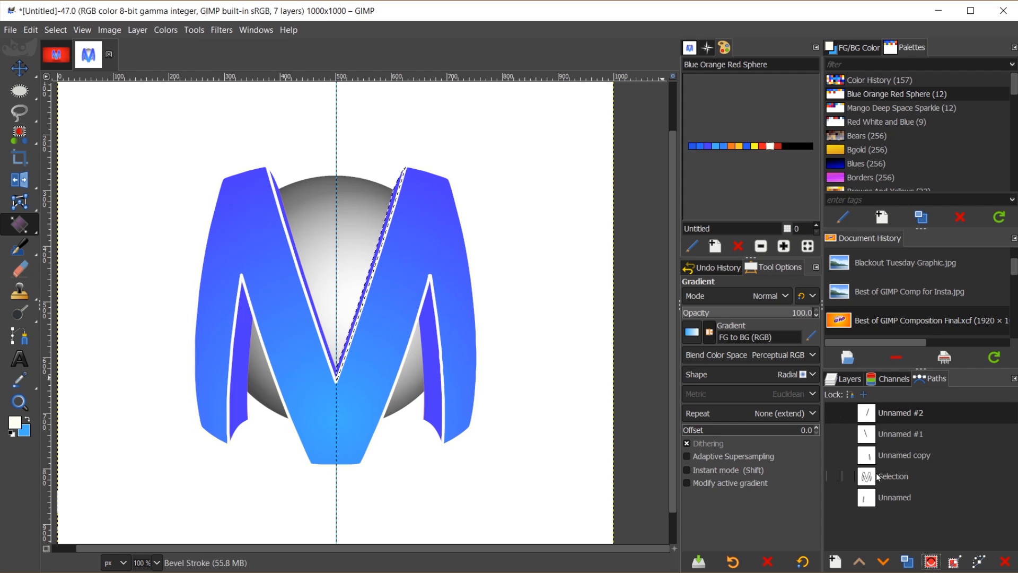
left_click(868, 437)
left_click(932, 565, "shift")
left_click(884, 463)
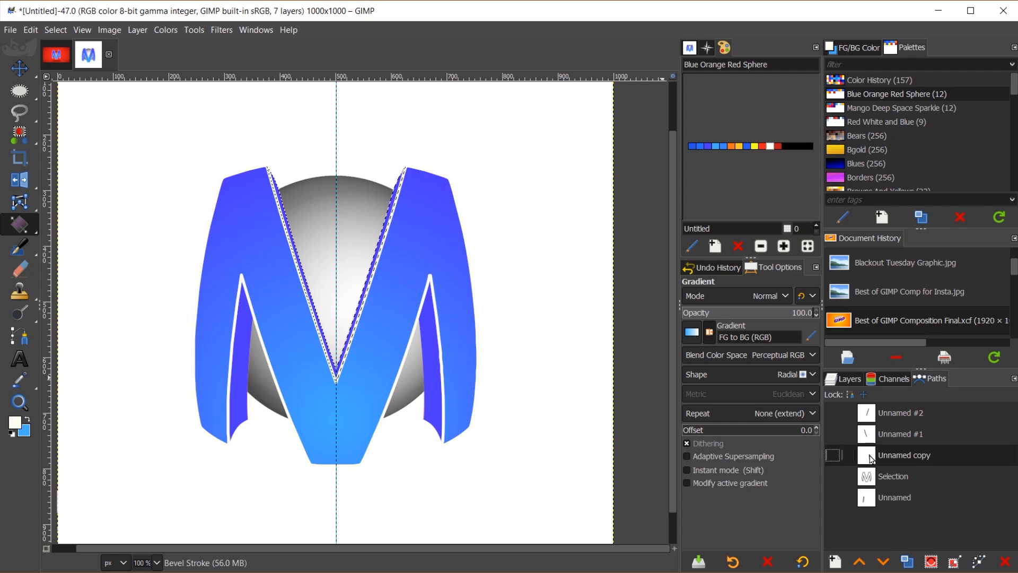
left_click(932, 565, "shift")
left_click(880, 497)
left_click(932, 565, "shift")
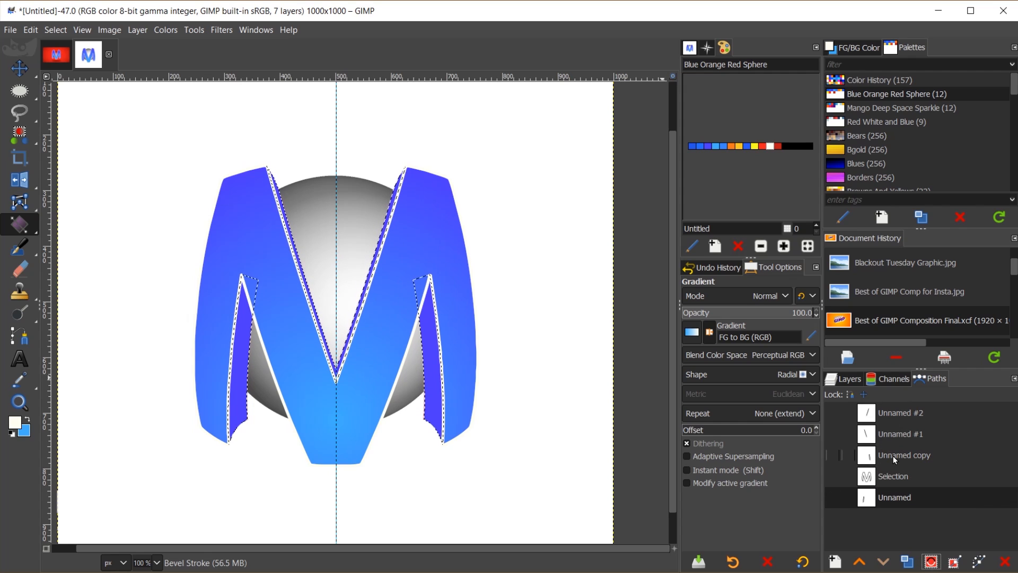
left_click(955, 563)
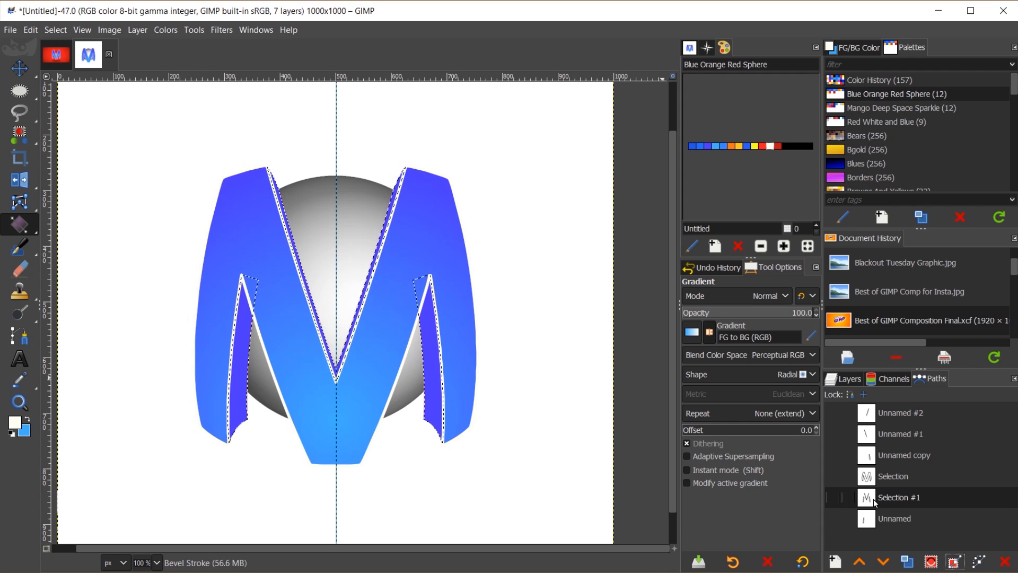
key("ctrl+shift+a")
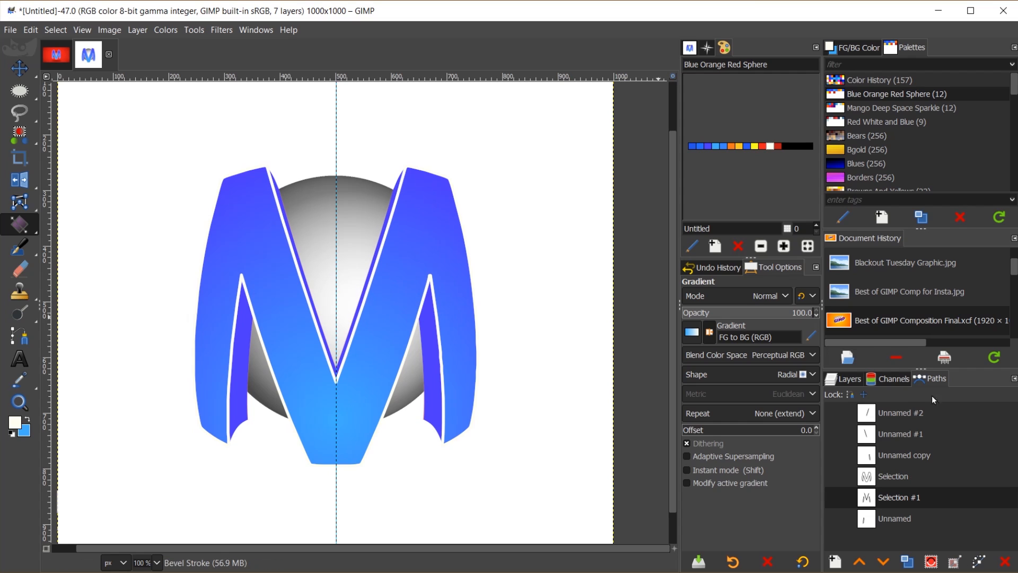
- Stroke the combined bevel path on the Bevel Stroke layer with a 3 px solid off-white line
left_click(980, 562)
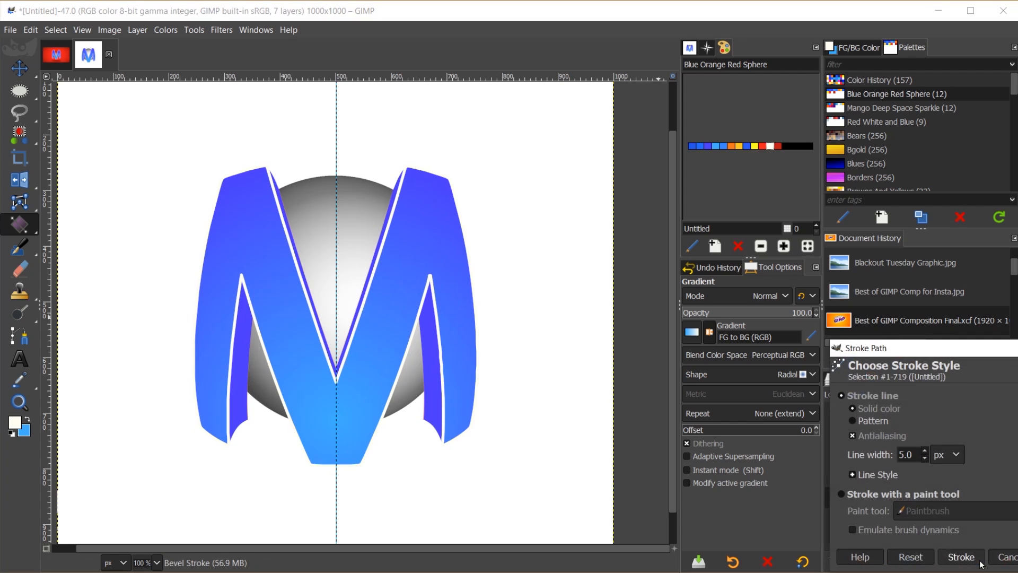
left_click_drag(958, 349, 774, 197)
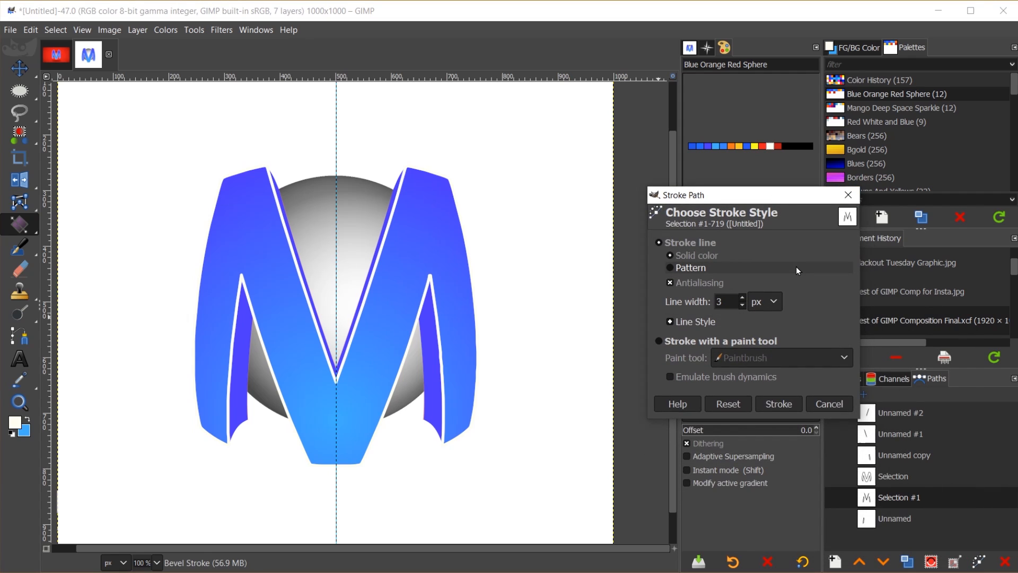
left_click(777, 406)
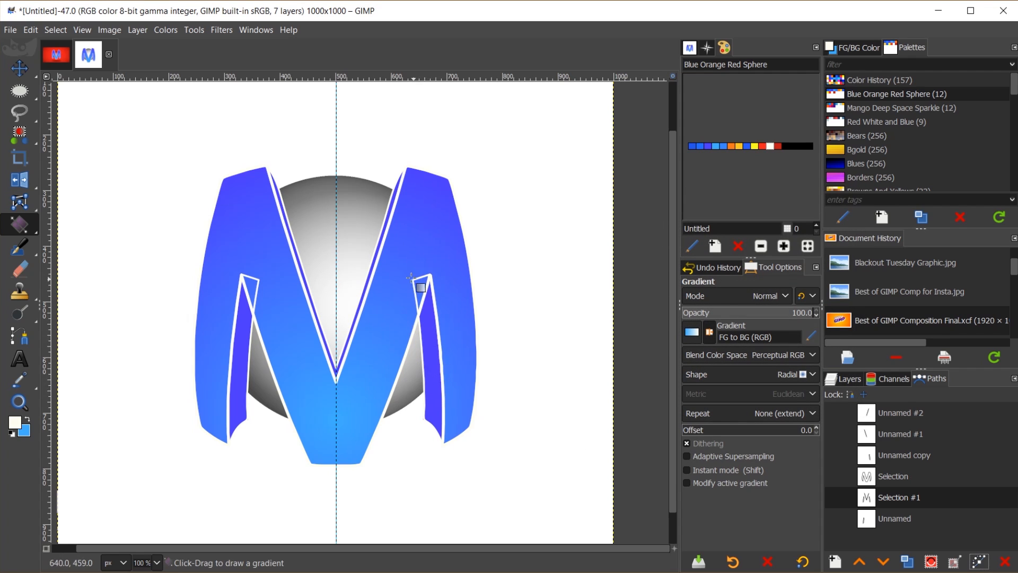
- Move the Bevel Stroke layer directly beneath the M layer and delete the M #1 layer
left_click(847, 379)
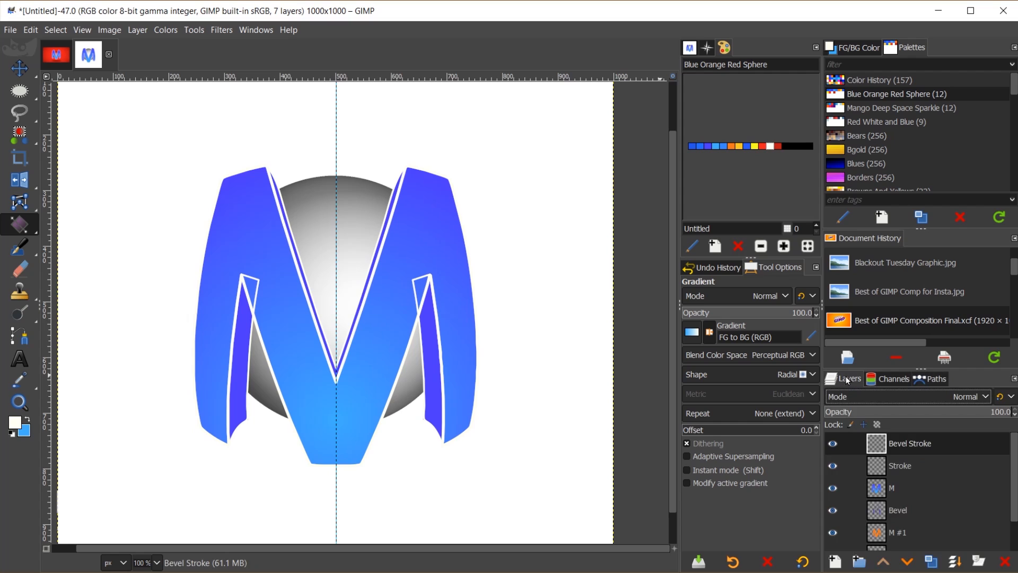
left_click_drag(883, 448, 890, 497)
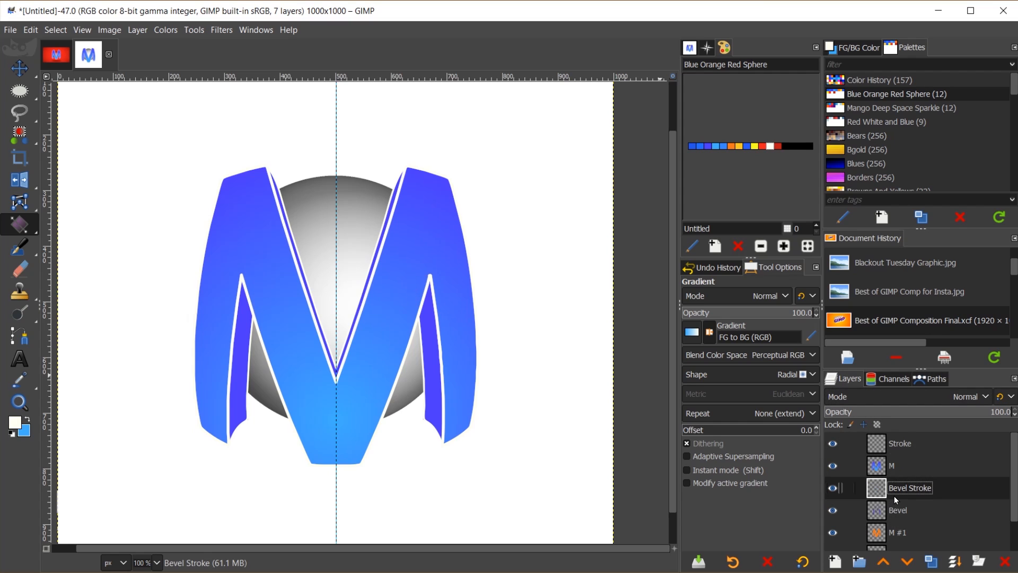
left_click(901, 532)
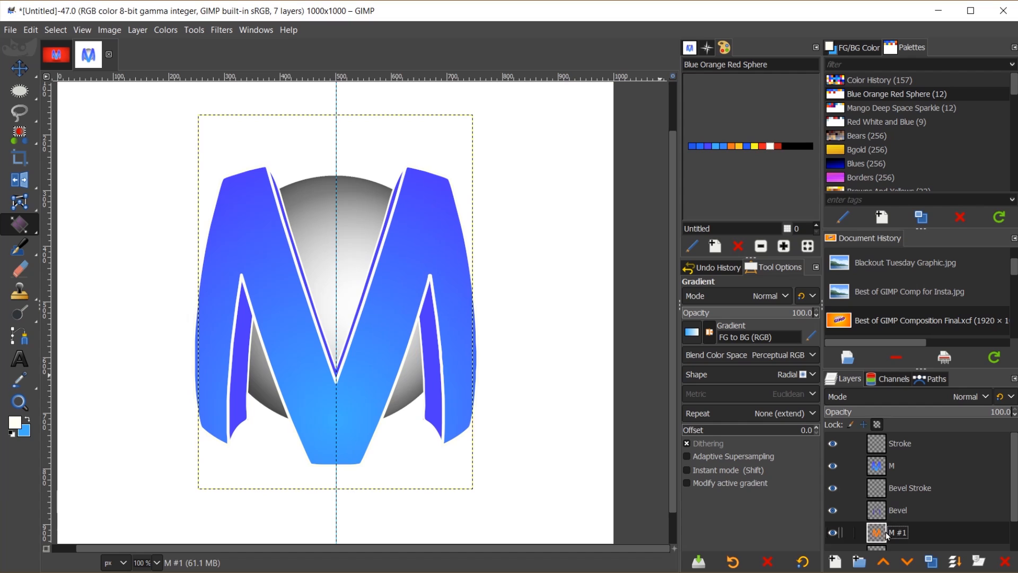
left_click(1005, 562)
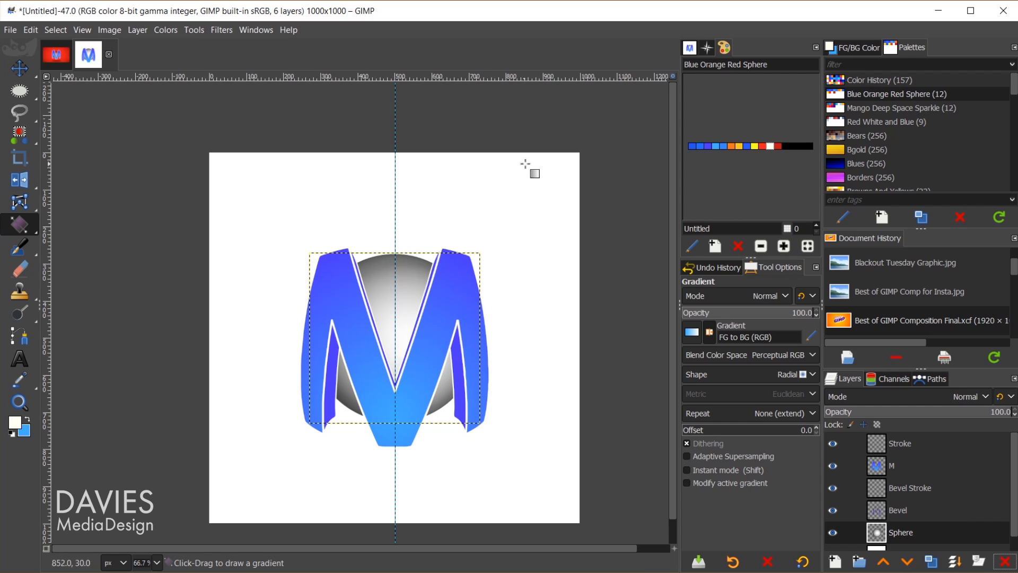
- Colorize the Sphere layer with the palette's bright red, reducing the red channel so the colour is a3201e
left_click(878, 534)
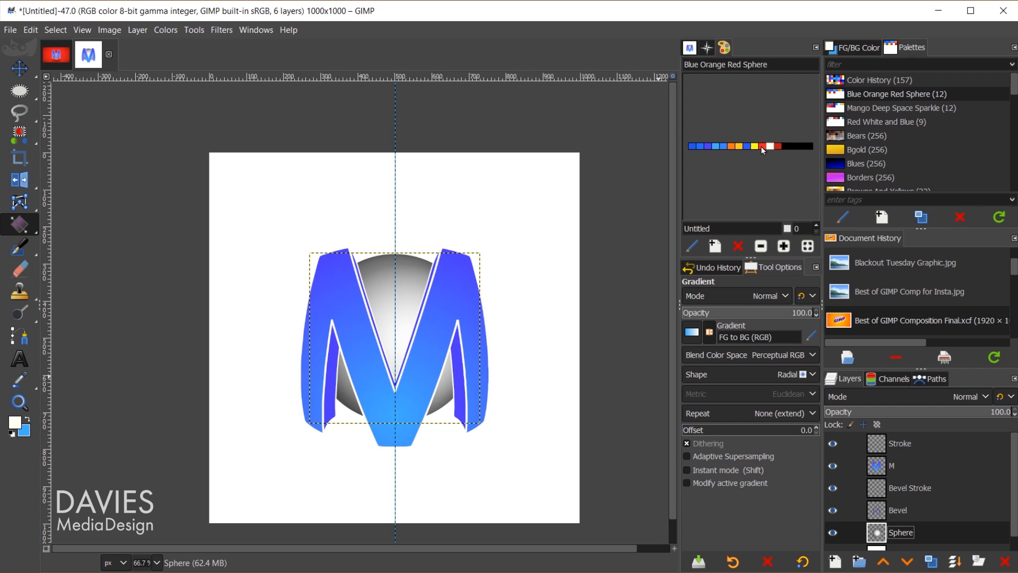
left_click(762, 147)
left_click(166, 30)
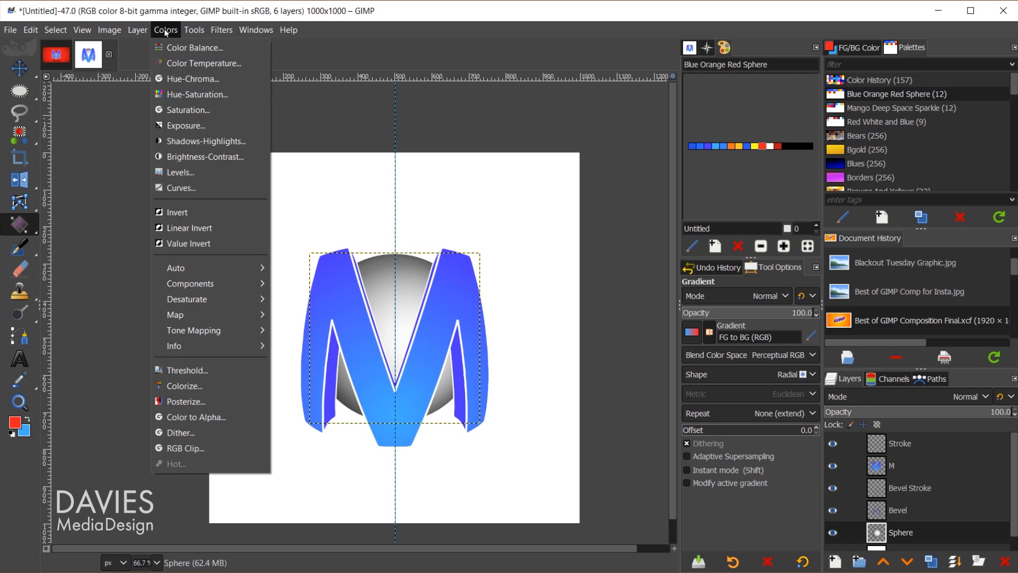
left_click(193, 388)
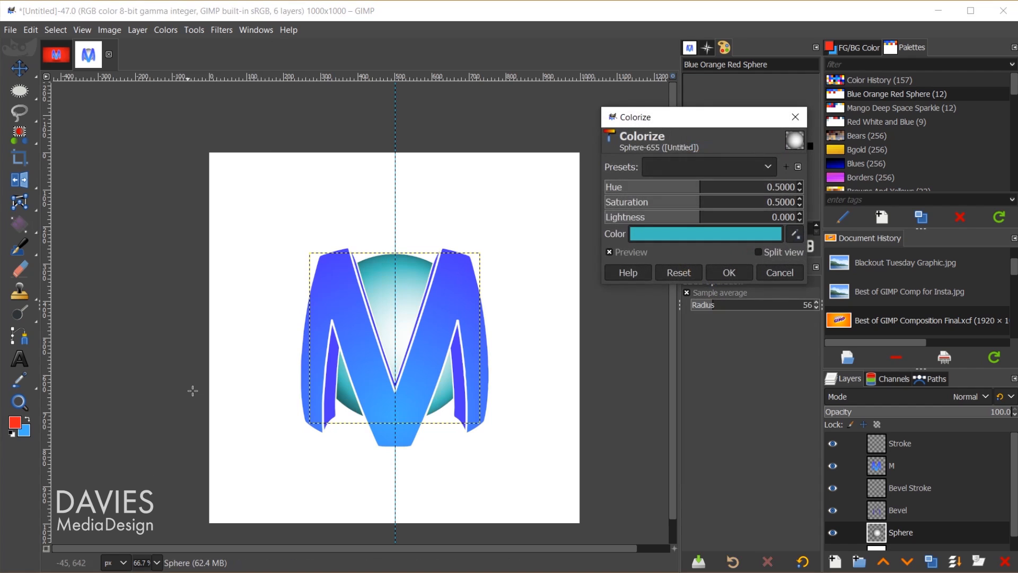
left_click(669, 232)
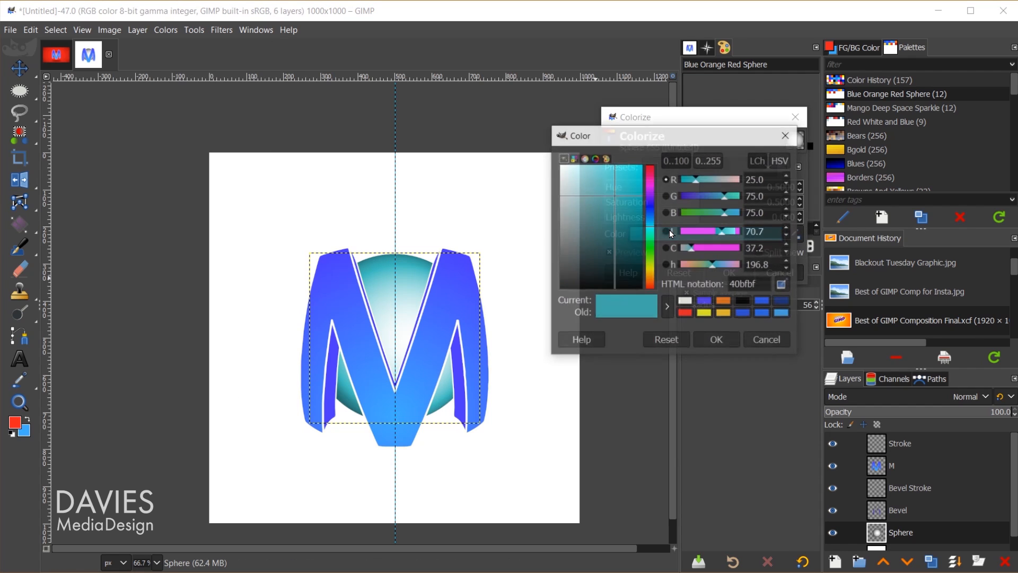
left_click(683, 314)
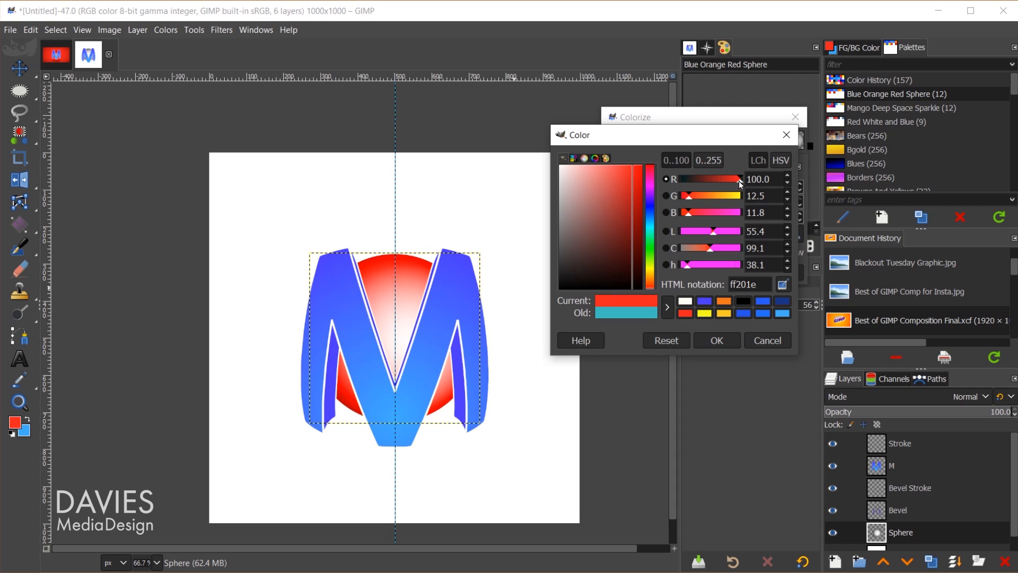
left_click_drag(741, 181, 721, 188)
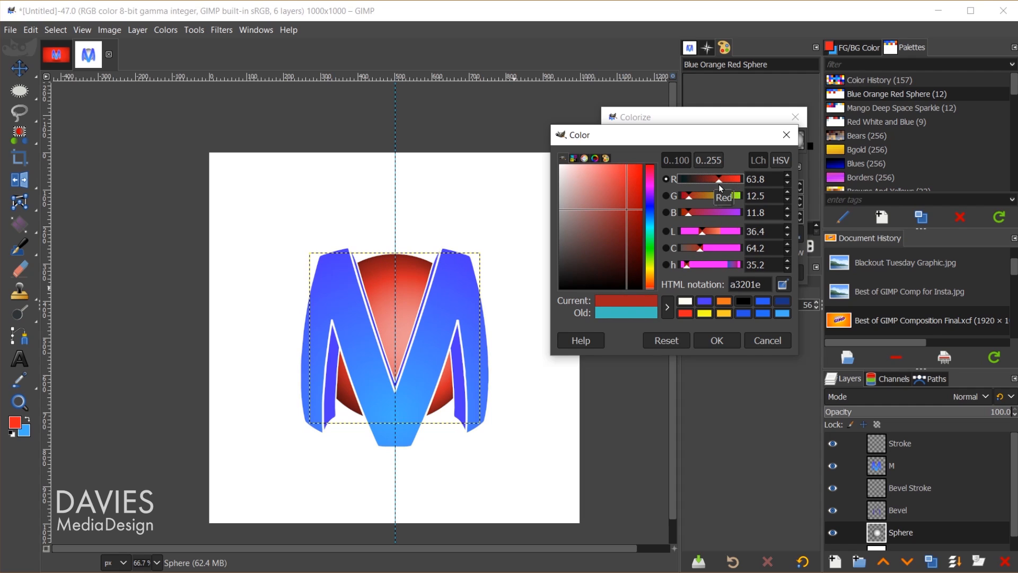
left_click(729, 341)
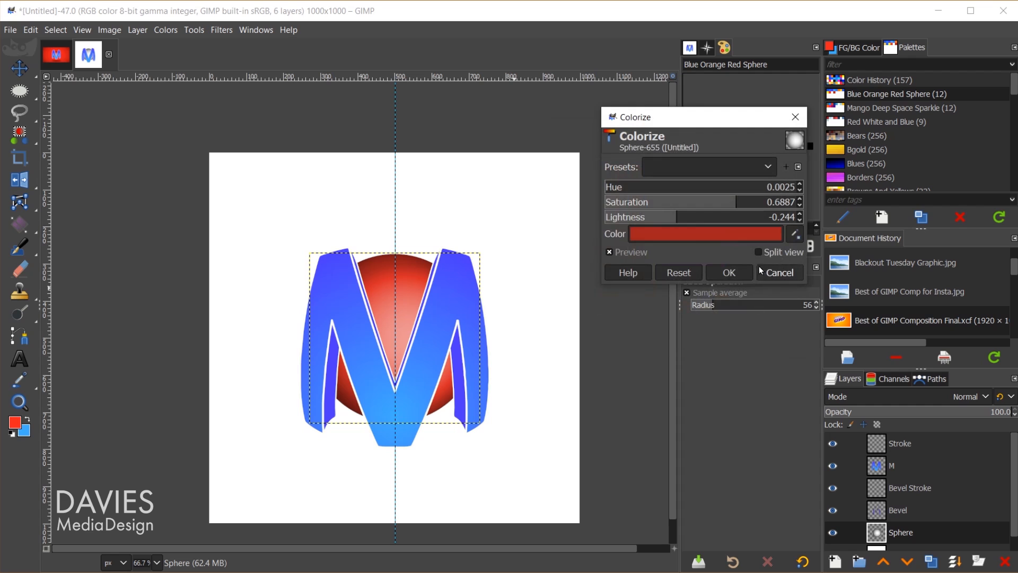
left_click(731, 272)
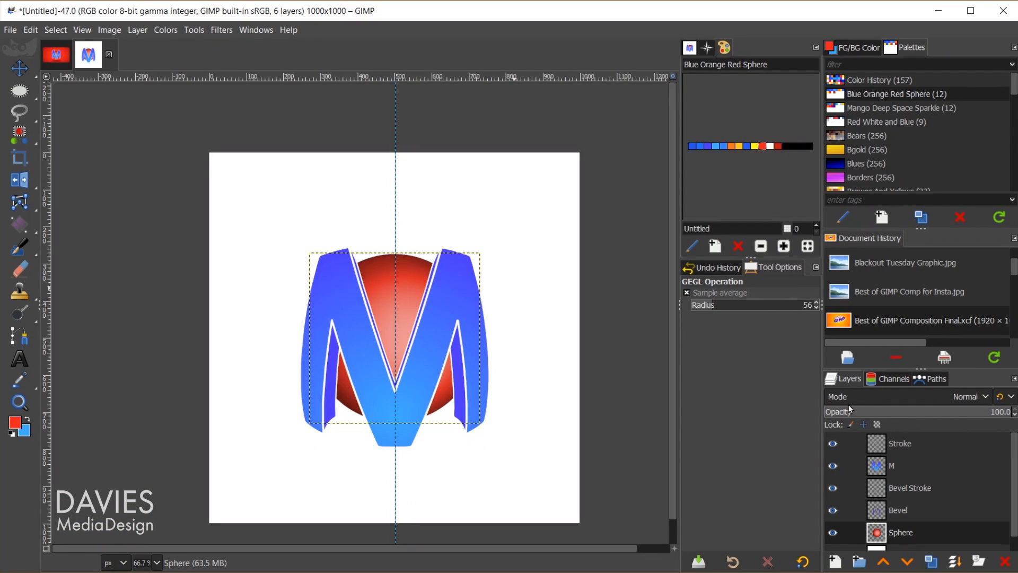
- Make the Background layer active and remove the vertical guide by moving it off the canvas with the Move tool in layer mode
scroll(893, 477, "down", 1)
left_click(884, 542)
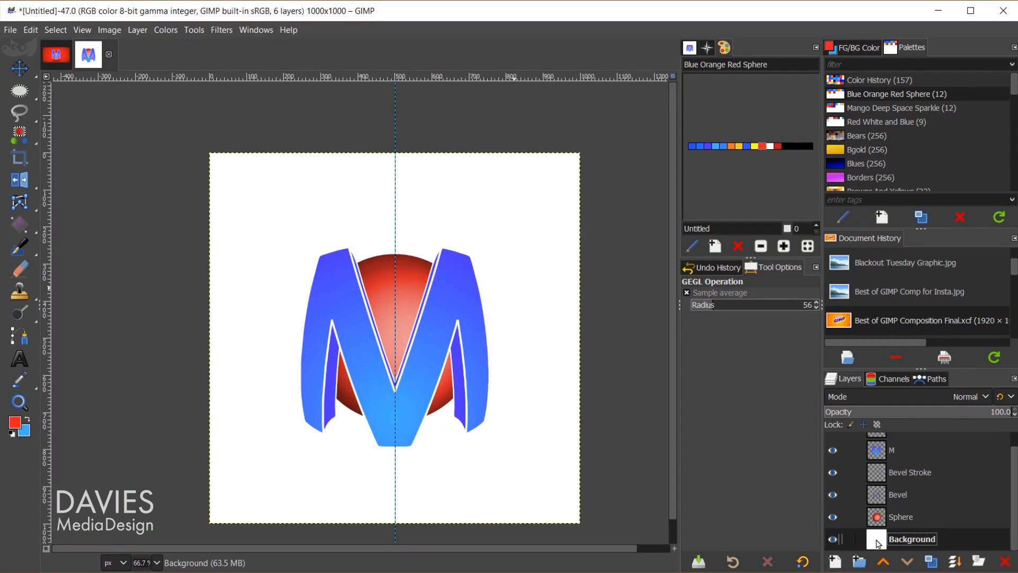
key("m")
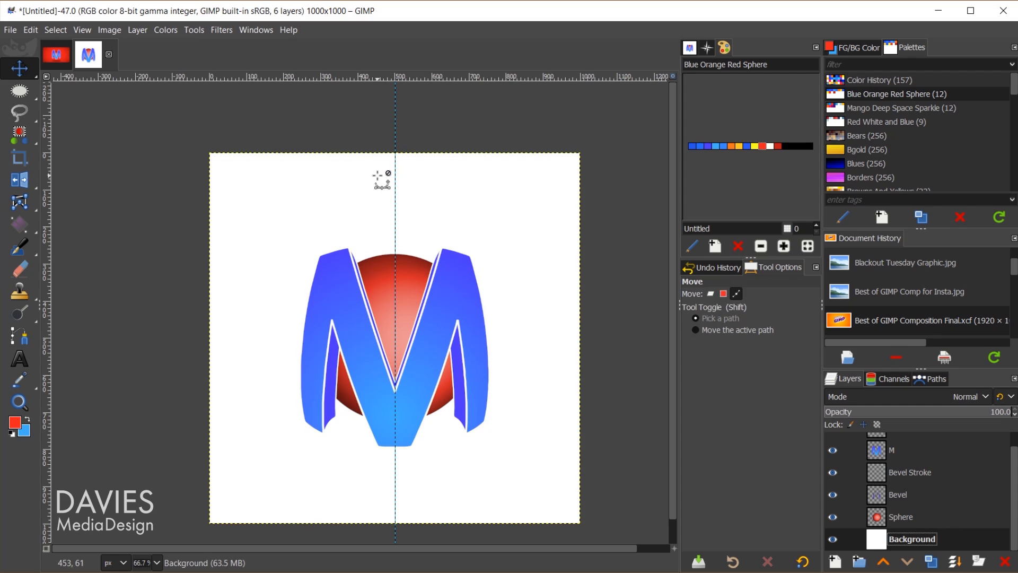
left_click(711, 293)
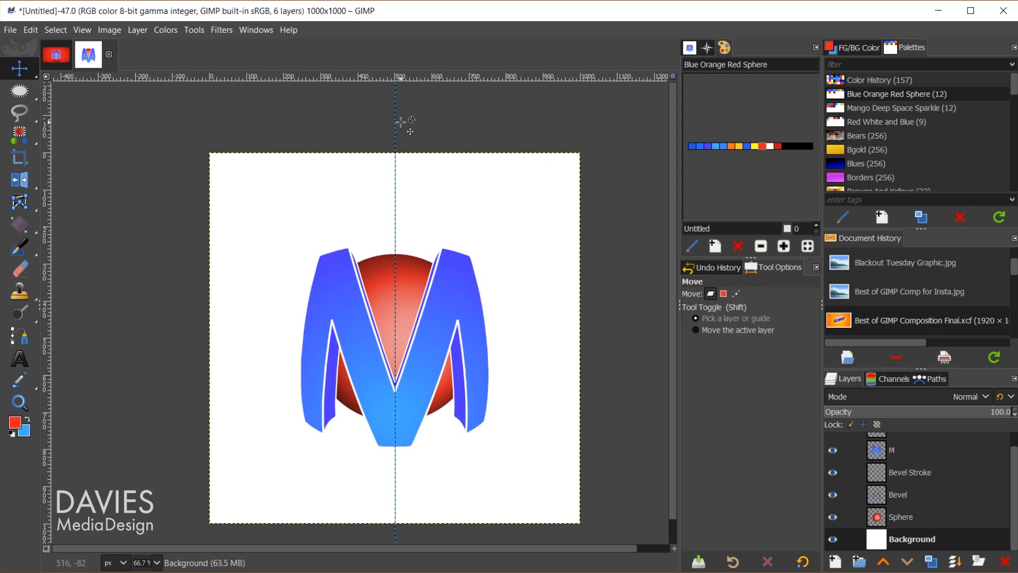
left_click_drag(401, 122, 621, 127)
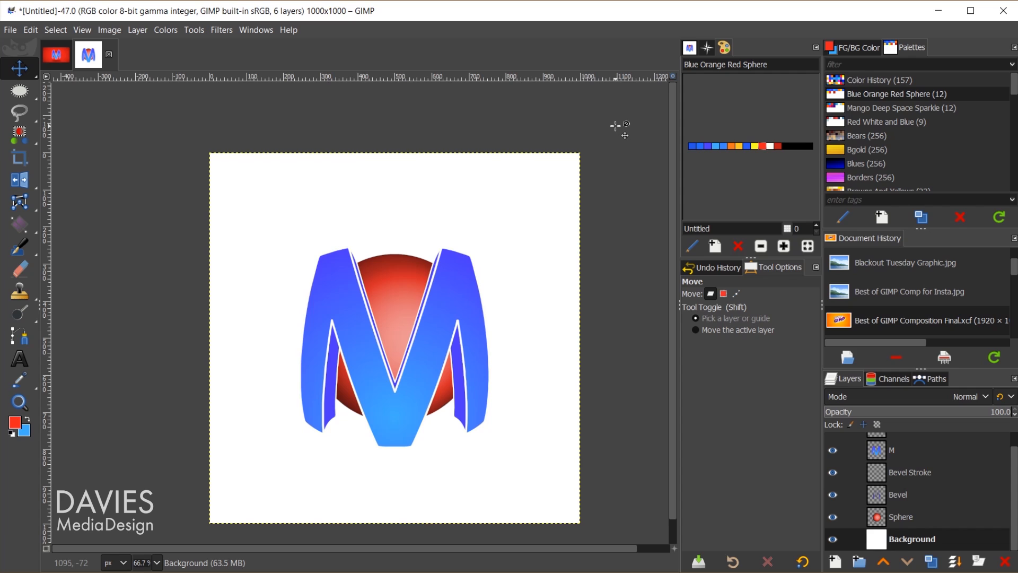
- Add two guides by percent, one vertical and one horizontal, both at 50%
left_click(113, 31)
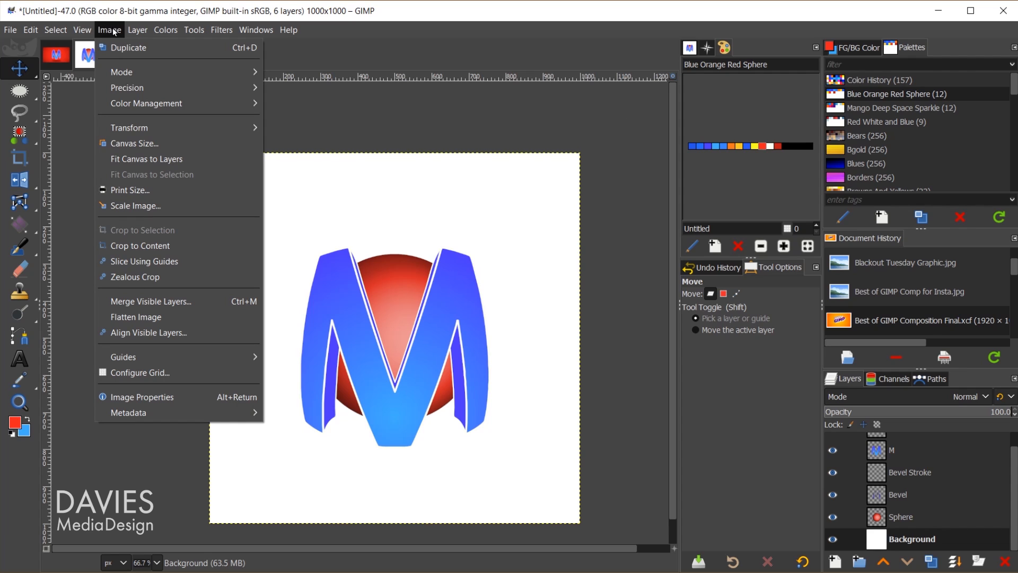
mouse_move(160, 357)
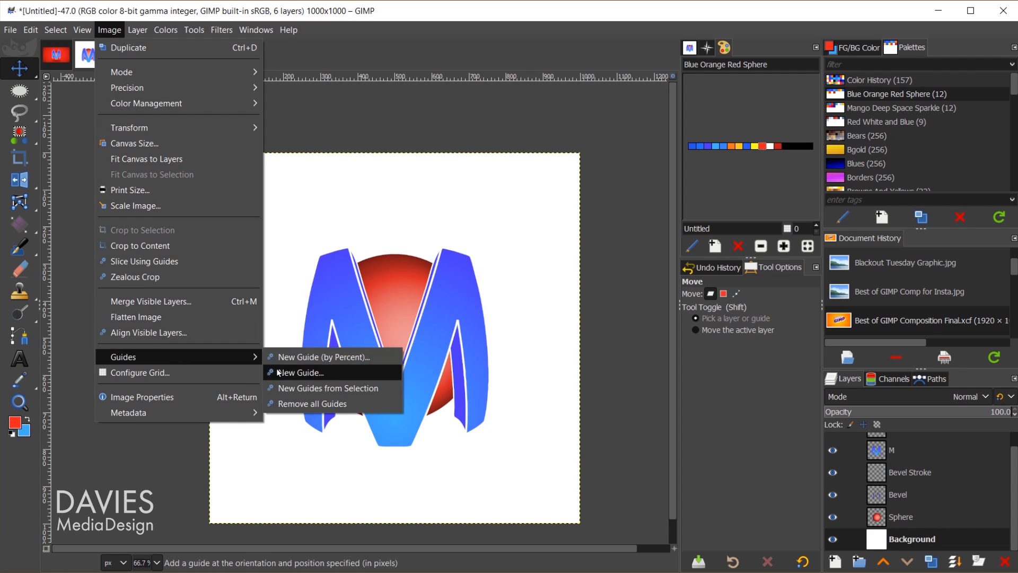
left_click(300, 358)
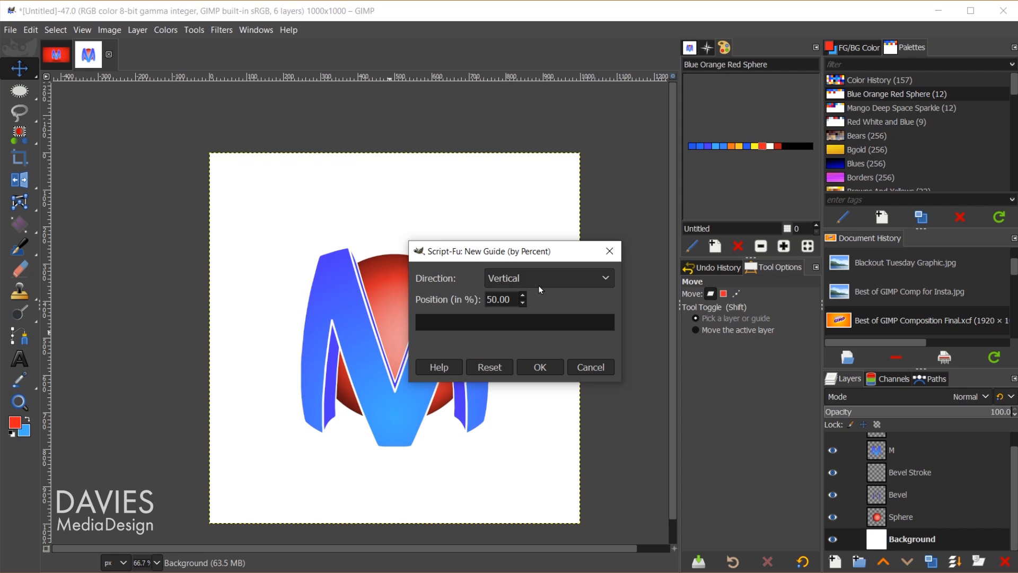
left_click(540, 367)
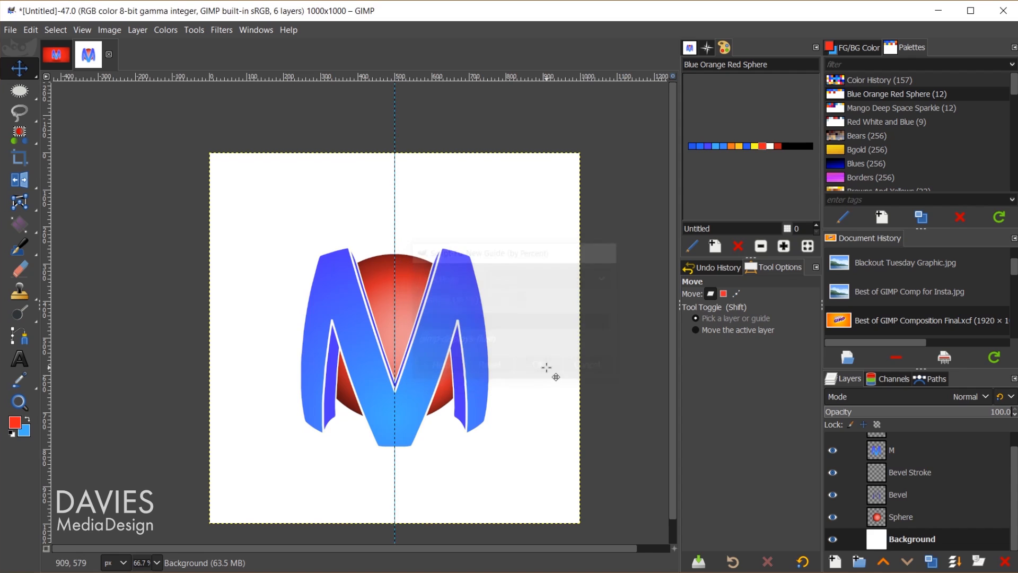
left_click(109, 31)
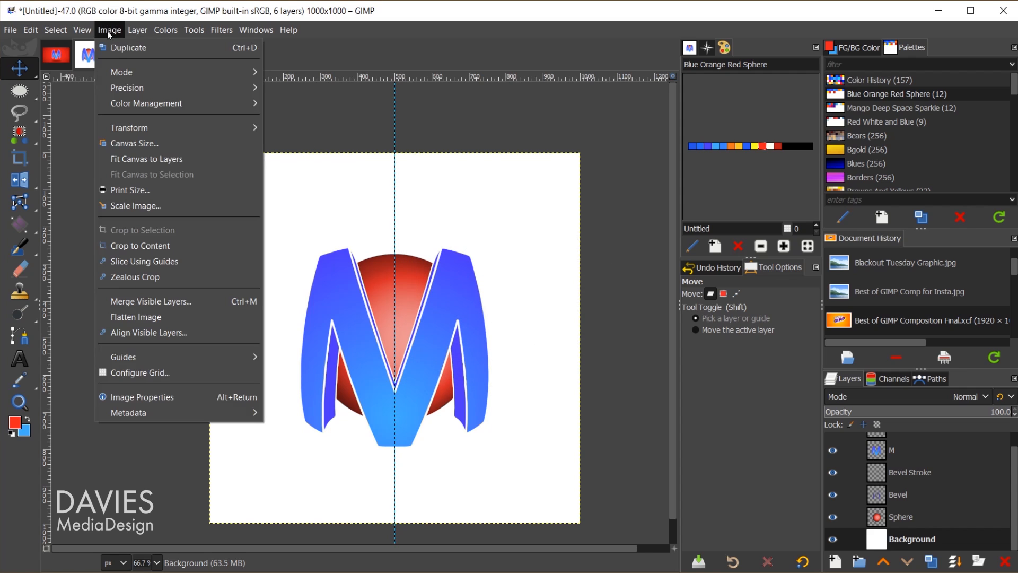
mouse_move(239, 357)
left_click(300, 357)
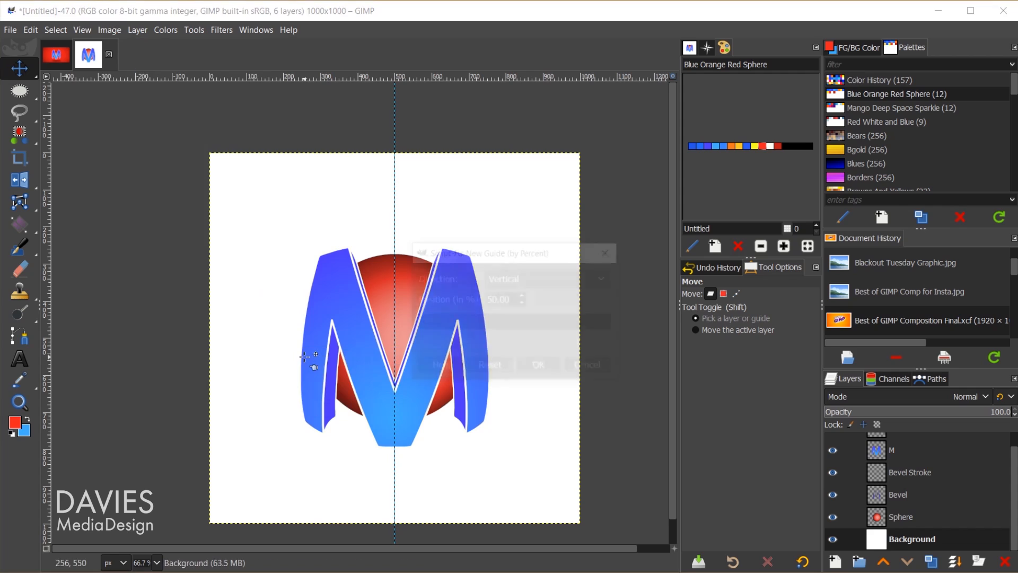
left_click(527, 278)
left_click(534, 260)
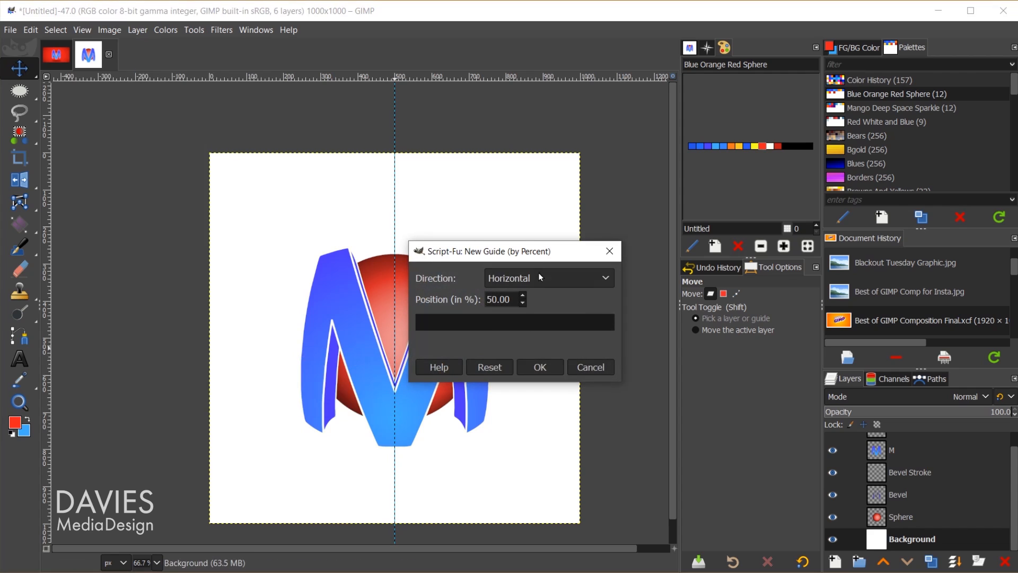
left_click(540, 367)
- Draw a radial FG to BG gradient on the Background layer from the guides' intersection to the canvas's lower-right corner, using the palette's bright and dark reds
key("g")
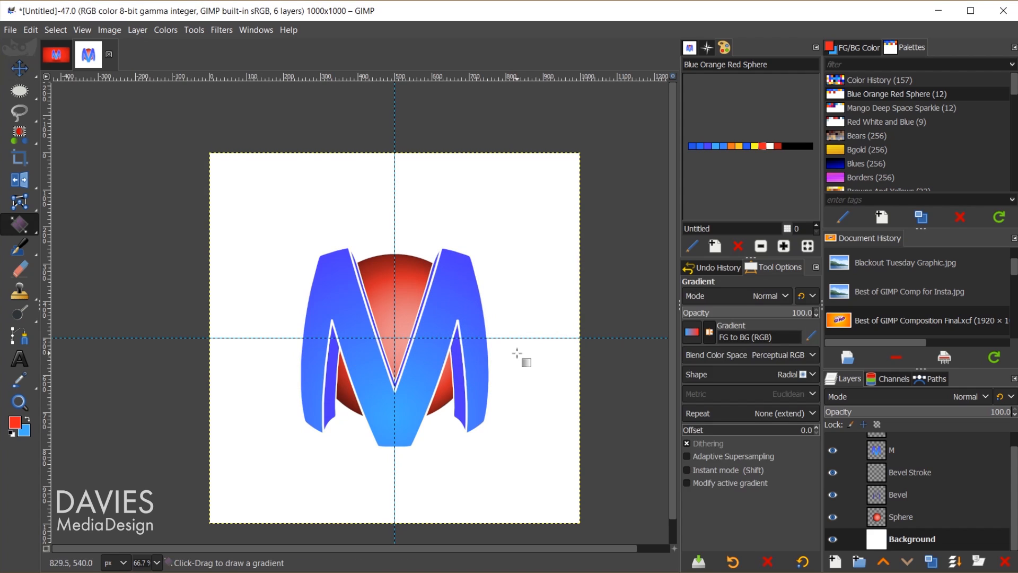
left_click(763, 147)
left_click(778, 148, "ctrl")
left_click_drag(394, 337, 579, 522)
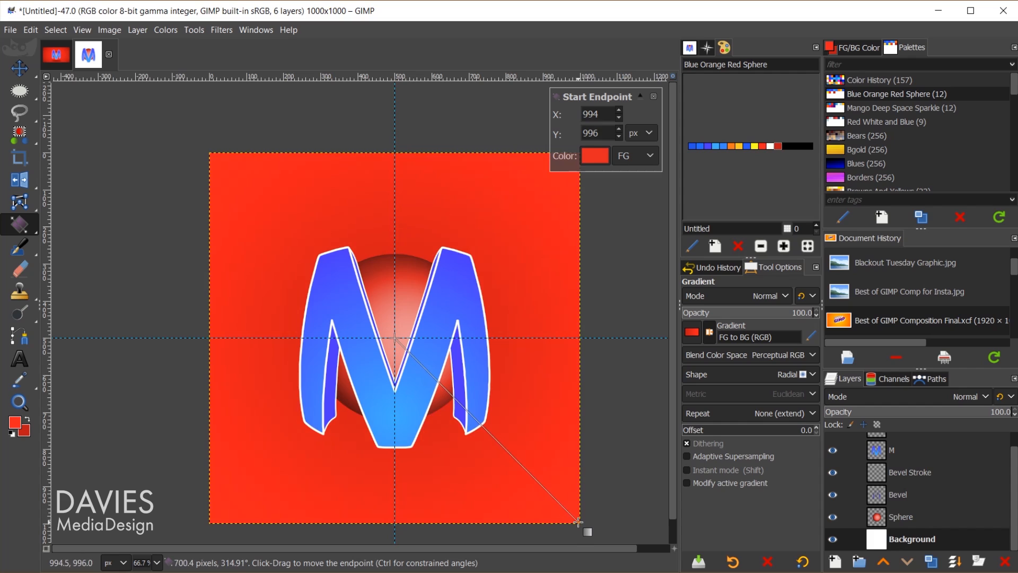
- Reverse the background gradient so bright red is at the centre, shift its midpoint slightly towards the corner and apply it
left_click(709, 339)
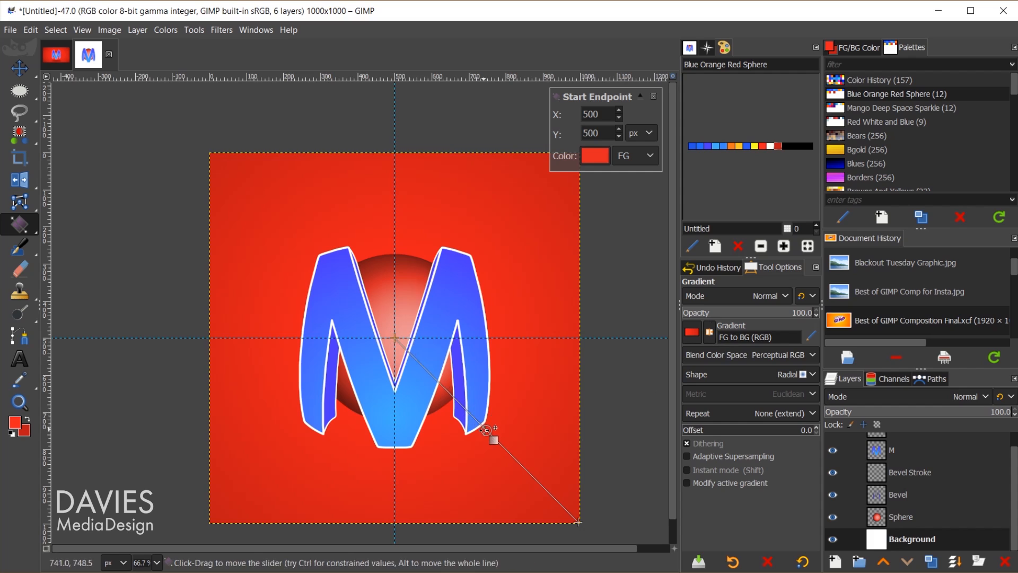
left_click_drag(486, 430, 505, 460)
key("Return")
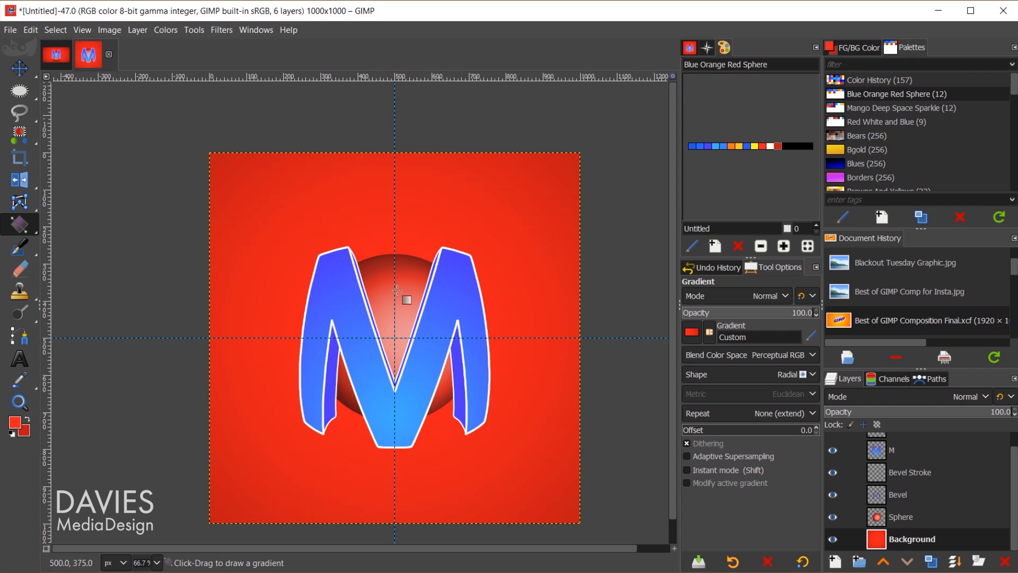
- Create a new transparent layer named Shadow above the Stroke layer
scroll(924, 456, "up", 1)
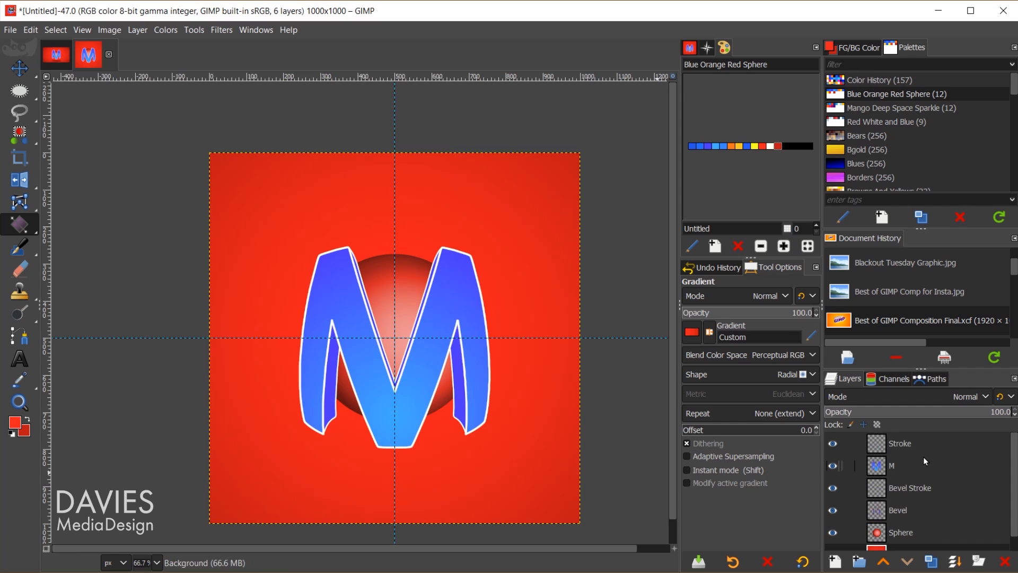
left_click(883, 441)
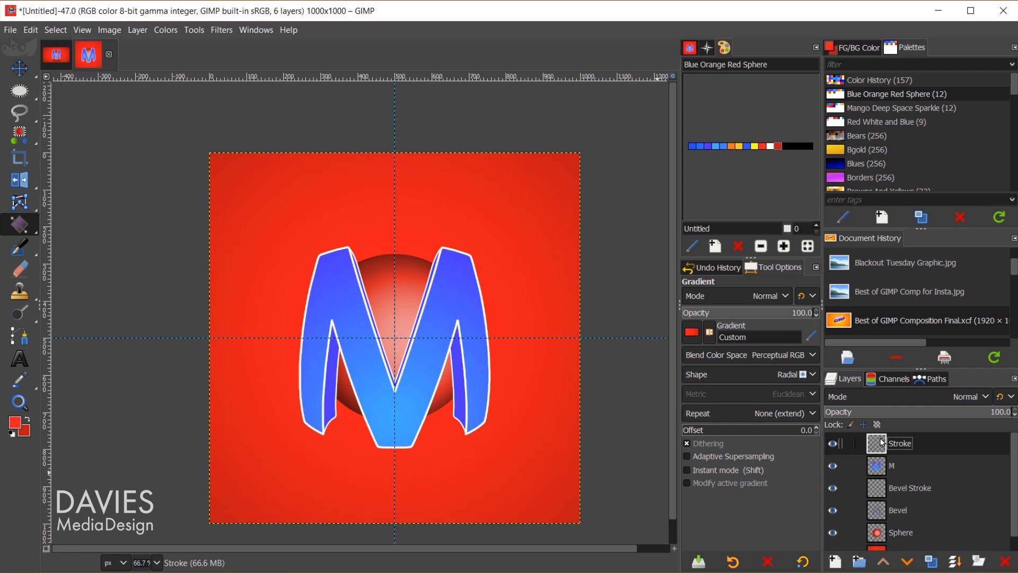
left_click(836, 562)
type("Sha")
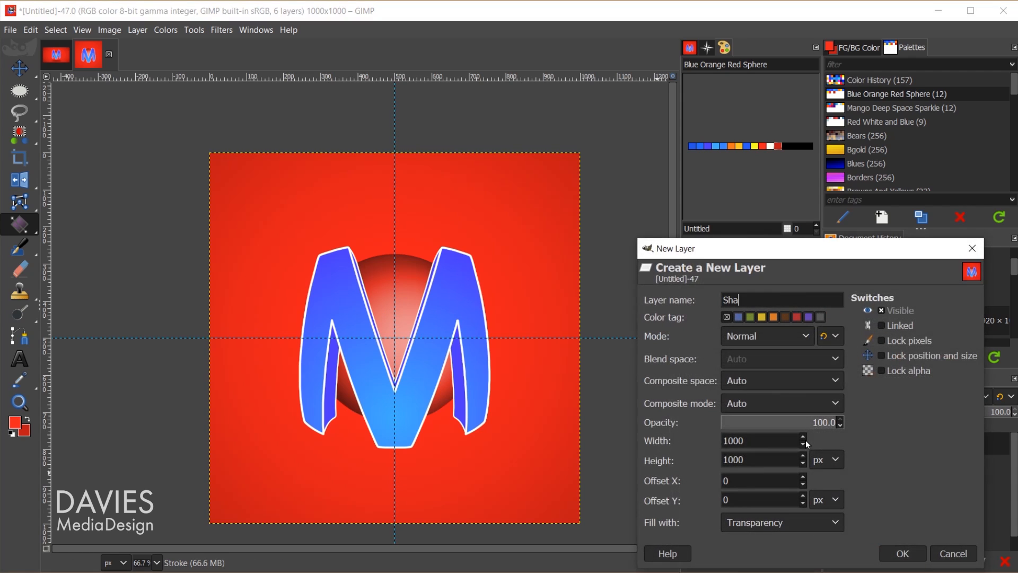
type("dow")
key("Return")
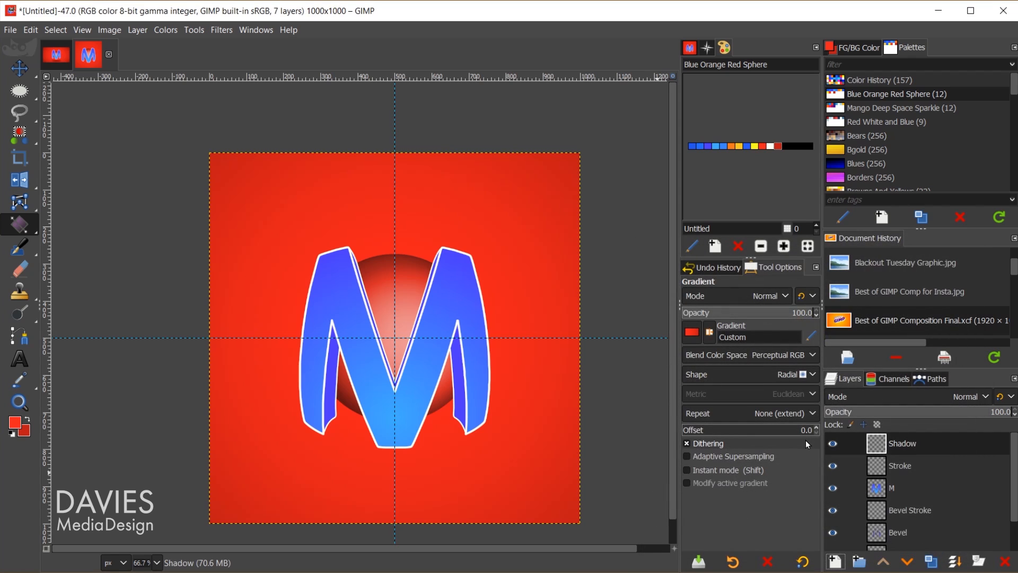
- Draw an elliptical selection about 546 by 70 px below the M, centred on the vertical guide near the canvas's lower edge
left_click(19, 91)
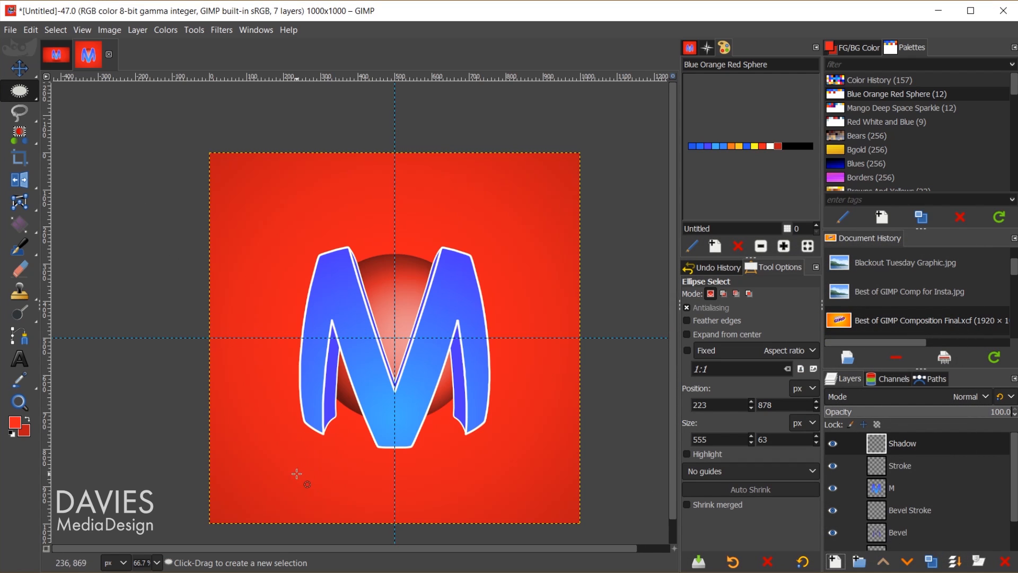
left_click_drag(296, 469, 498, 495)
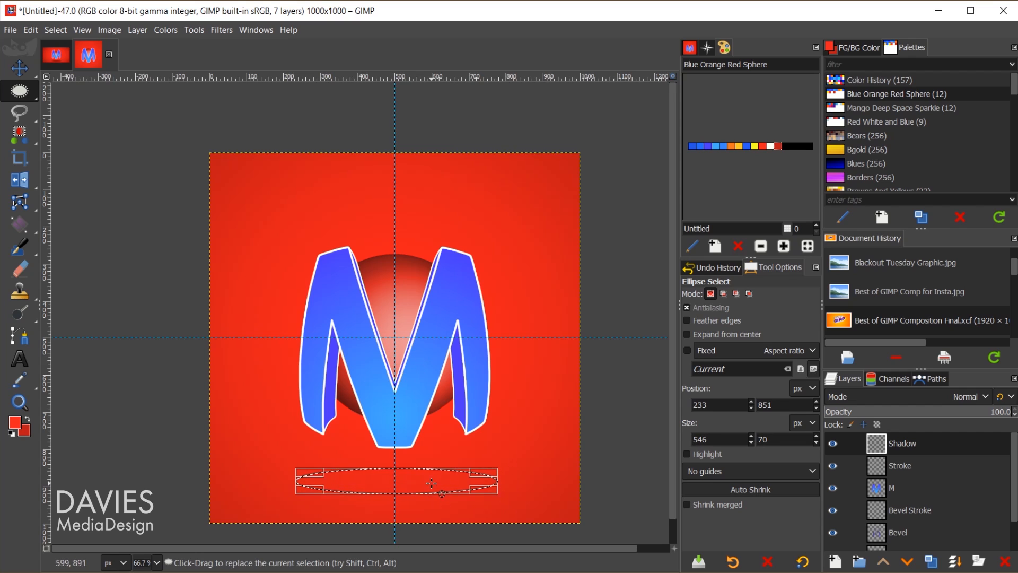
left_click_drag(430, 480, 422, 483)
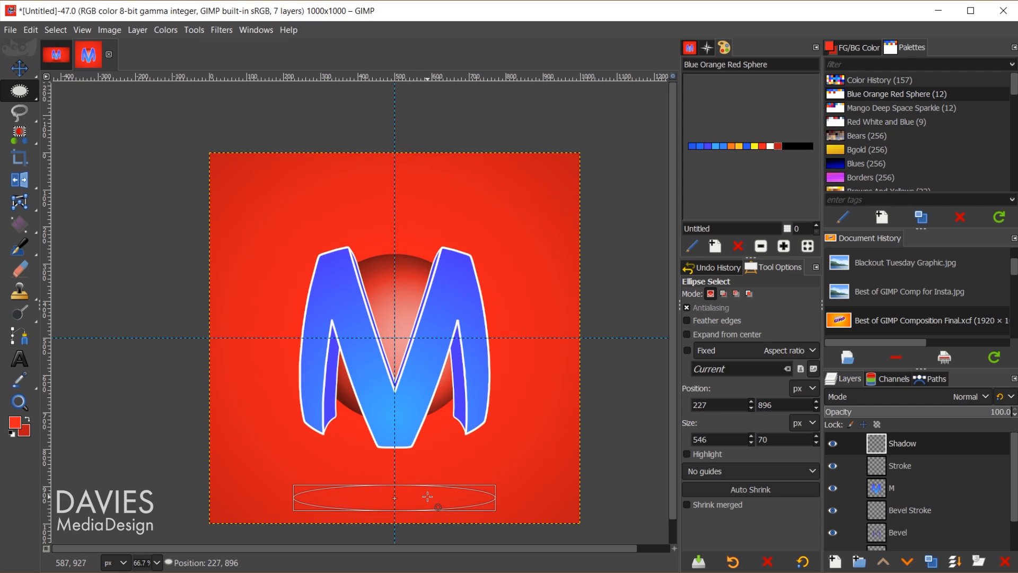
left_click_drag(427, 496, 427, 496)
- Reset the colours to default black and white, fill the ellipse with black on the Shadow layer, and deselect
key("shift+b")
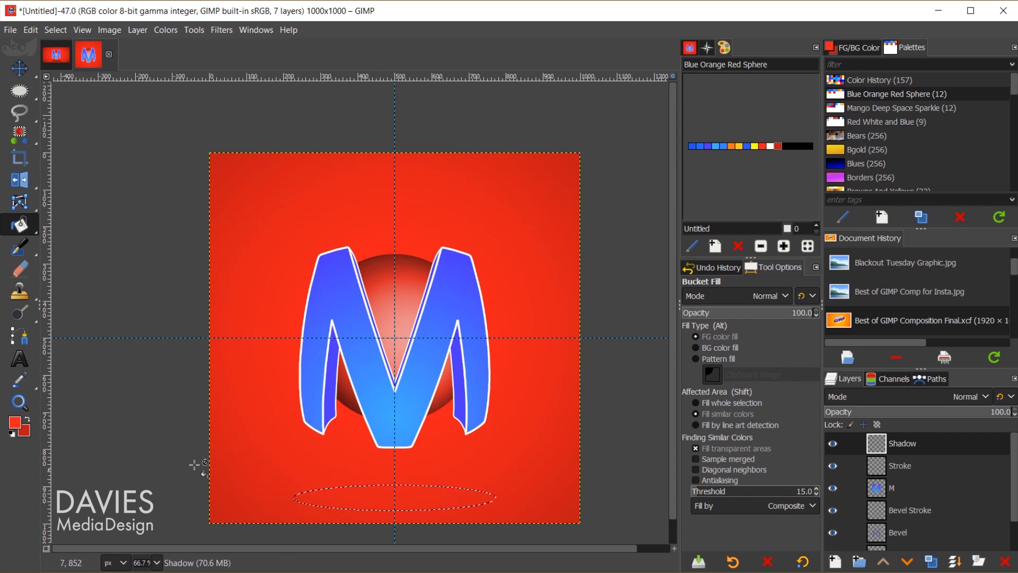
left_click(12, 434)
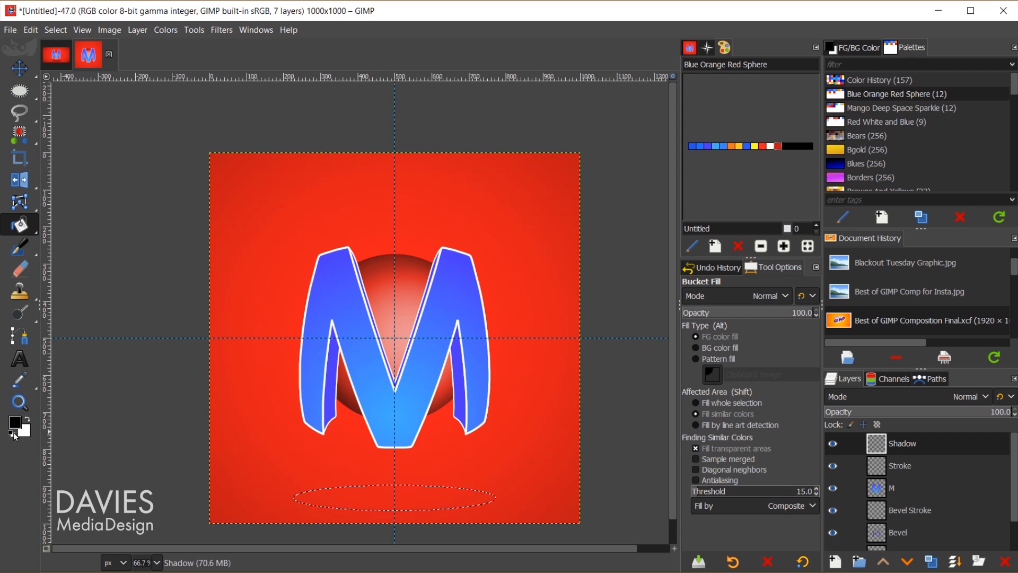
left_click(385, 498)
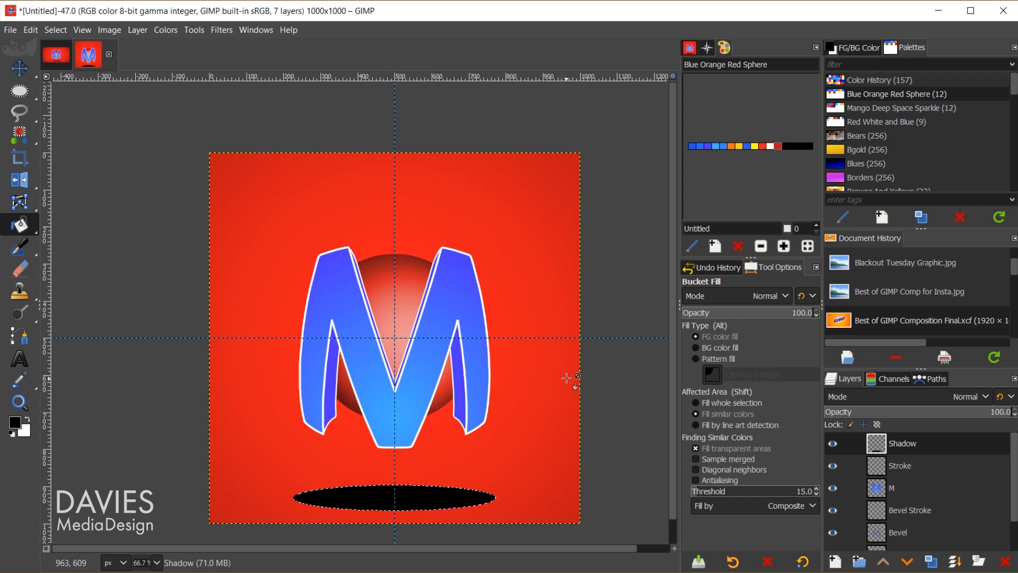
key("ctrl+shift+a")
- Apply a Gaussian Blur of about 25.18 in X and Y to the Shadow layer and lower its opacity to about 69
left_click(222, 32)
mouse_move(263, 120)
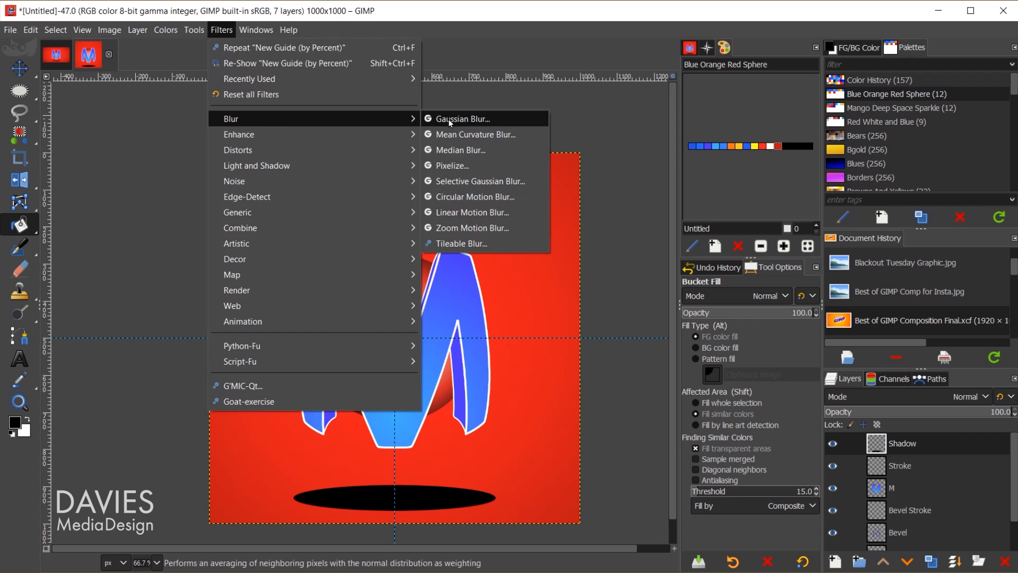
left_click(463, 119)
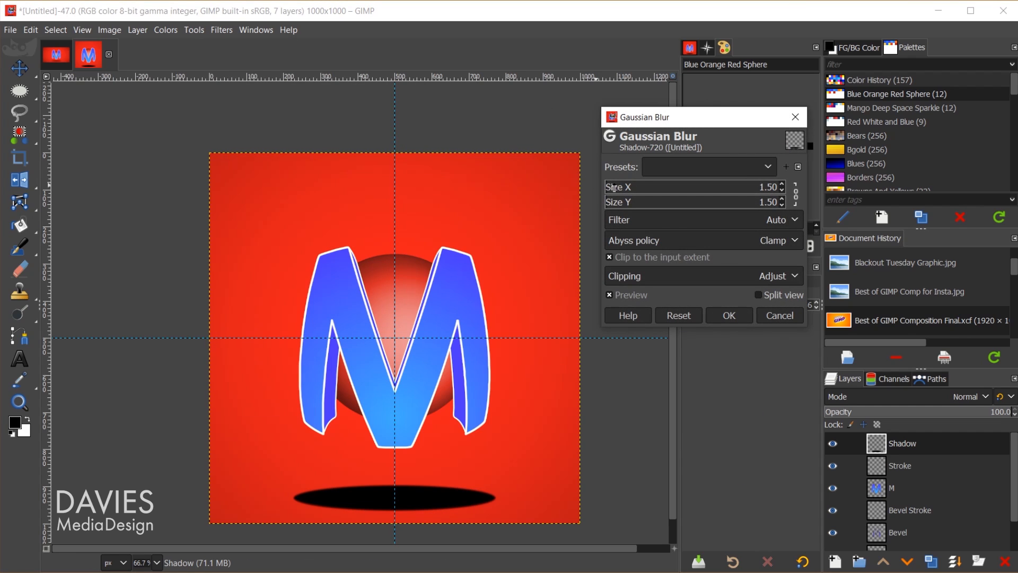
left_click_drag(614, 189, 647, 189)
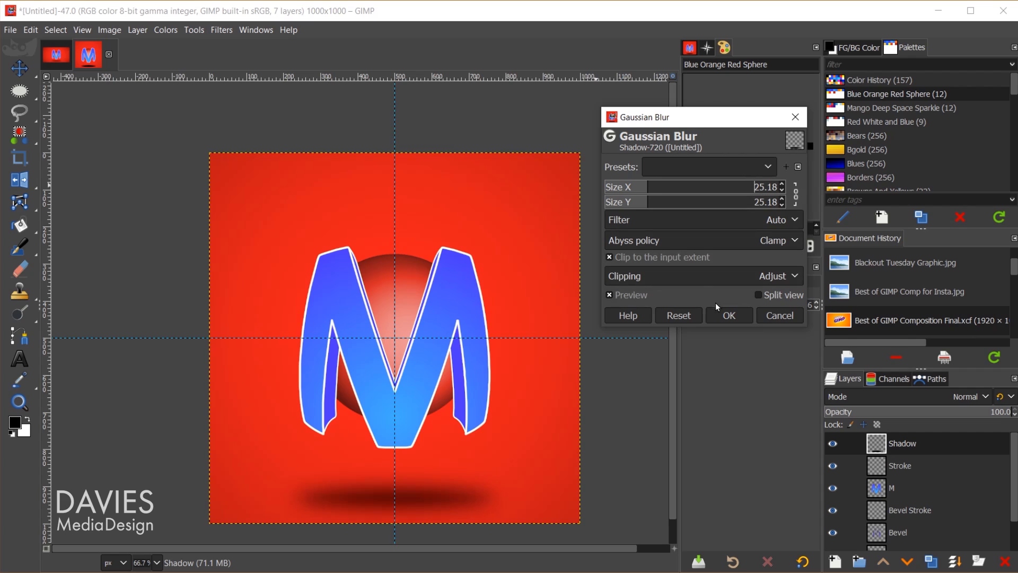
left_click(725, 315)
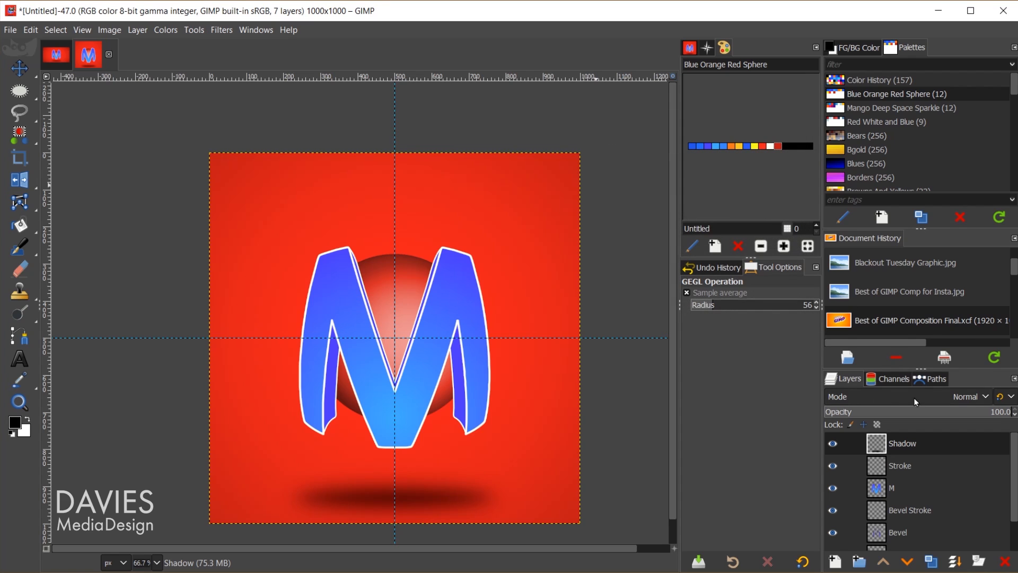
left_click_drag(978, 411, 966, 411)
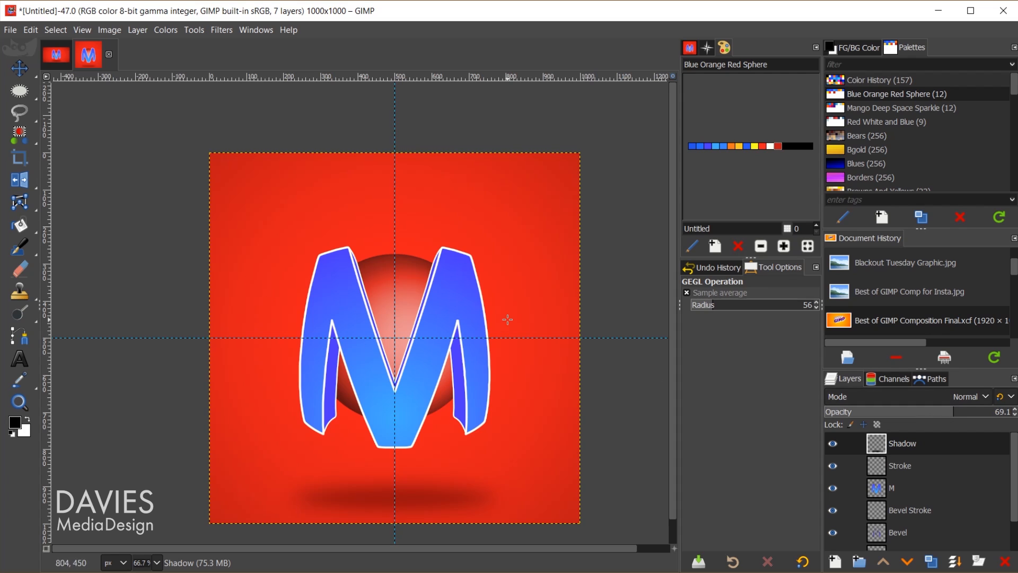
- Create a new transparent layer named Vignette above the Shadow layer
left_click(835, 561)
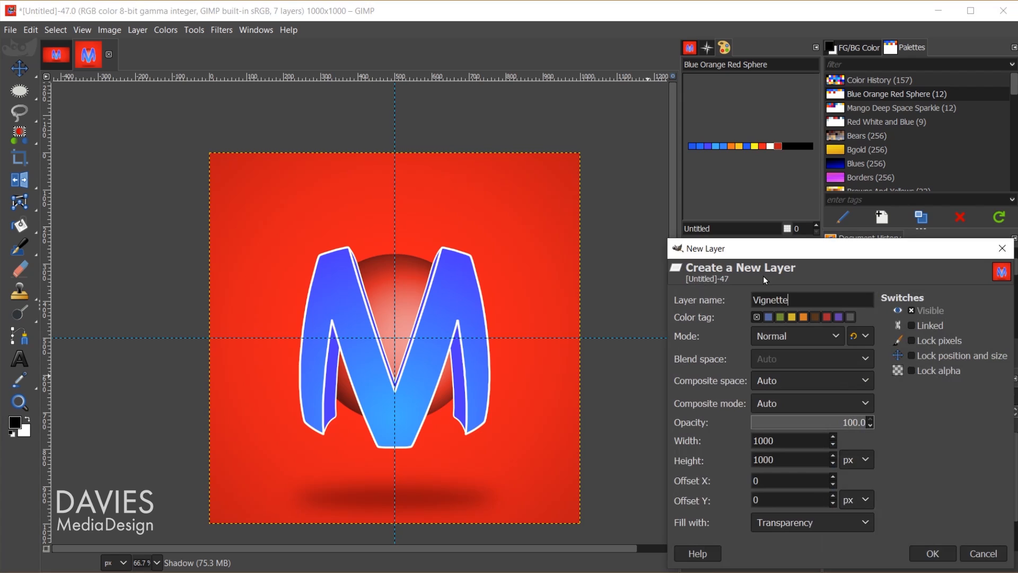
type("Vignette")
key("Return")
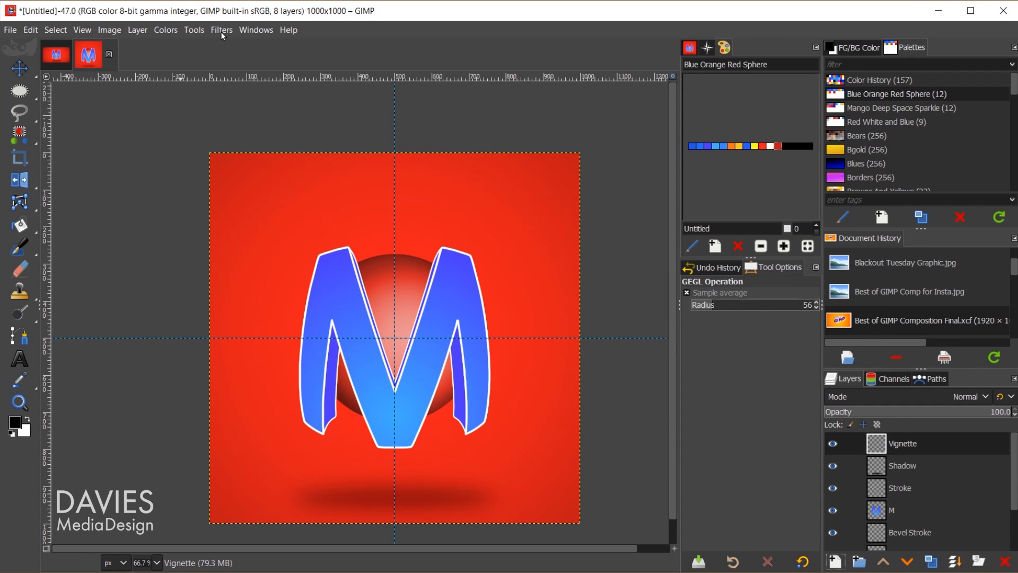
- Apply the Vignette filter to the Vignette layer with a circle shape, black colour and a radius of about 1.823
left_click(222, 31)
mouse_move(277, 167)
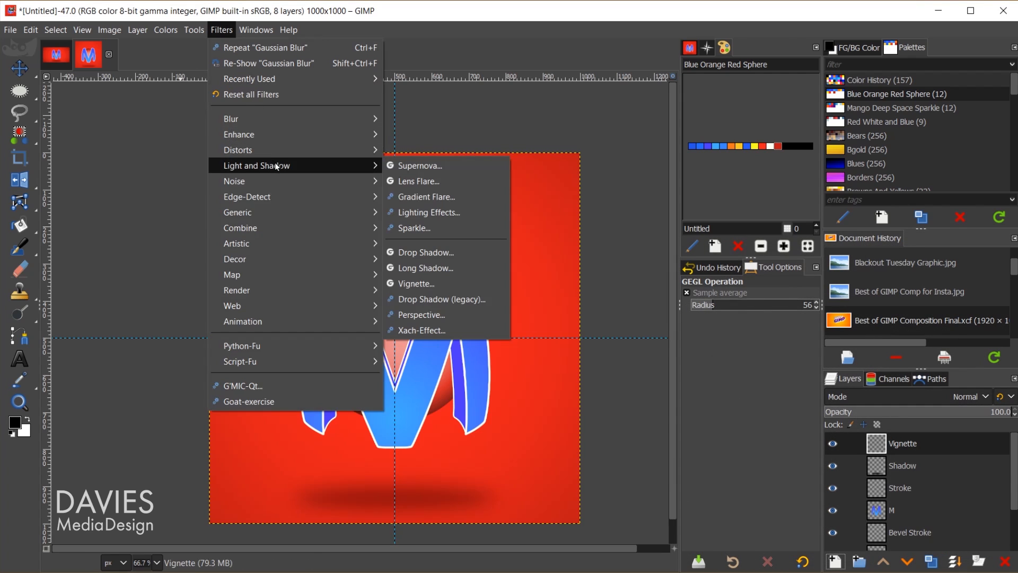
left_click(424, 283)
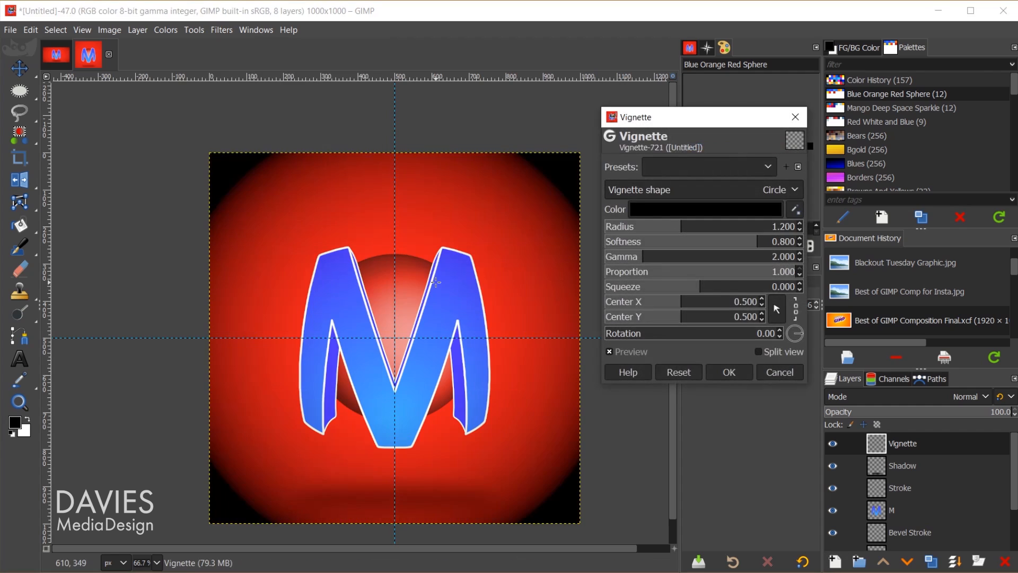
left_click_drag(683, 226, 722, 228)
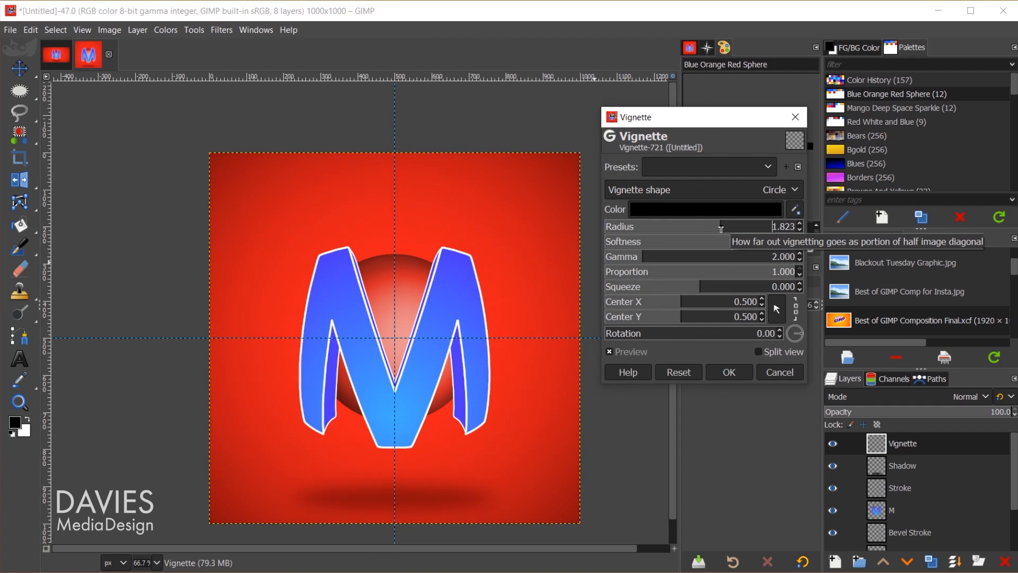
left_click(739, 375)
- Remove the horizontal and vertical centre guides from the canvas
left_click_drag(620, 344, 603, 103)
left_click_drag(393, 128, 186, 130)
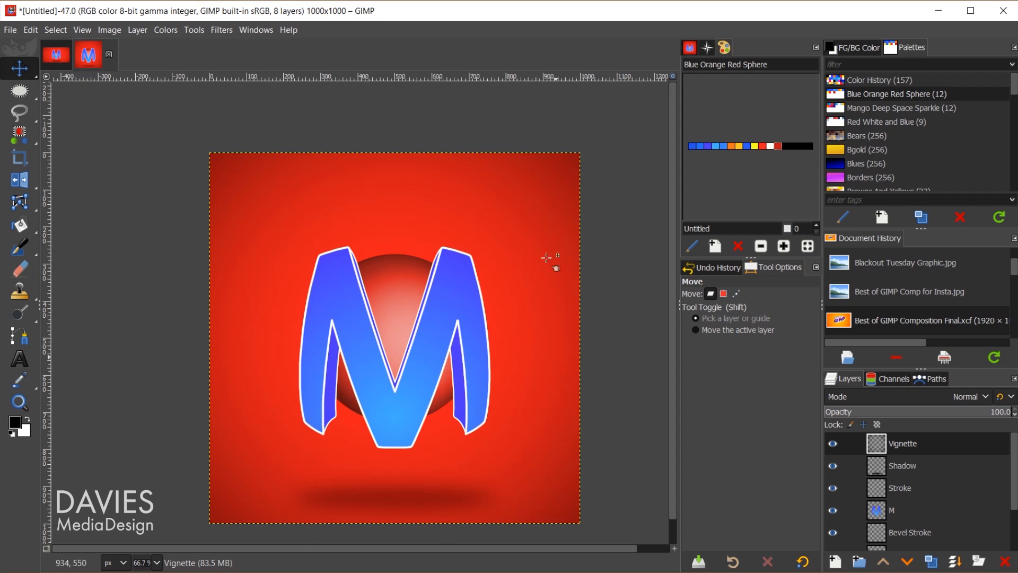